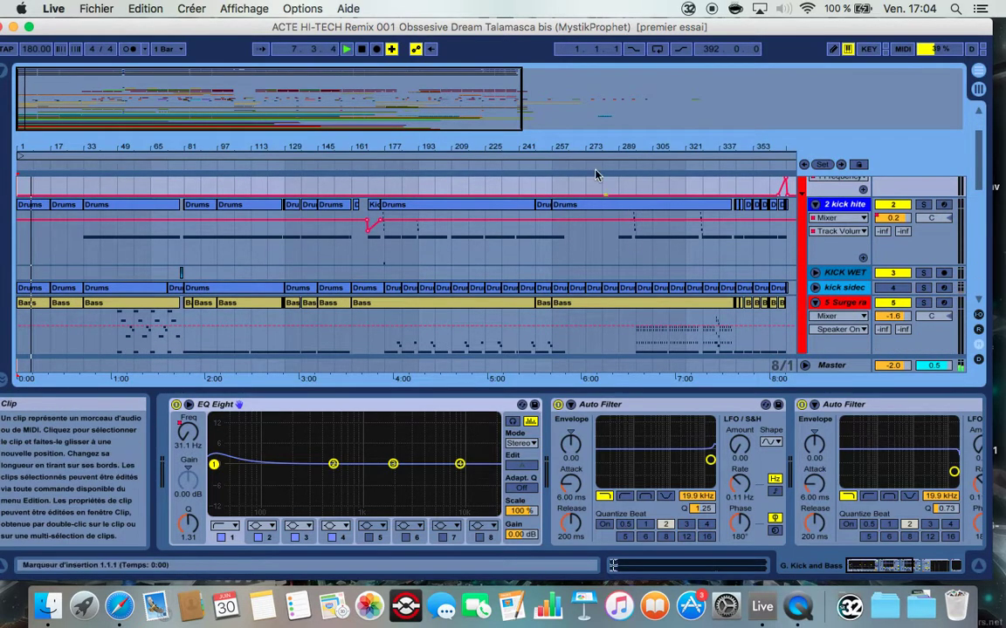
Switch the set's window to full-screen mode.
left_click(303, 8)
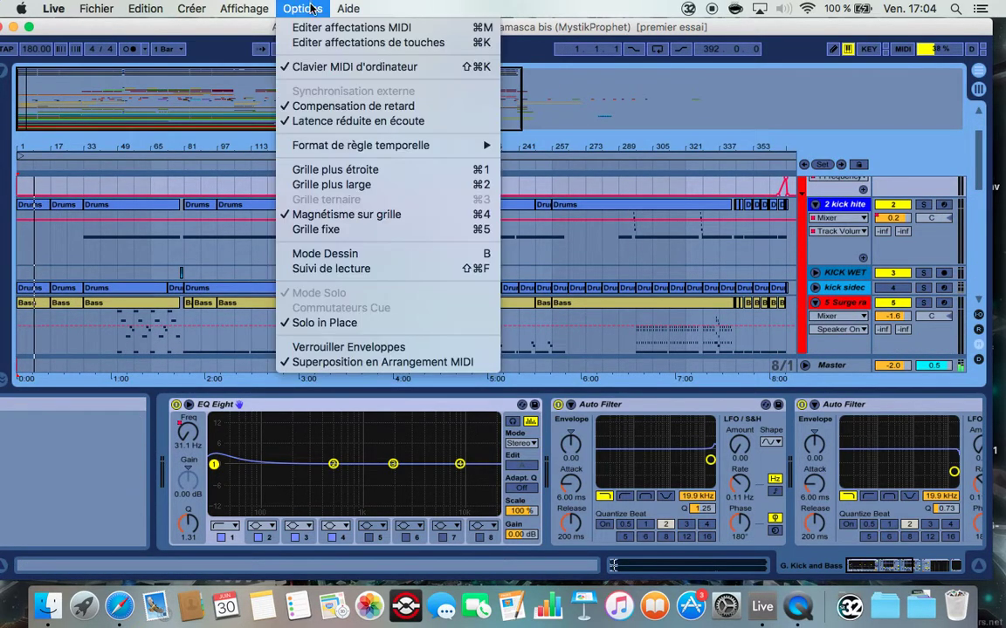
mouse_move(244, 9)
left_click(273, 29)
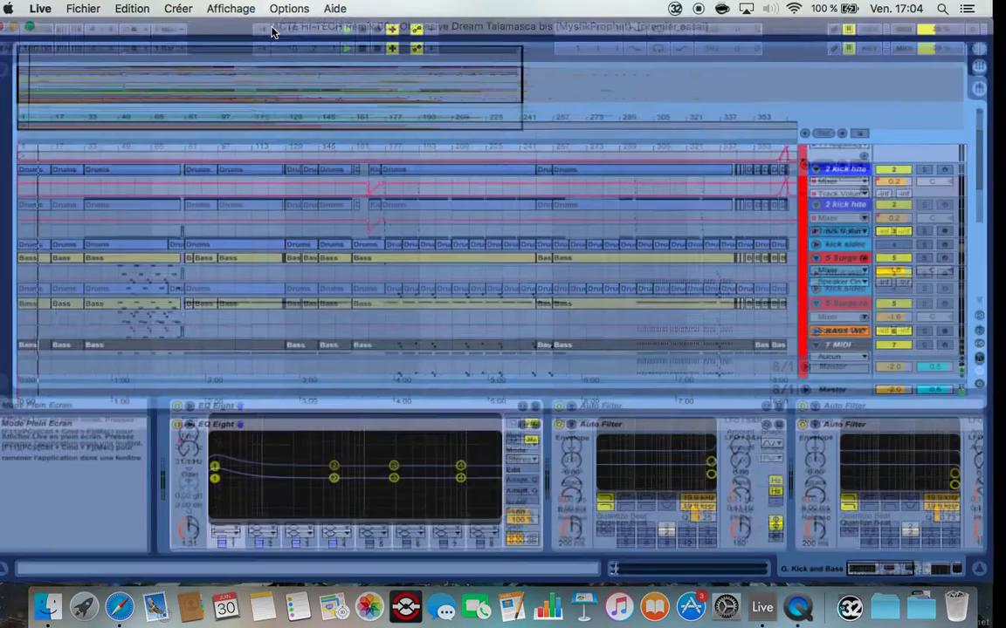
Show the device chains of the kick hiteck, KICK WET, kick sidechain and Surge rack tracks one after another.
scroll(635, 288, "down", 3)
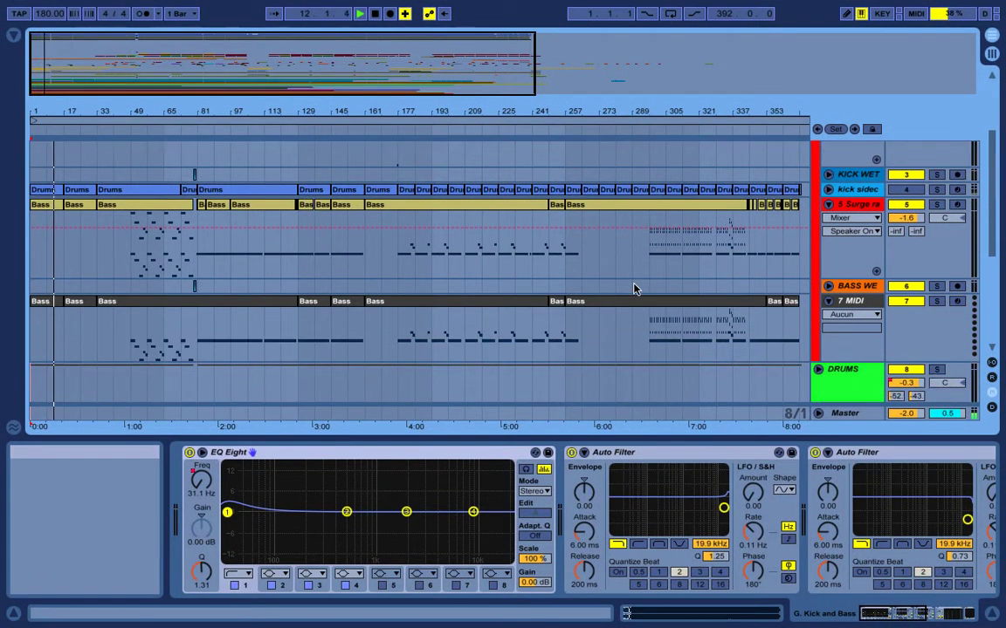
scroll(635, 289, "up", 5)
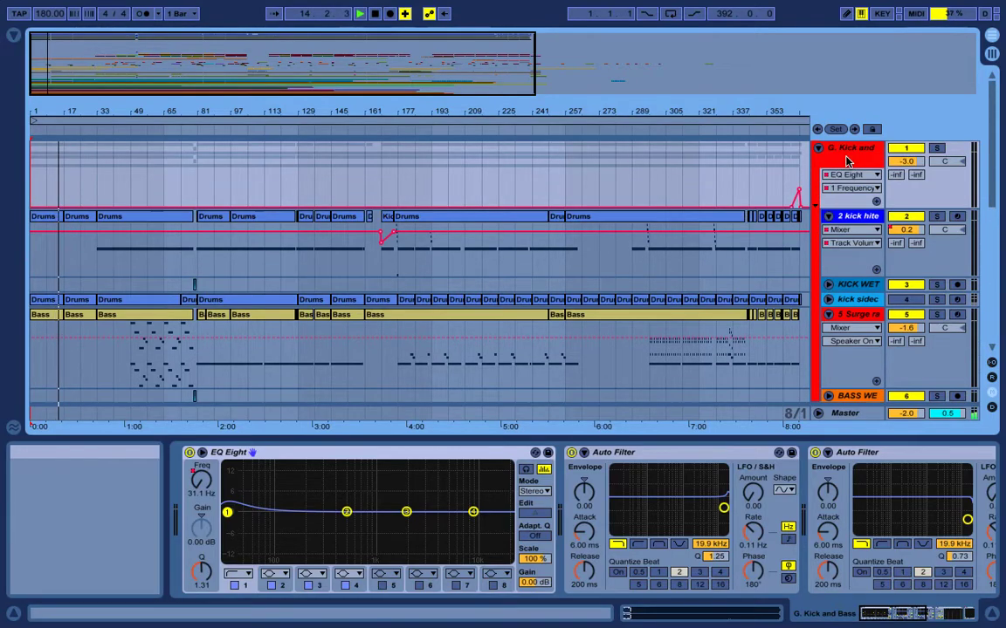
left_click(845, 220)
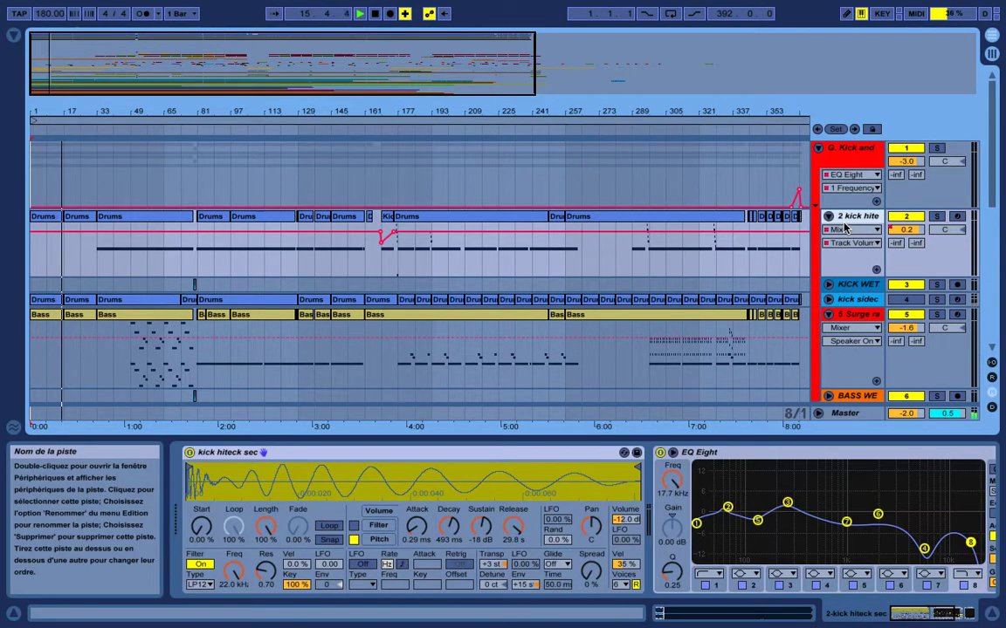
left_click(845, 286)
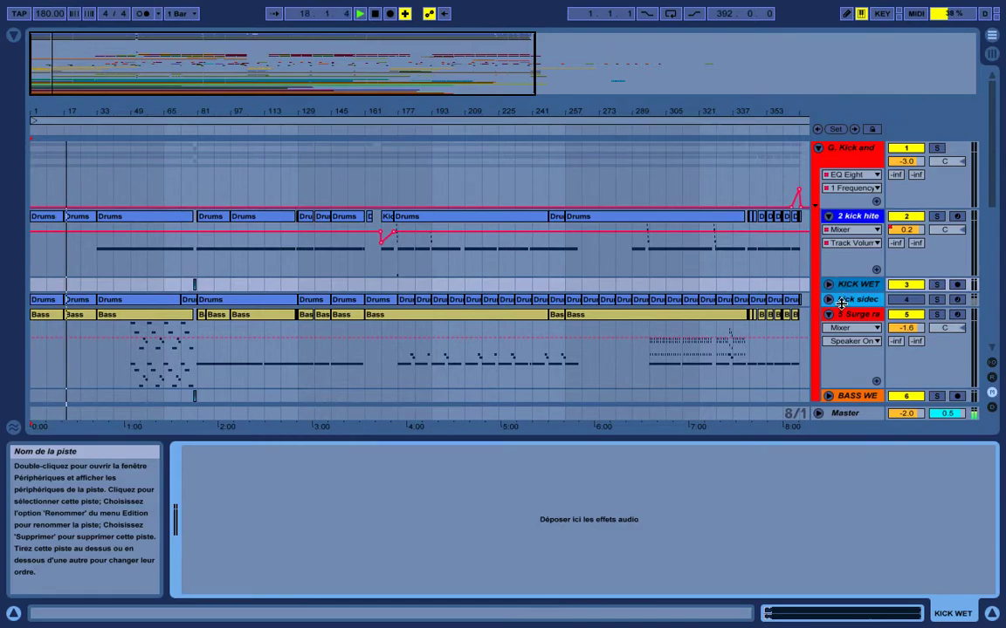
left_click(840, 299)
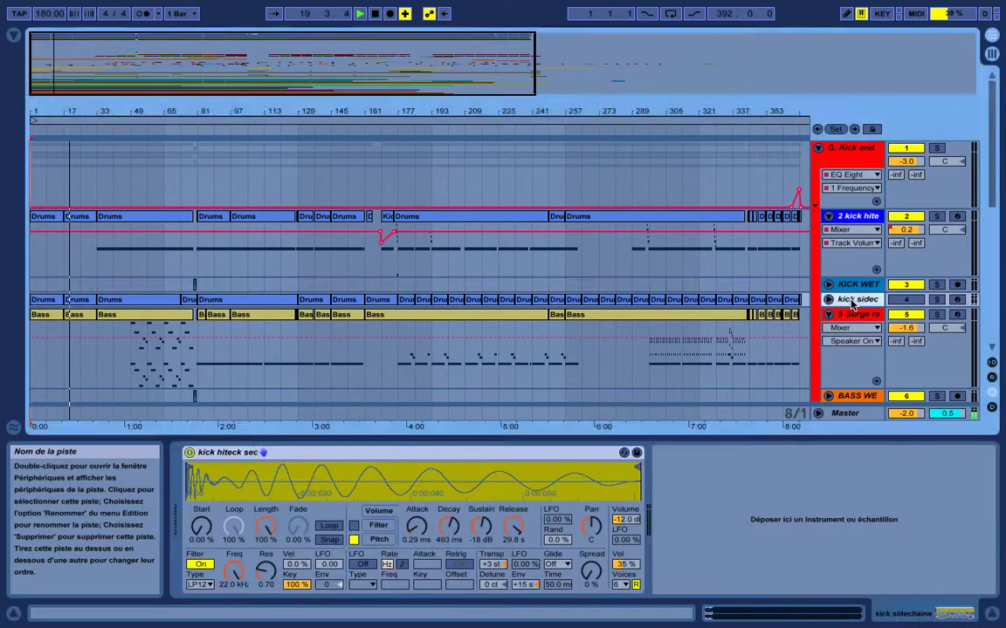
left_click(854, 317)
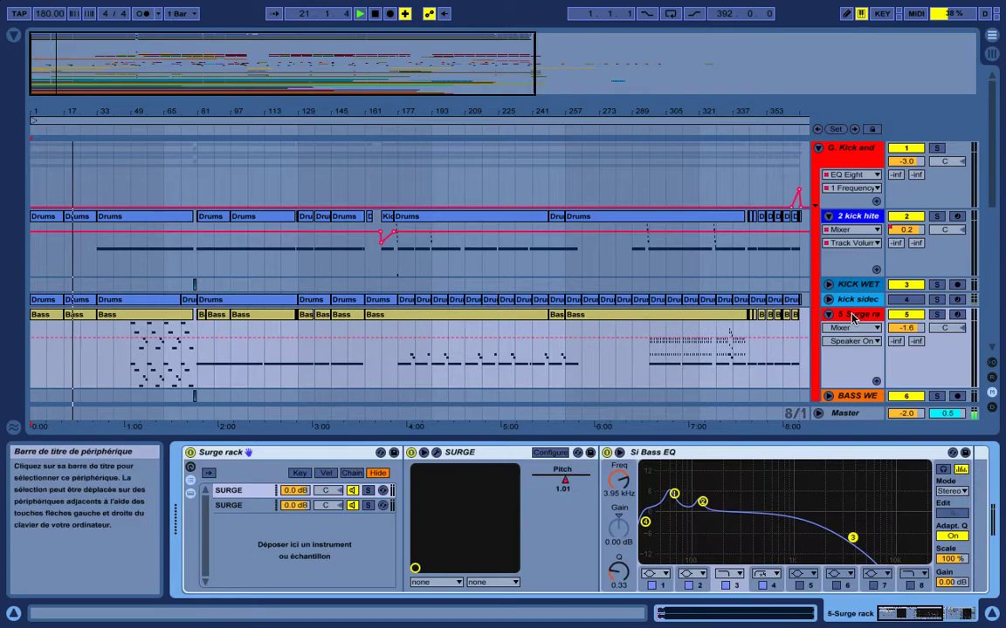
Unfold the DRUMS group, view the devices of the group and of the Battery 4 track, and fold it again.
scroll(719, 285, "down", 2)
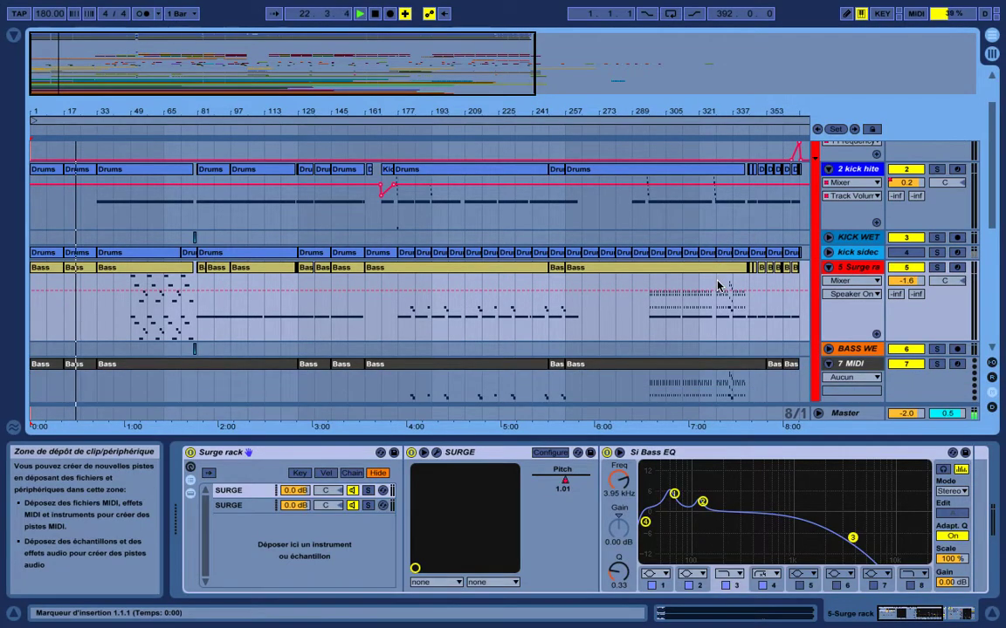
scroll(719, 286, "down", 6)
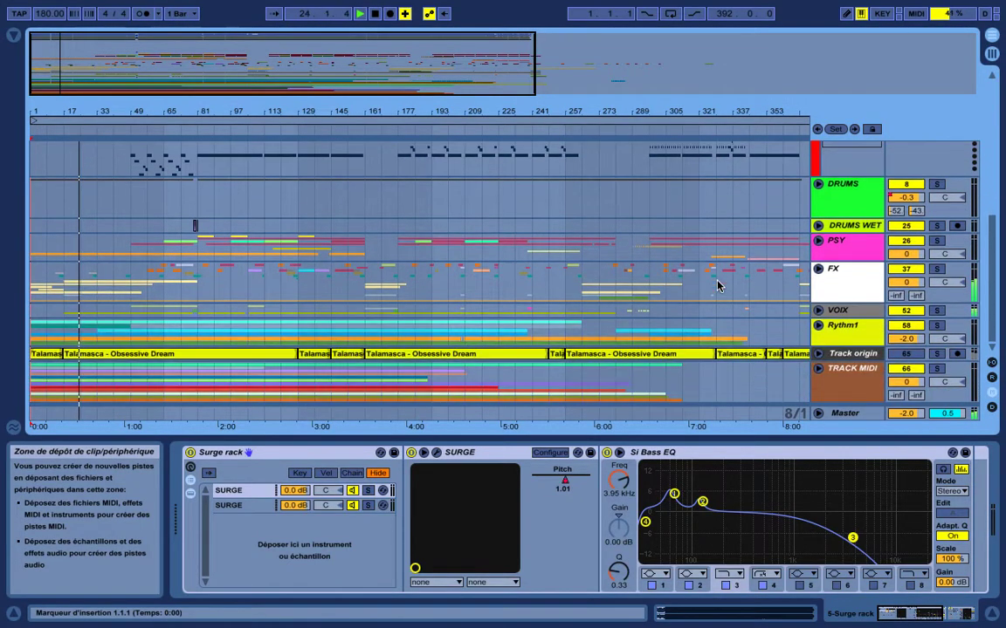
left_click(818, 184)
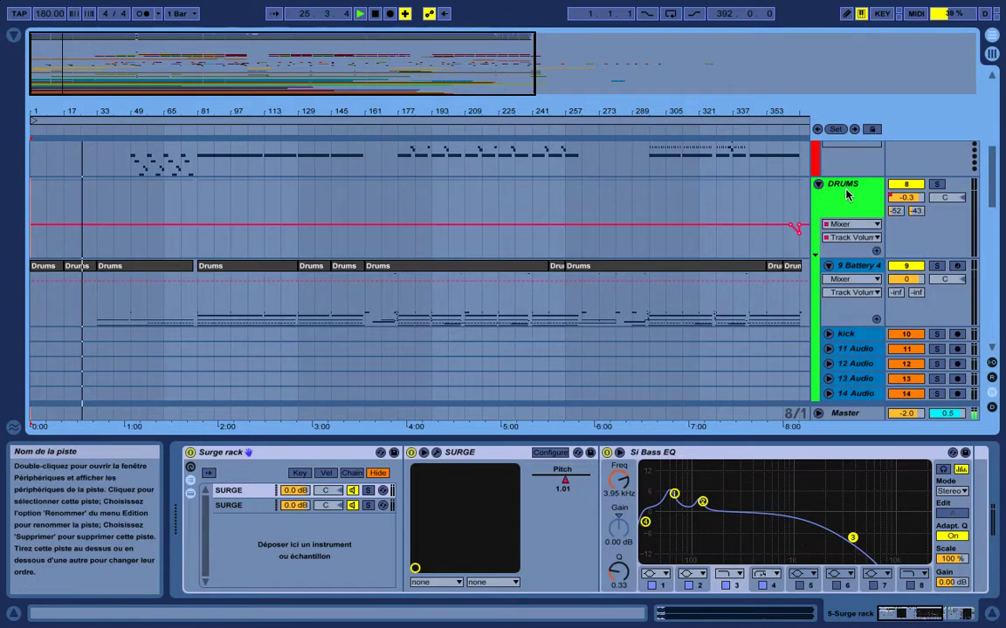
left_click(845, 193)
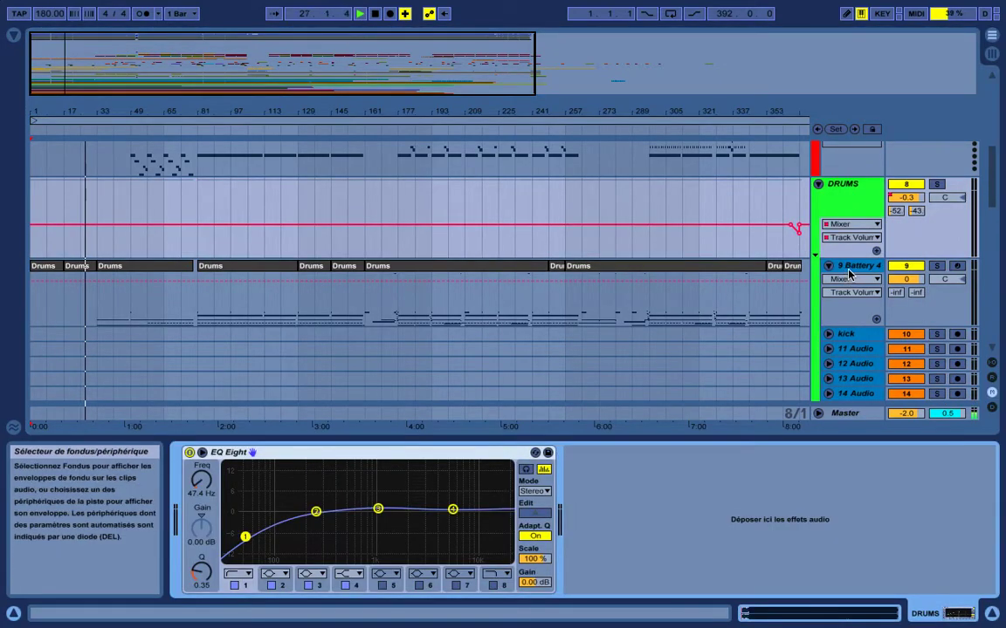
left_click(847, 267)
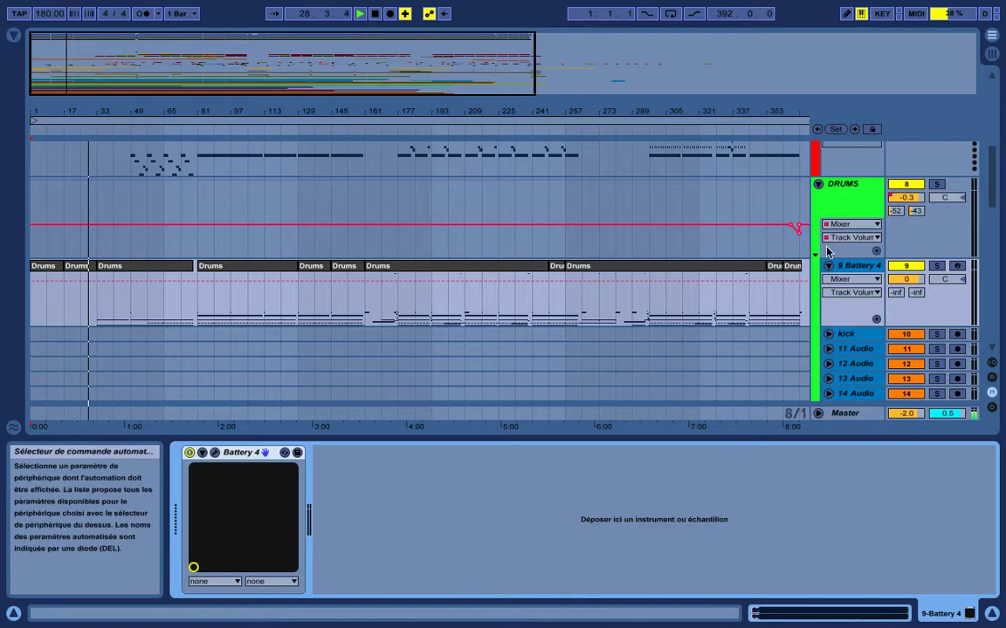
left_click(818, 184)
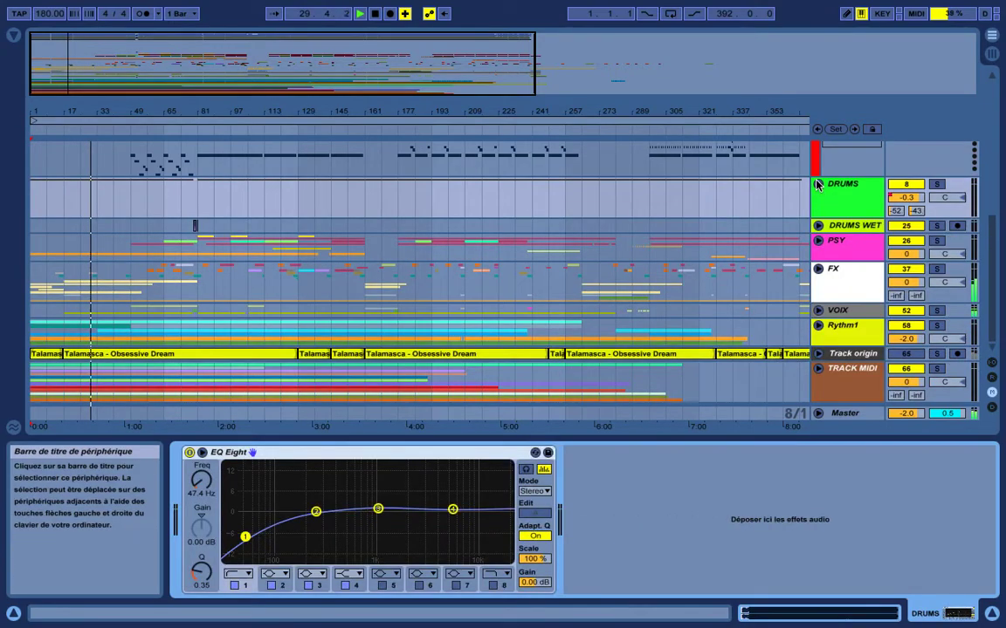
Unfold the PSY group to show its individual tracks.
left_click(818, 240)
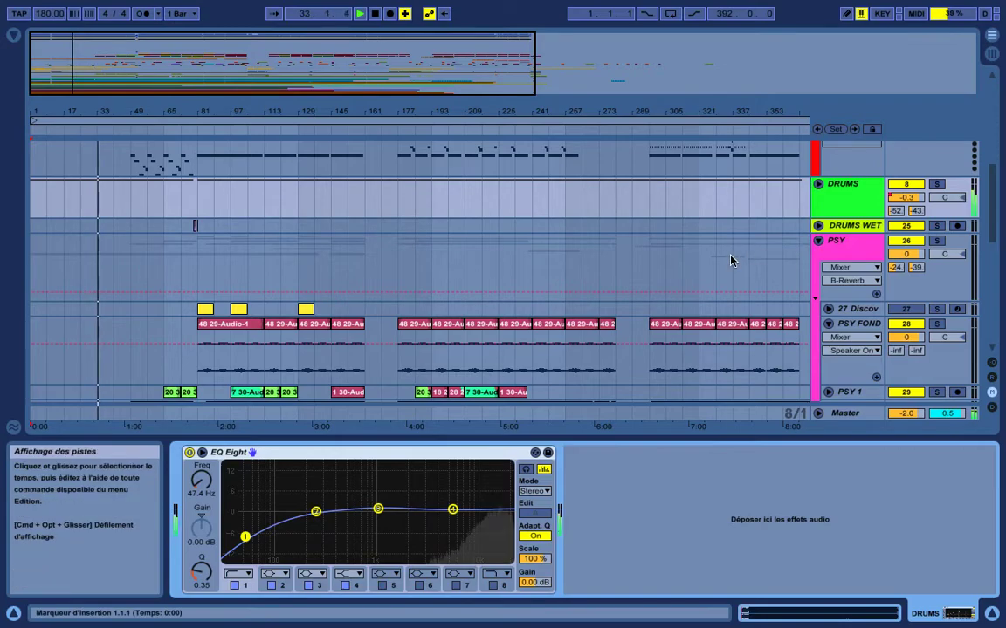
scroll(731, 260, "down", 6)
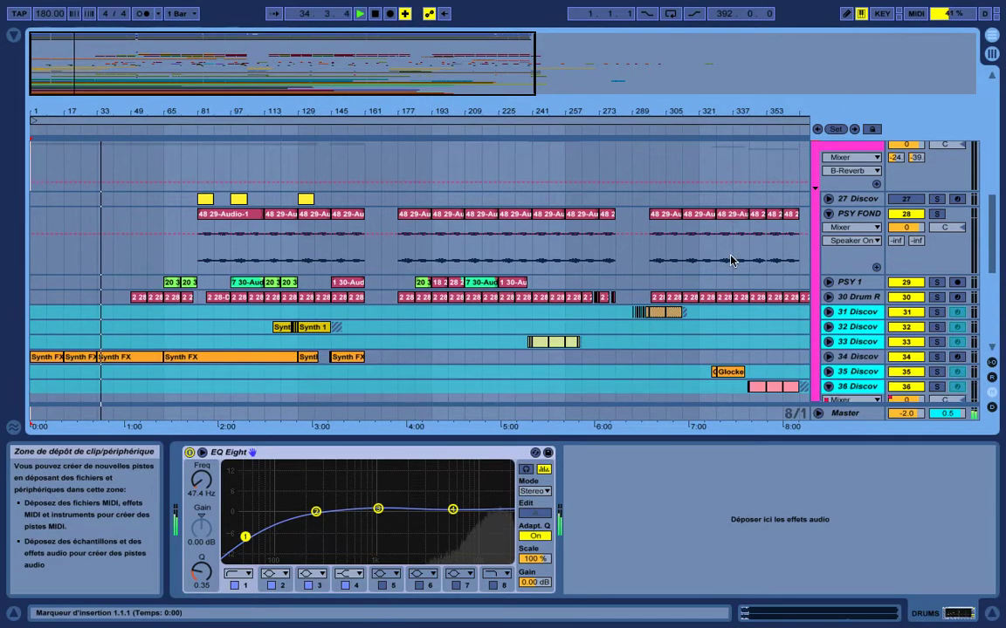
scroll(731, 260, "down", 2)
Unfold track 31 in the PSY group and display its DiscoveryPro A:Fil Freq automation.
left_click(829, 280)
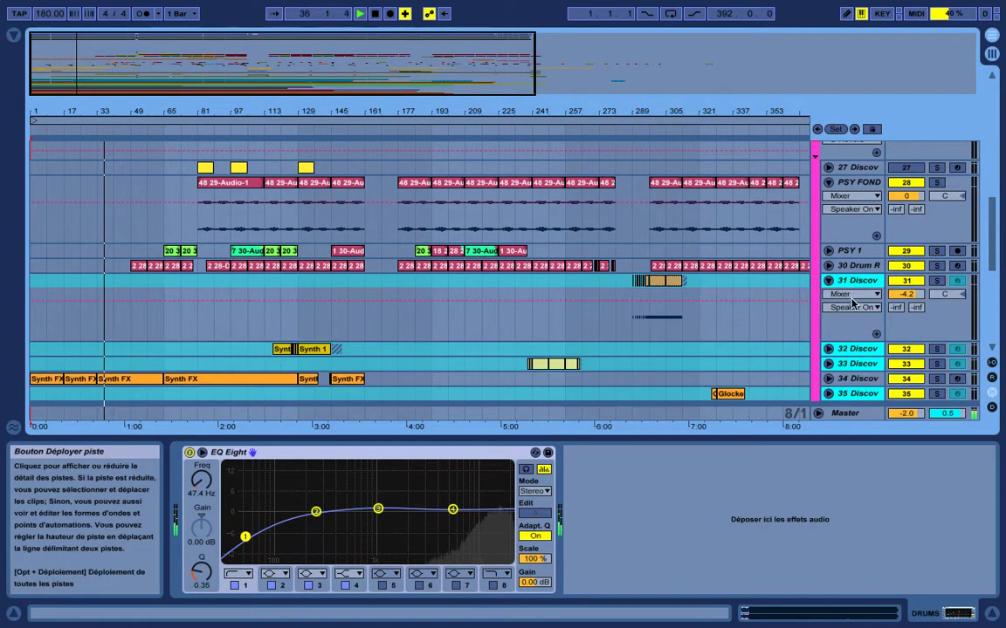
left_click(877, 334)
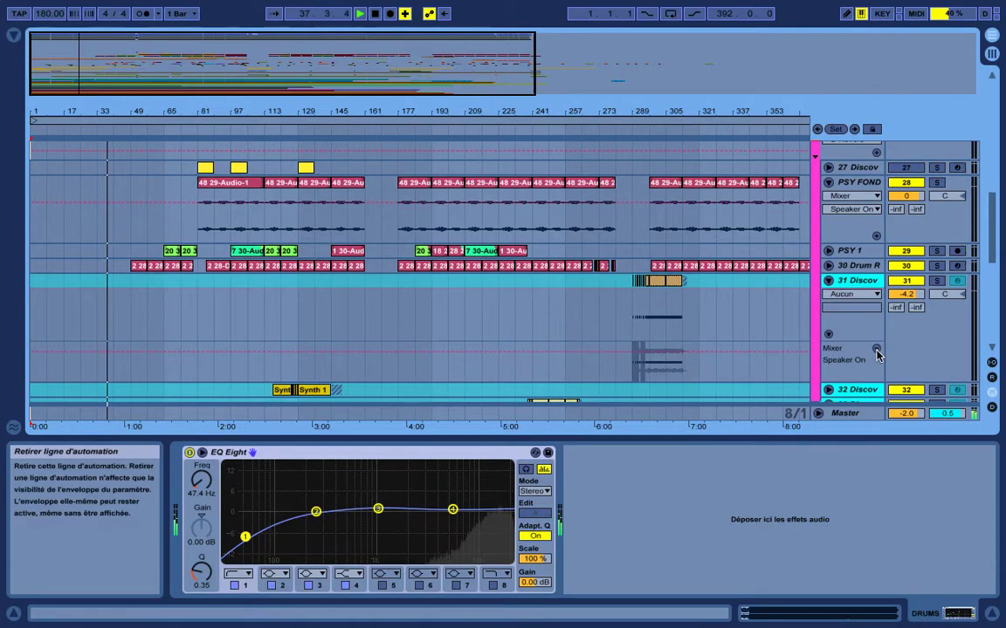
left_click(876, 350)
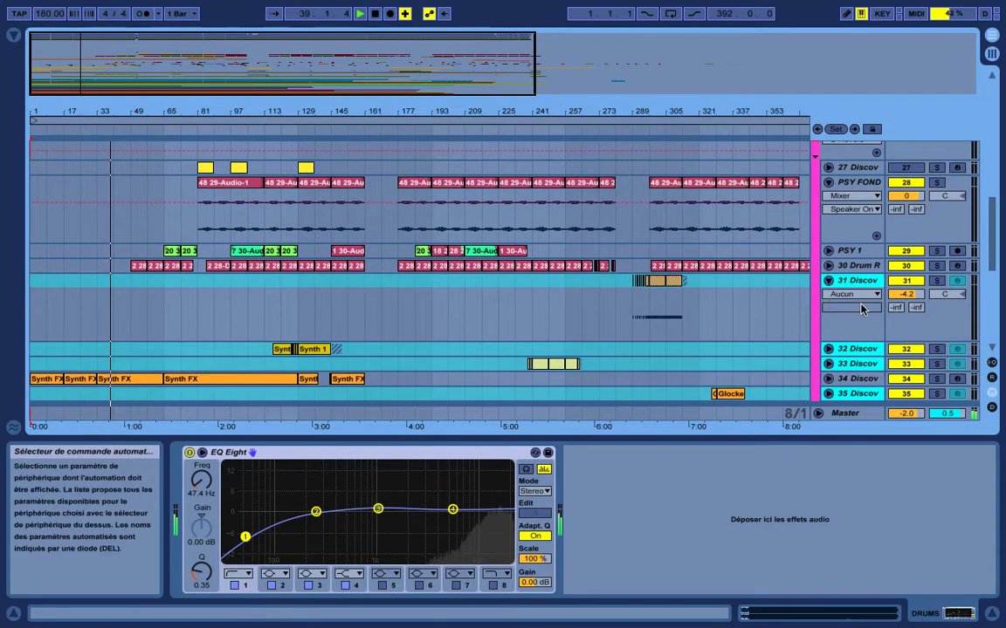
left_click(873, 297)
left_click(851, 316)
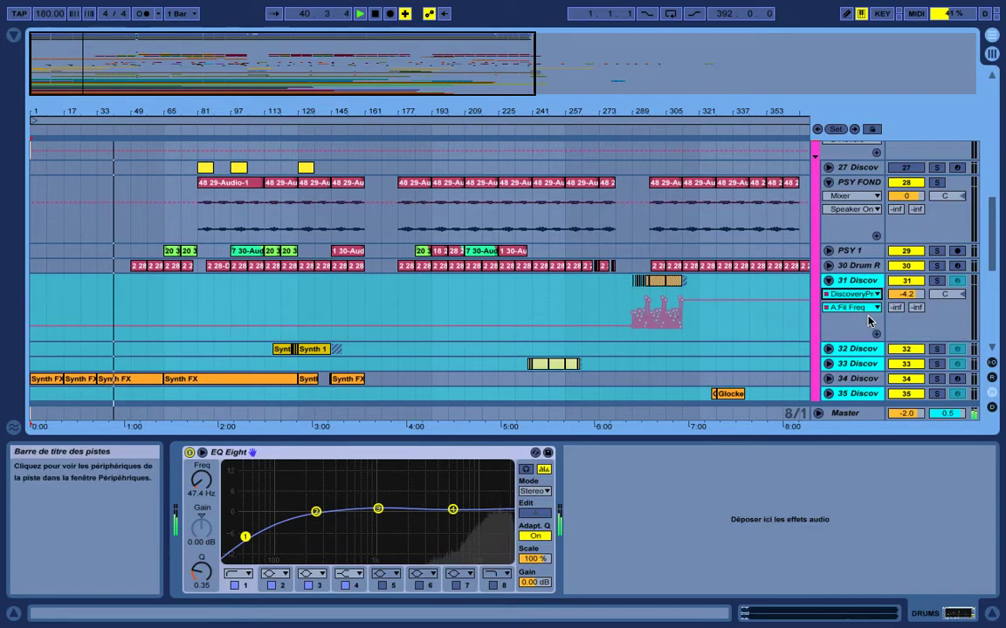
Unfold track 32 and display its DiscoveryPro A:Fil Freq automation.
scroll(580, 280, "down", 1)
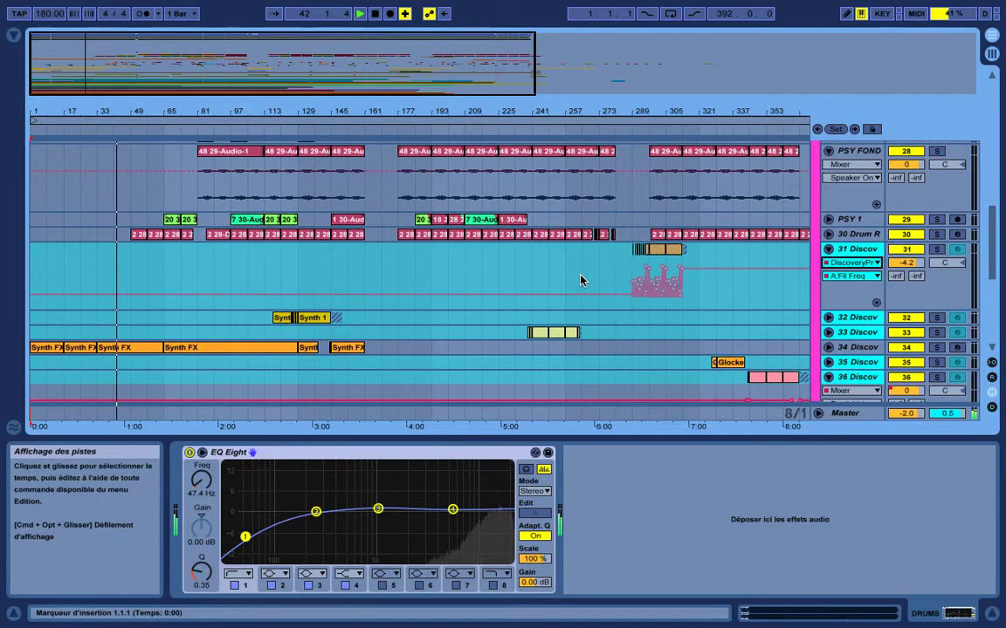
left_click(828, 318)
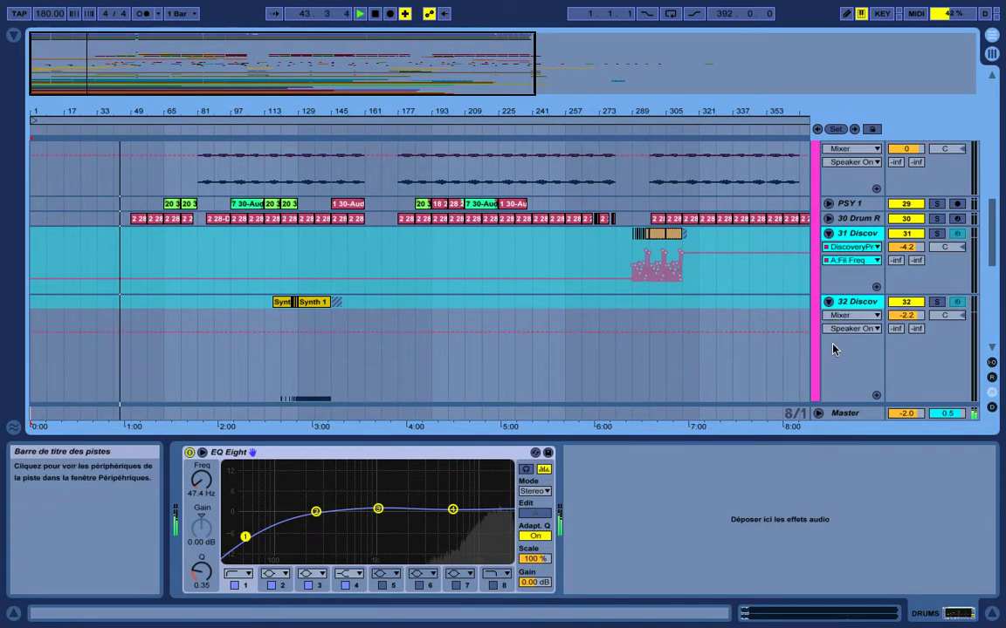
left_click(878, 329)
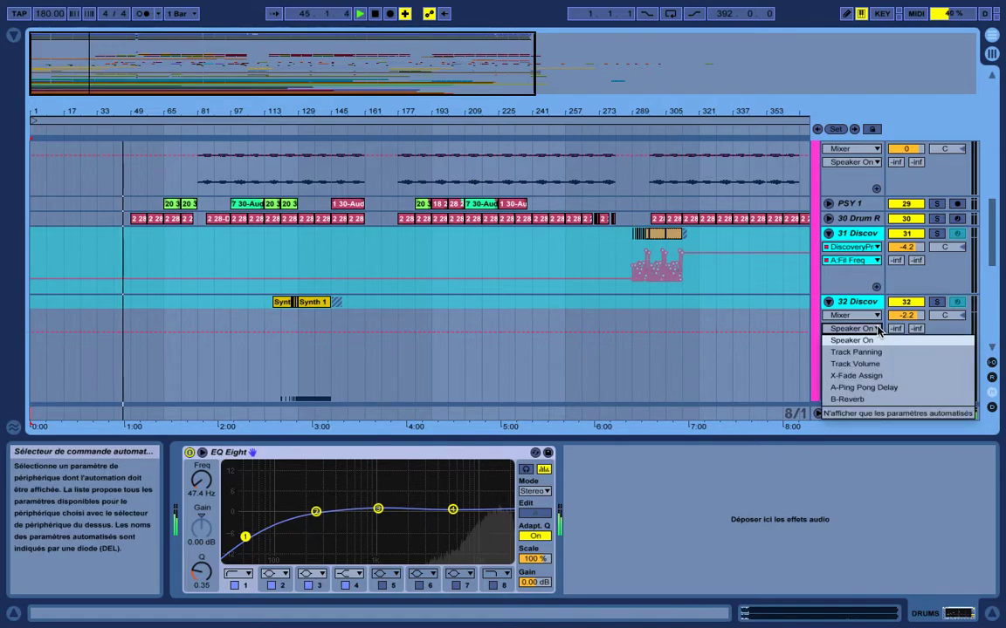
left_click(878, 318)
left_click(878, 315)
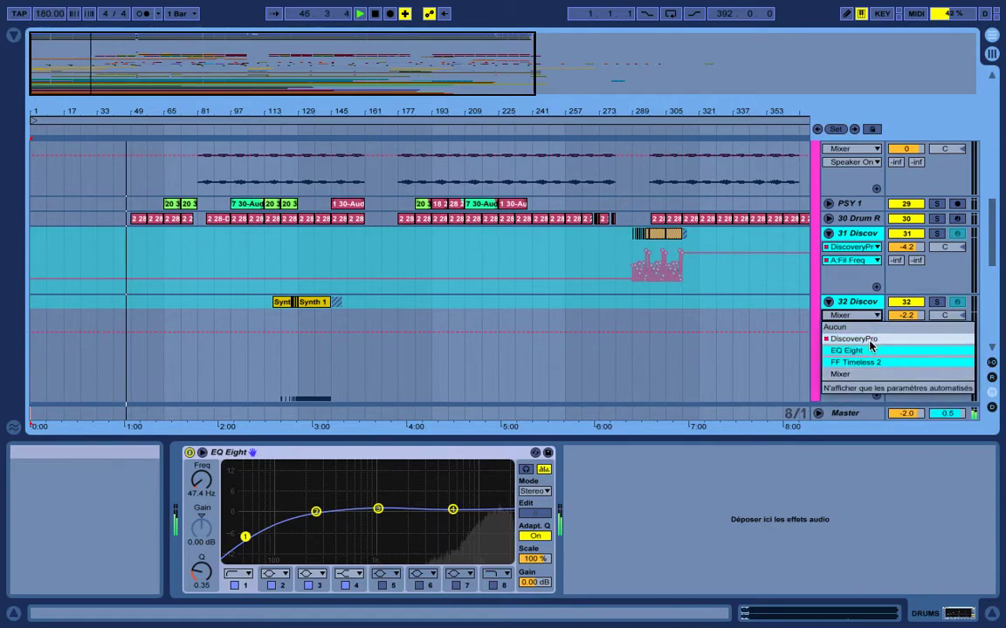
left_click(845, 340)
scroll(595, 269, "up", 3)
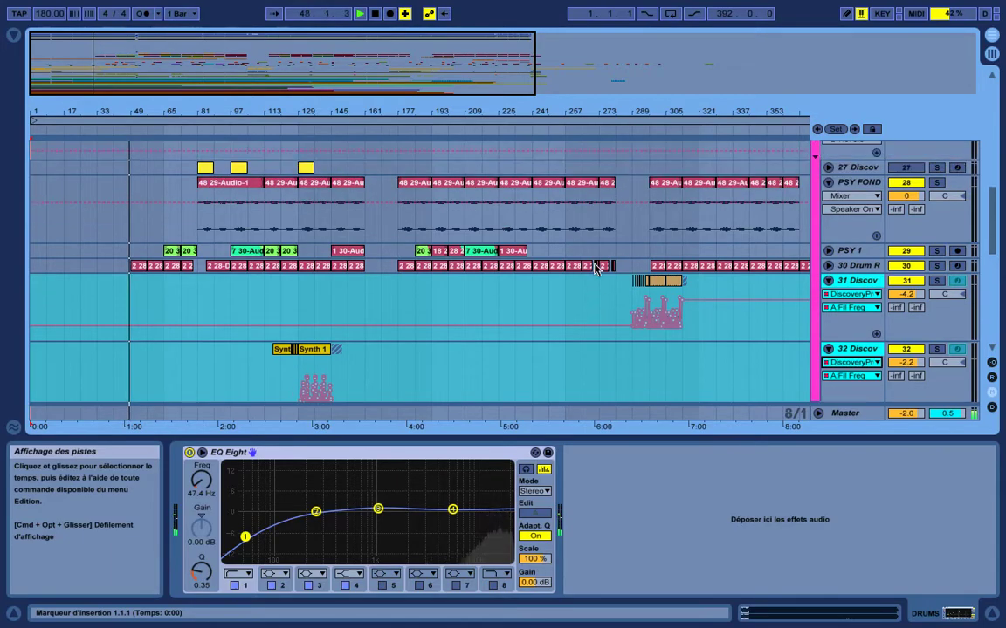
scroll(594, 270, "down", 4)
scroll(595, 269, "up", 10)
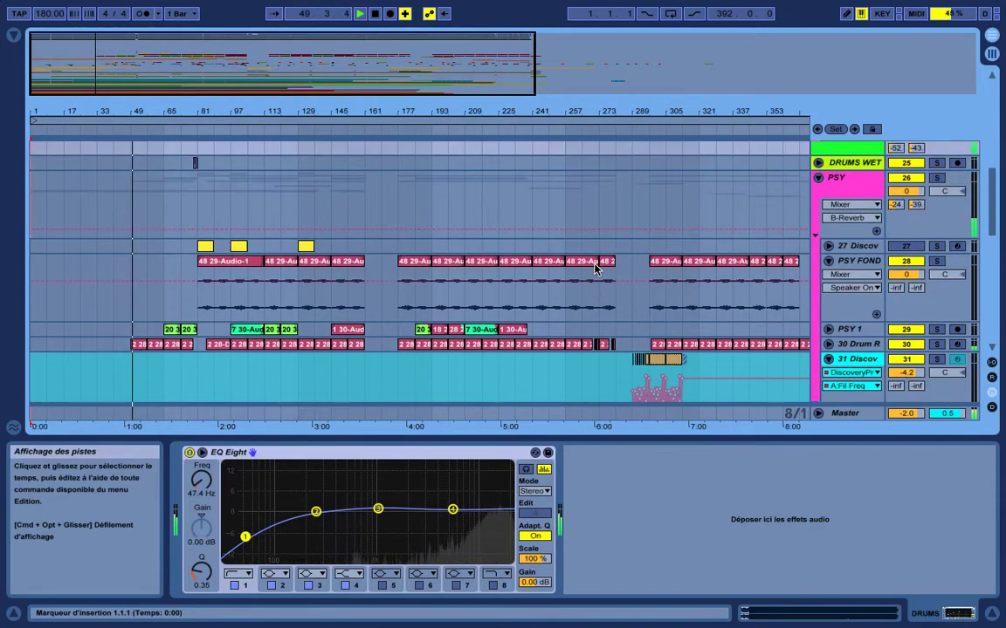
scroll(594, 270, "up", 6)
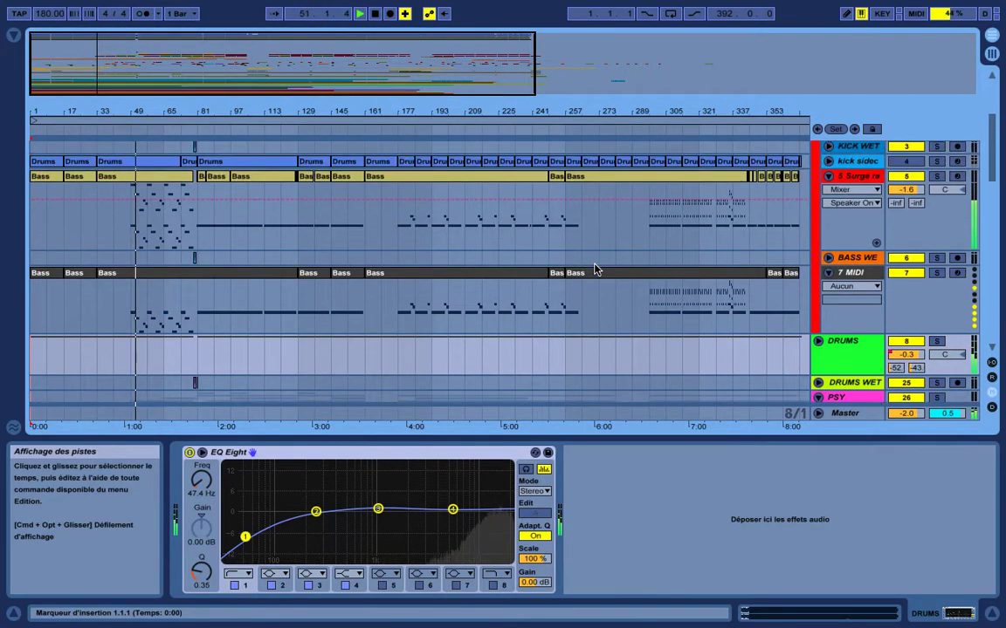
Unfold tracks 34, 35 and 36 in the PSY group to show their notes and automation.
scroll(594, 269, "down", 15)
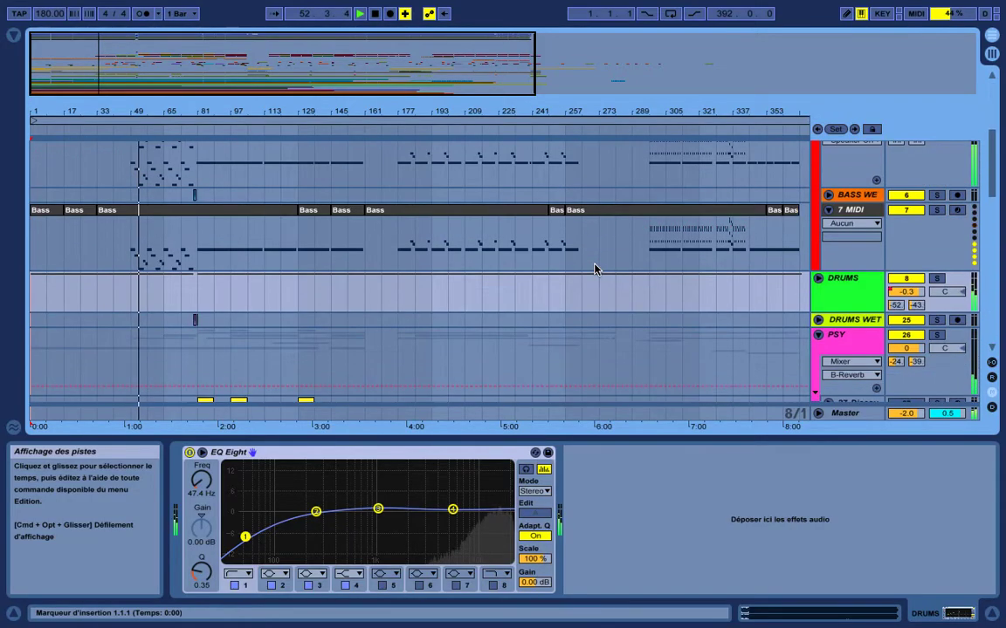
scroll(595, 269, "up", 3)
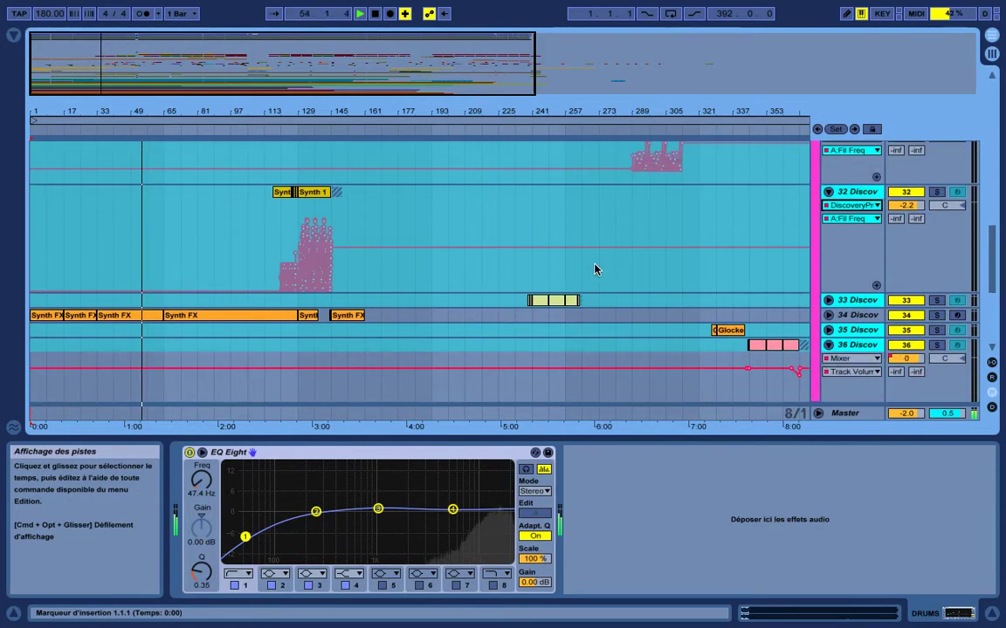
left_click(827, 315)
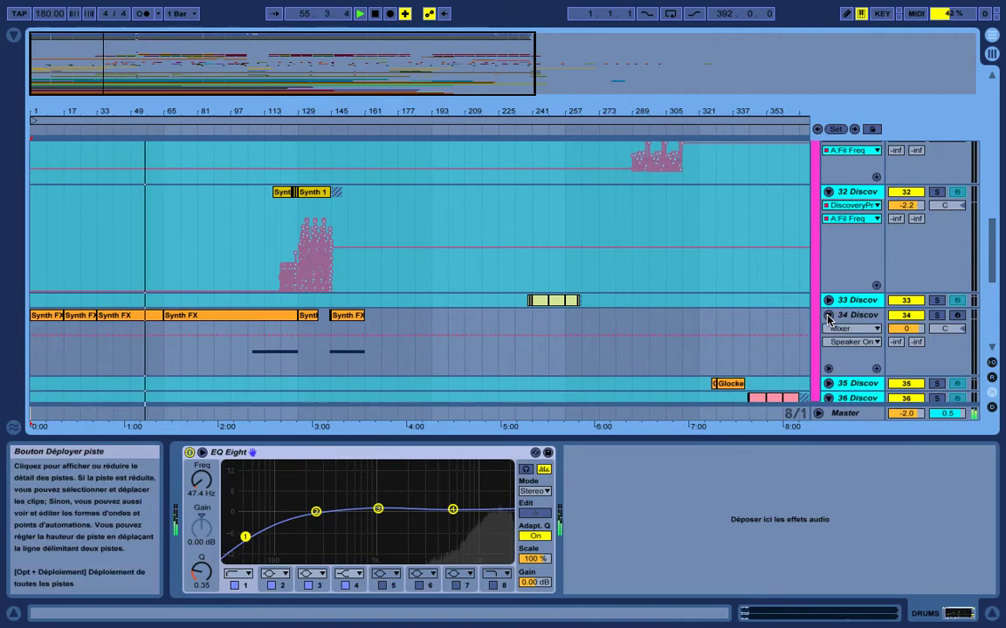
scroll(832, 373, "down", 4)
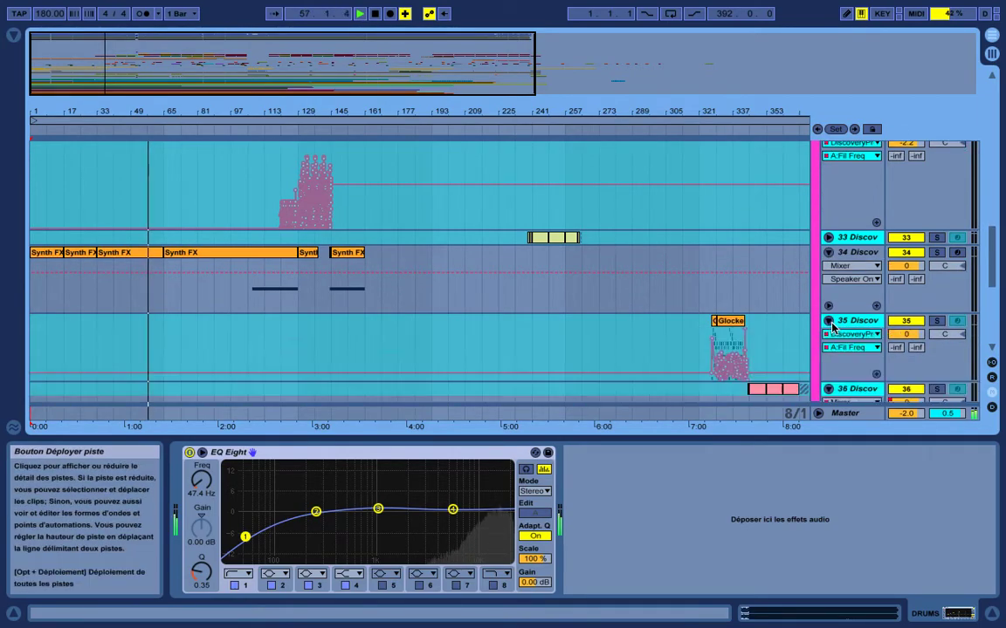
left_click(827, 321)
scroll(832, 327, "down", 6)
left_click(828, 294)
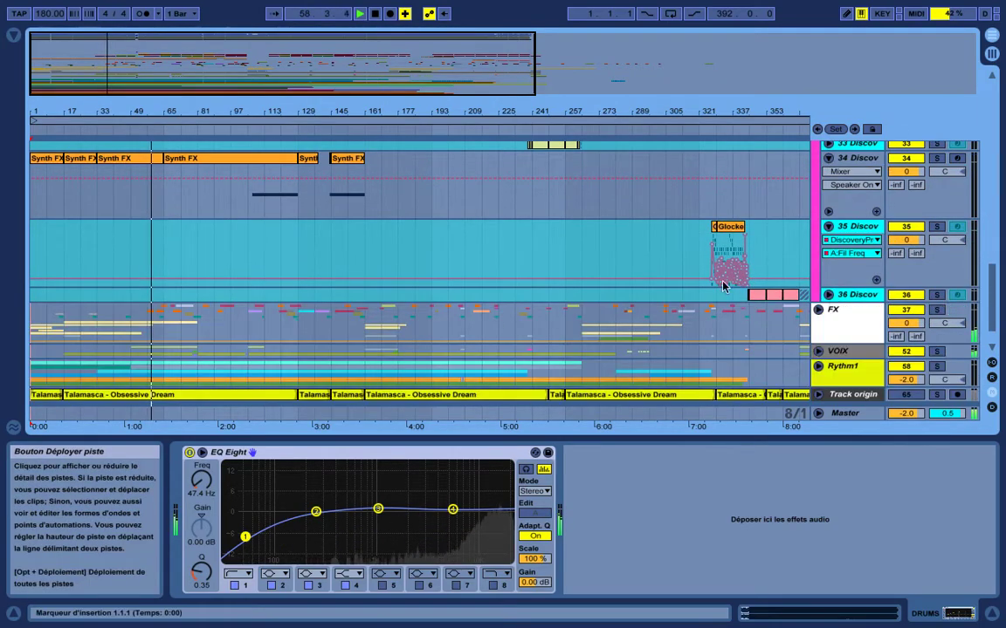
key("Right")
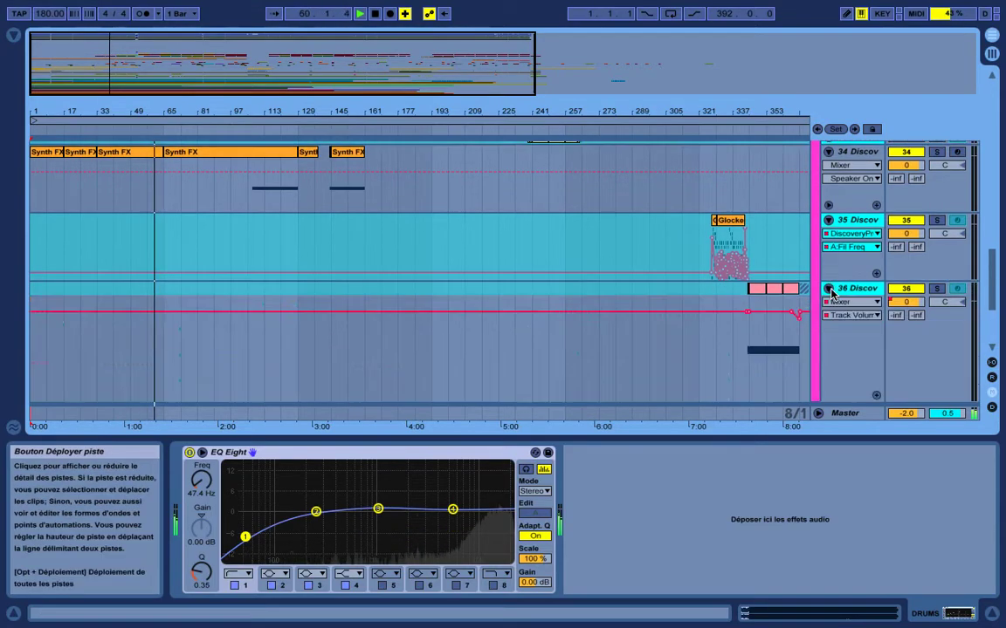
Unfold track 30, the Drum track in the PSY group, to show its notes.
scroll(642, 289, "up", 14)
scroll(642, 290, "up", 3)
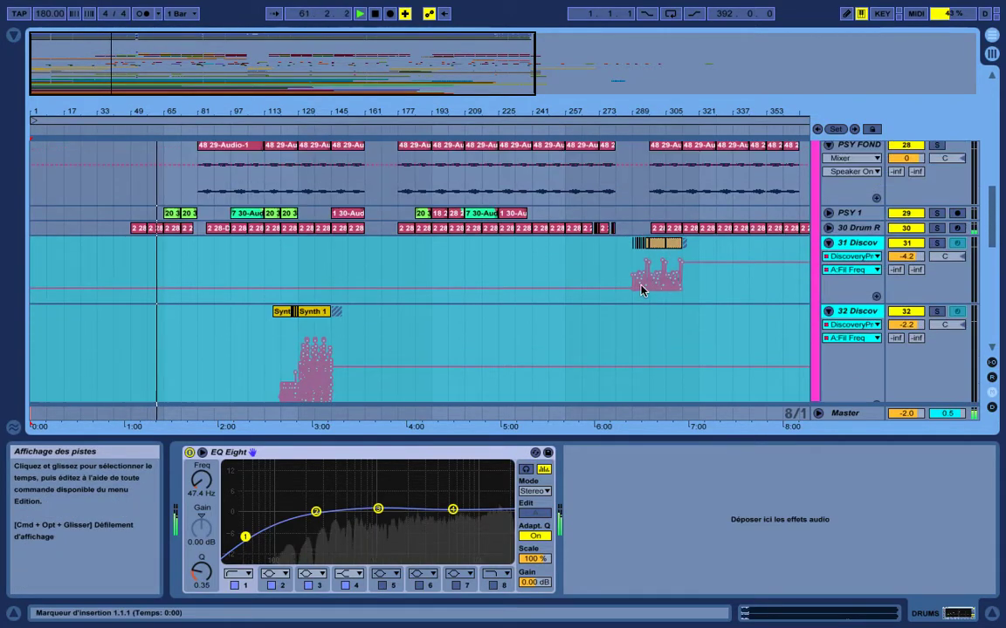
left_click(828, 228)
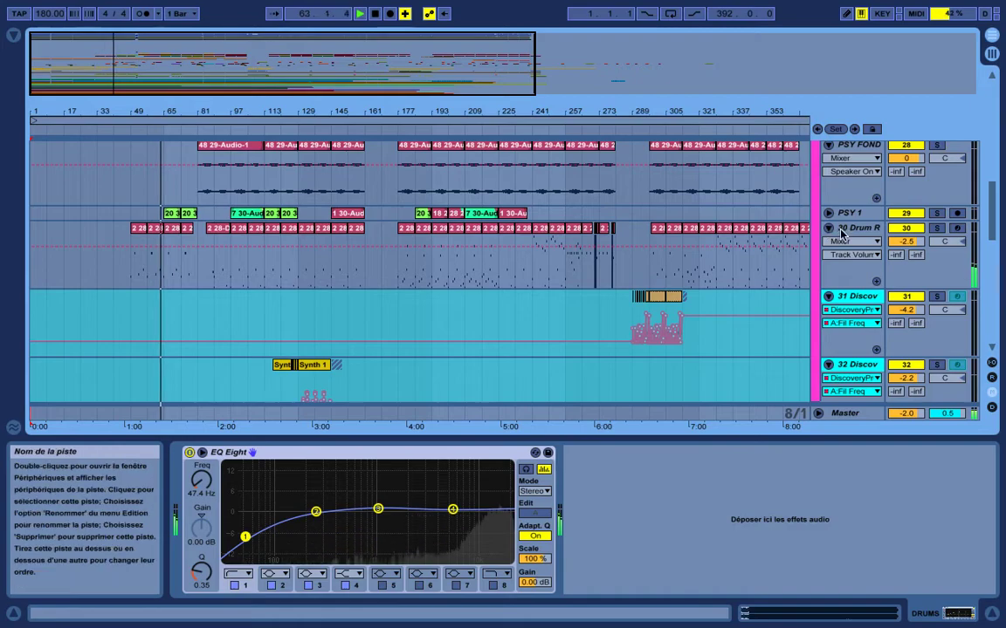
Display the devices of track 30 in the PSY group and browse the Drum Rack's pad banks.
left_click(842, 230)
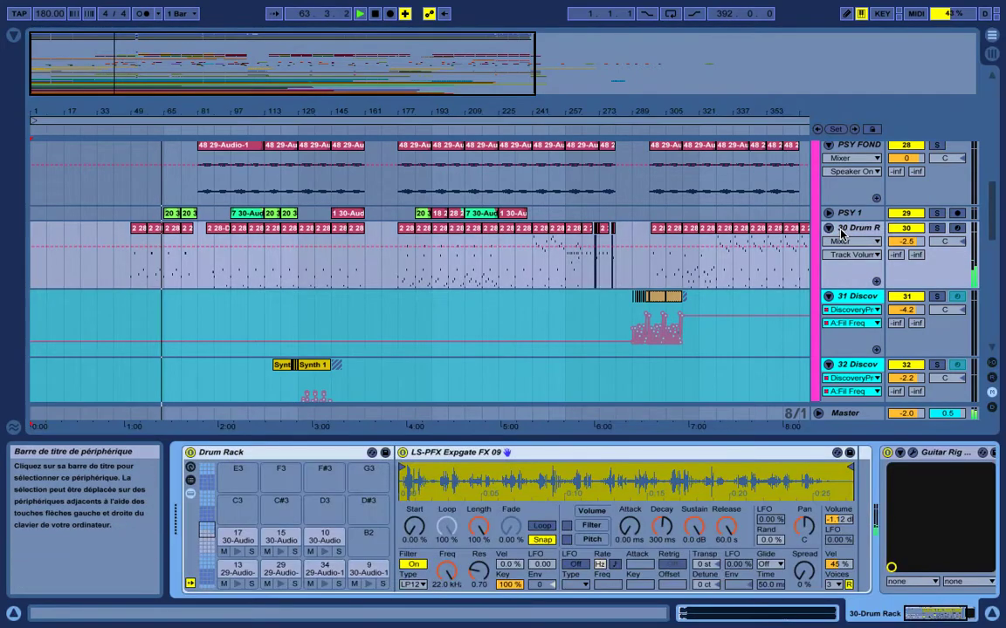
left_click(209, 559)
left_click(208, 550)
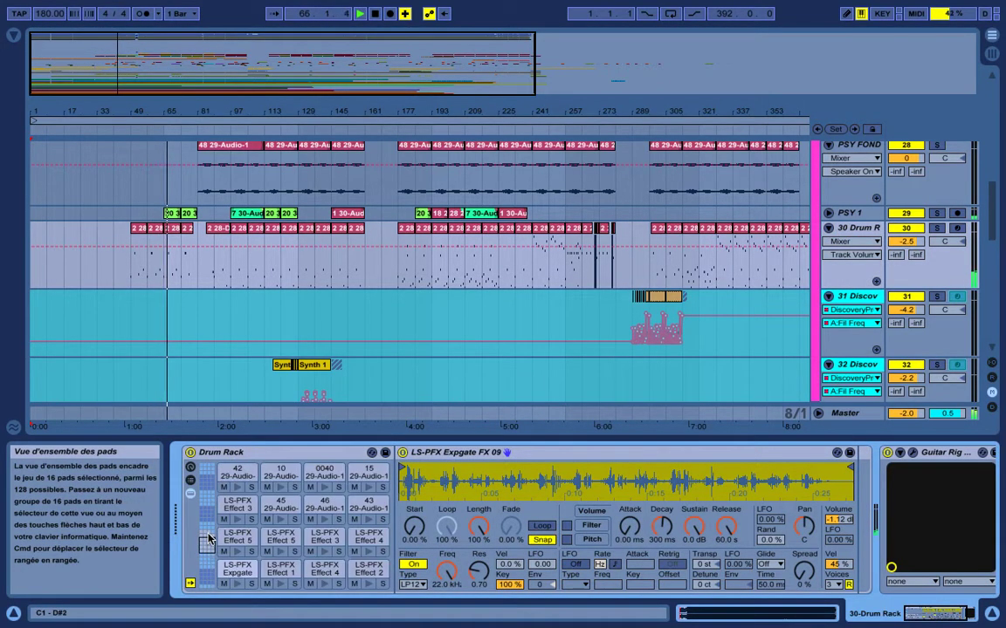
left_click(208, 532)
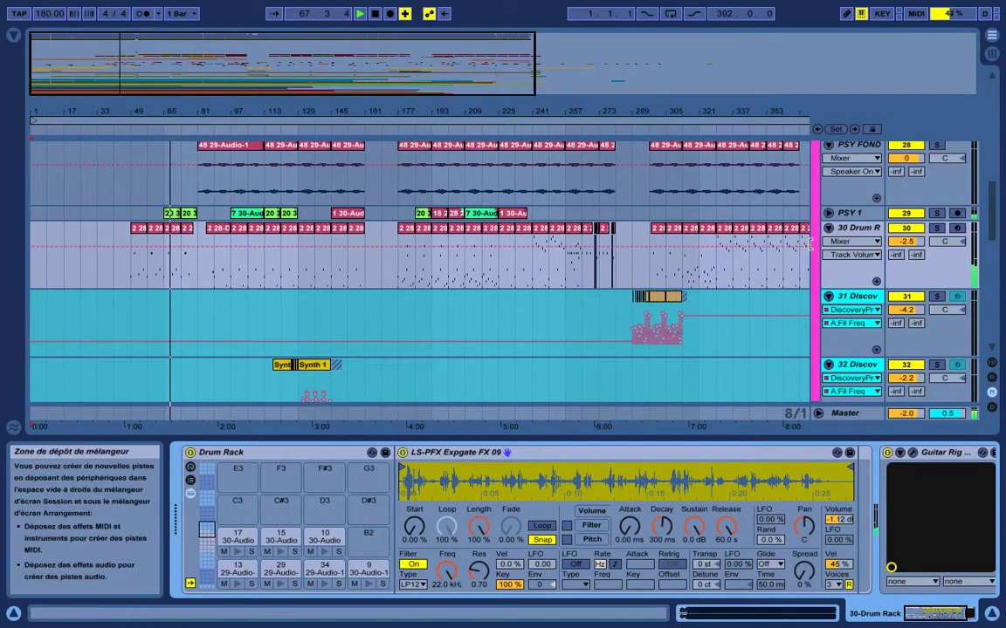
Unfold the FX group to show its tracks, clips and EQ Eight frequency automation.
scroll(810, 244, "up", 10)
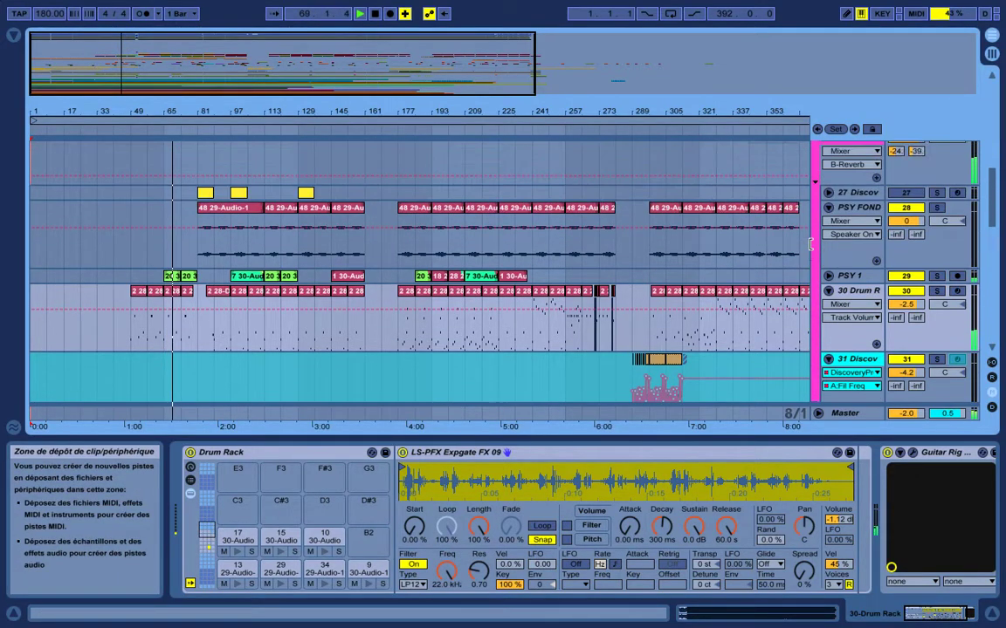
scroll(810, 244, "down", 4)
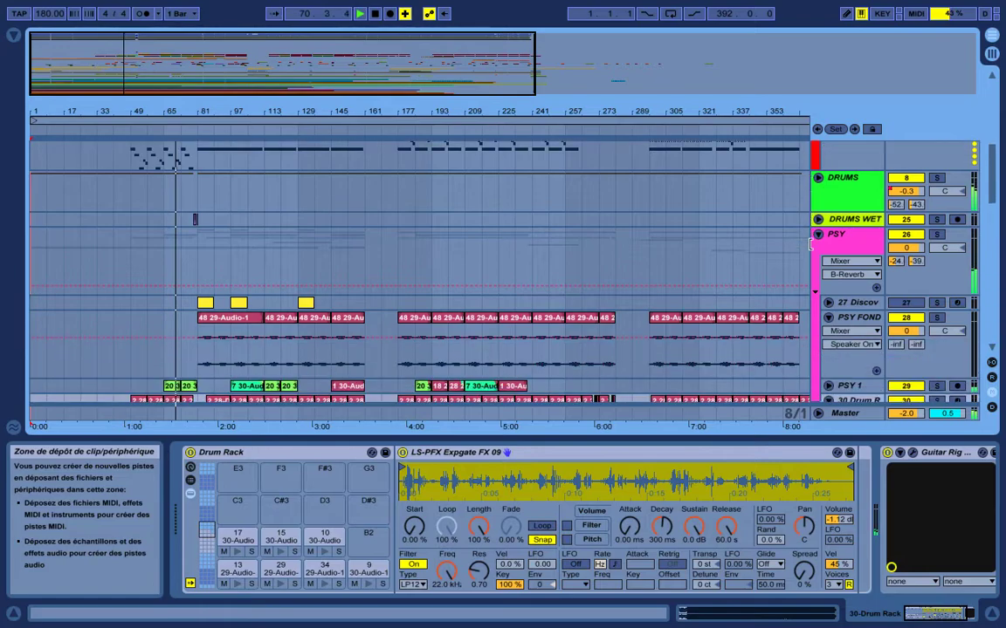
scroll(810, 244, "down", 1)
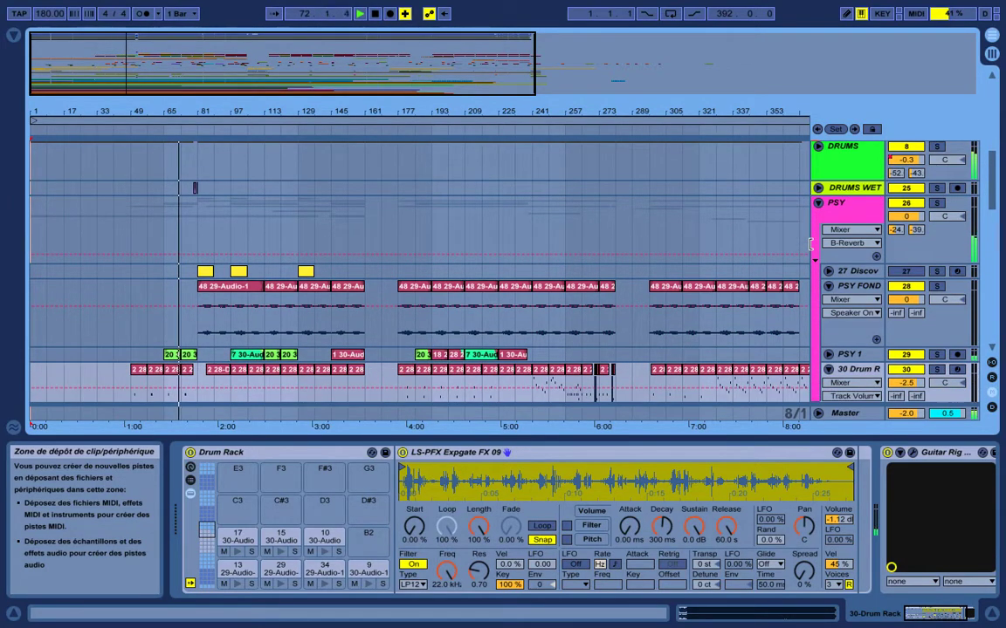
scroll(810, 245, "down", 10)
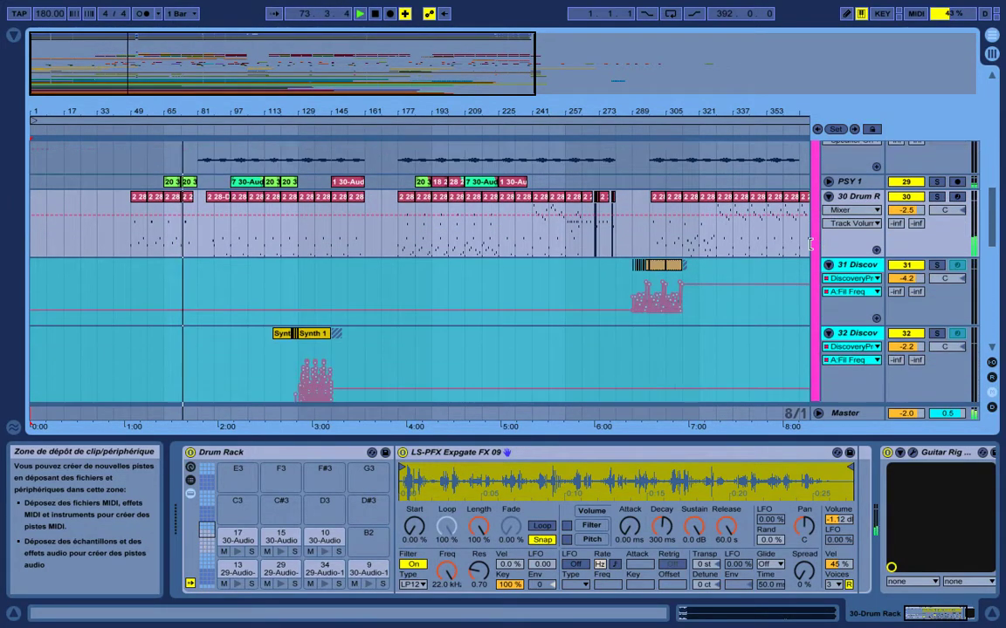
scroll(810, 244, "down", 15)
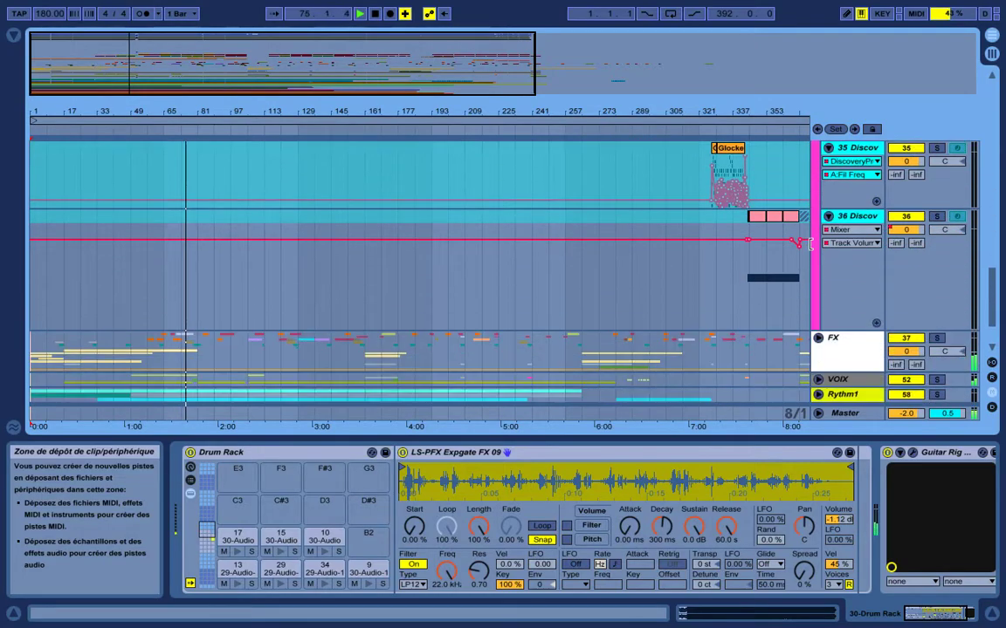
scroll(810, 245, "down", 4)
left_click(818, 275)
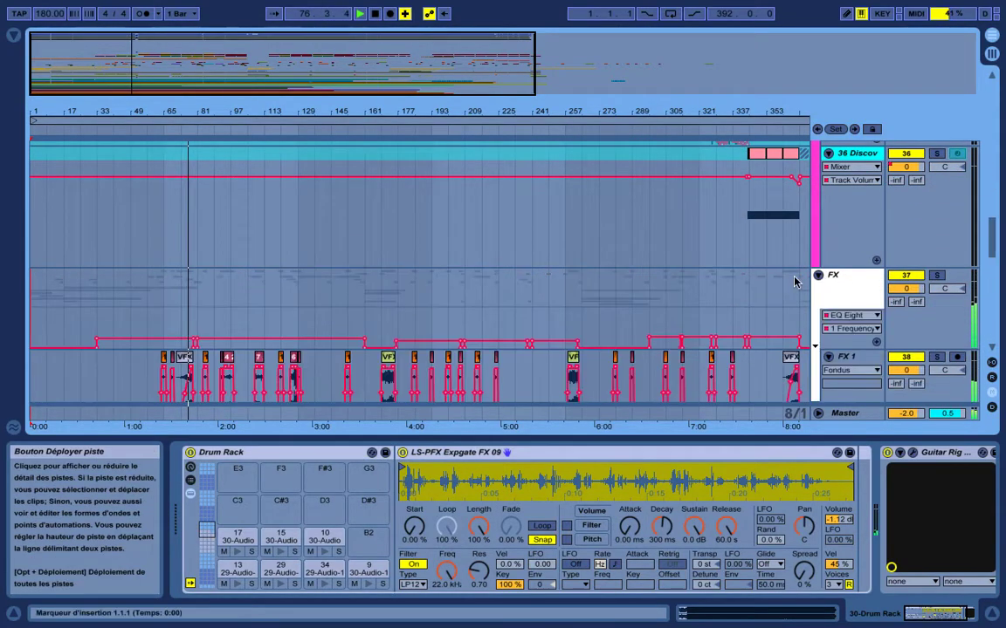
scroll(766, 284, "down", 3)
scroll(766, 284, "down", 3)
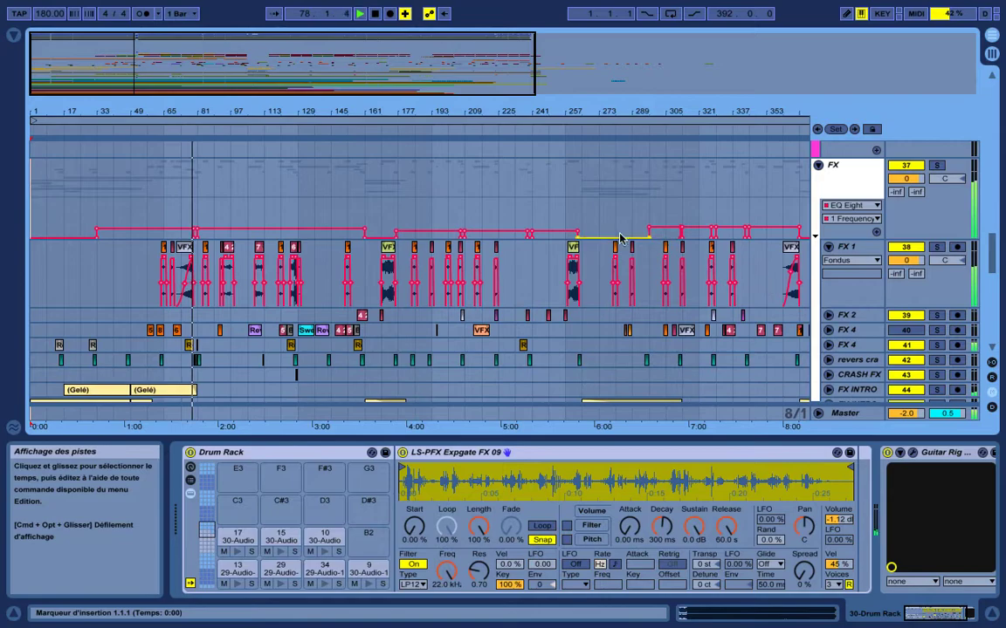
scroll(554, 216, "down", 6)
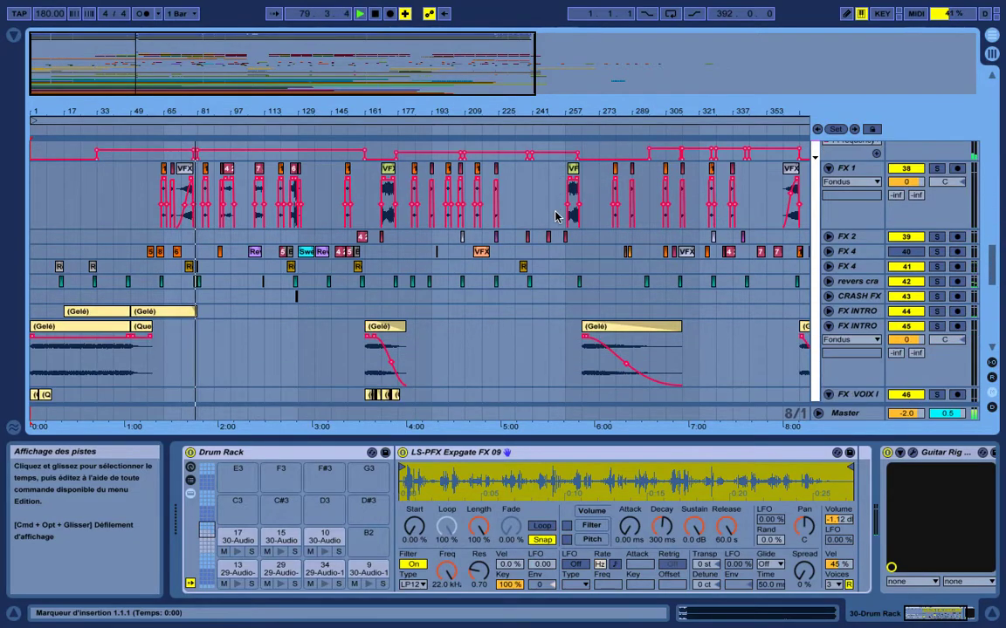
scroll(555, 217, "down", 1)
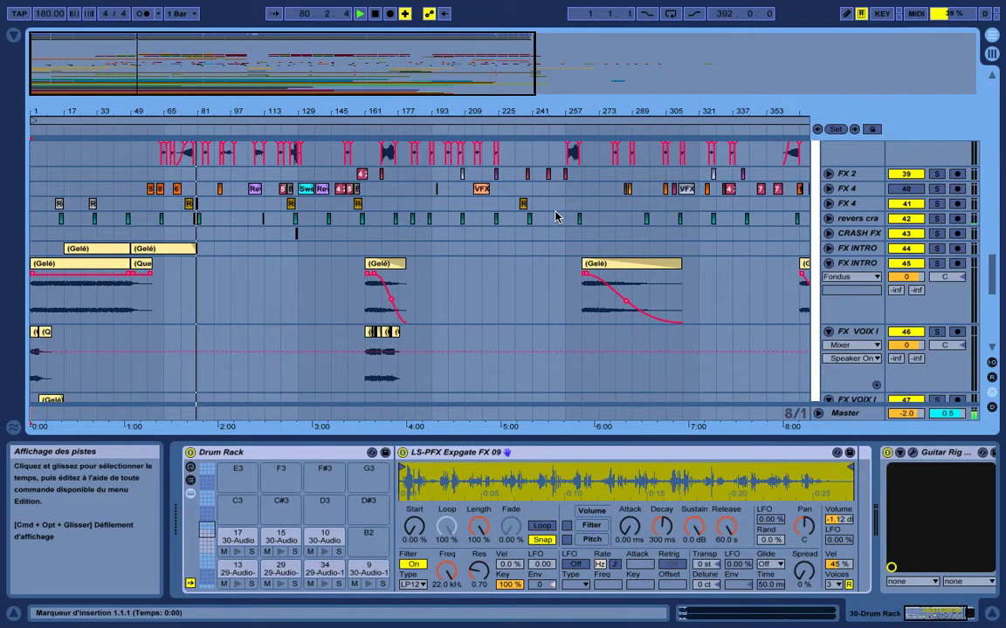
Unfold FX INTRO track 44 and display its devices, followed by the device chain of FX 1.
left_click(828, 248)
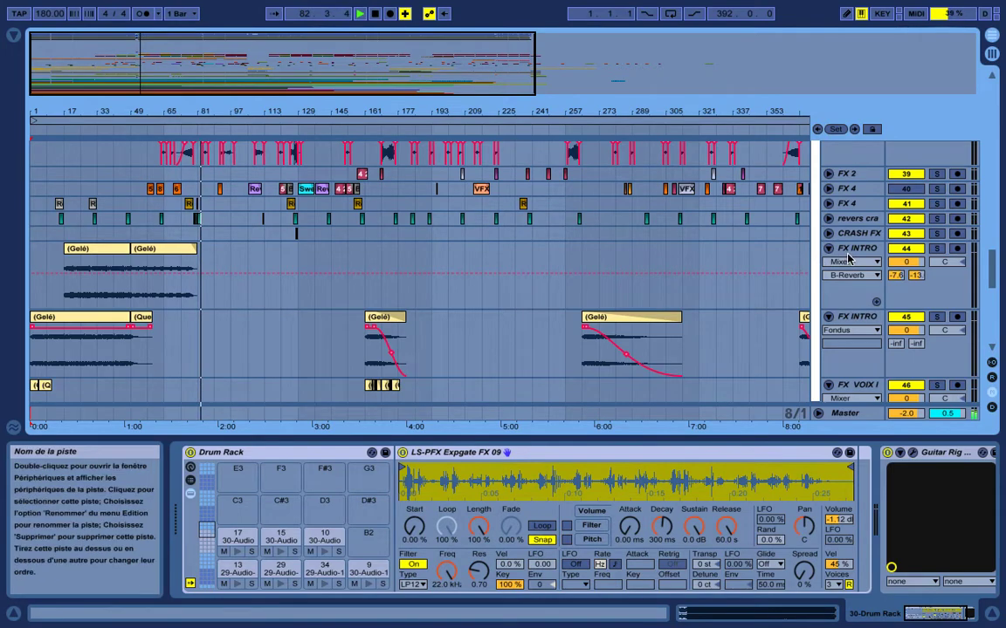
left_click(855, 251)
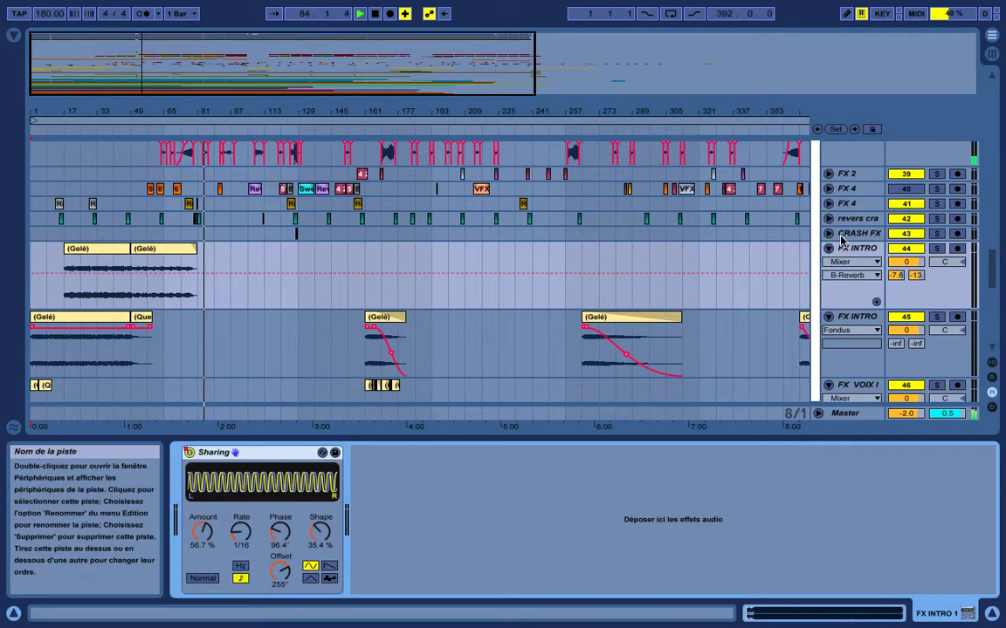
scroll(843, 240, "up", 2)
scroll(842, 240, "up", 6)
scroll(842, 242, "down", 1)
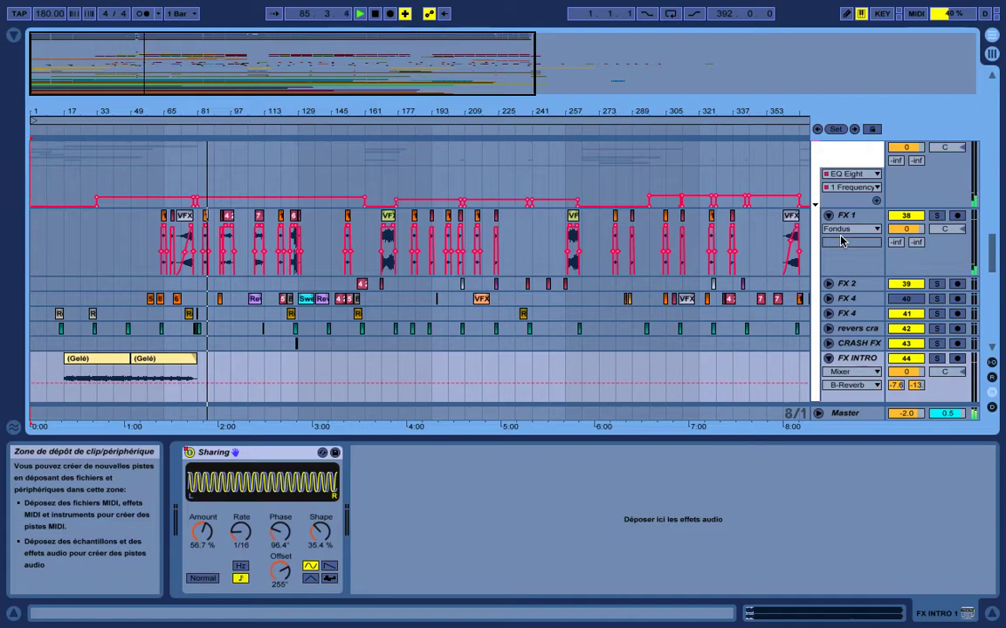
left_click(847, 216)
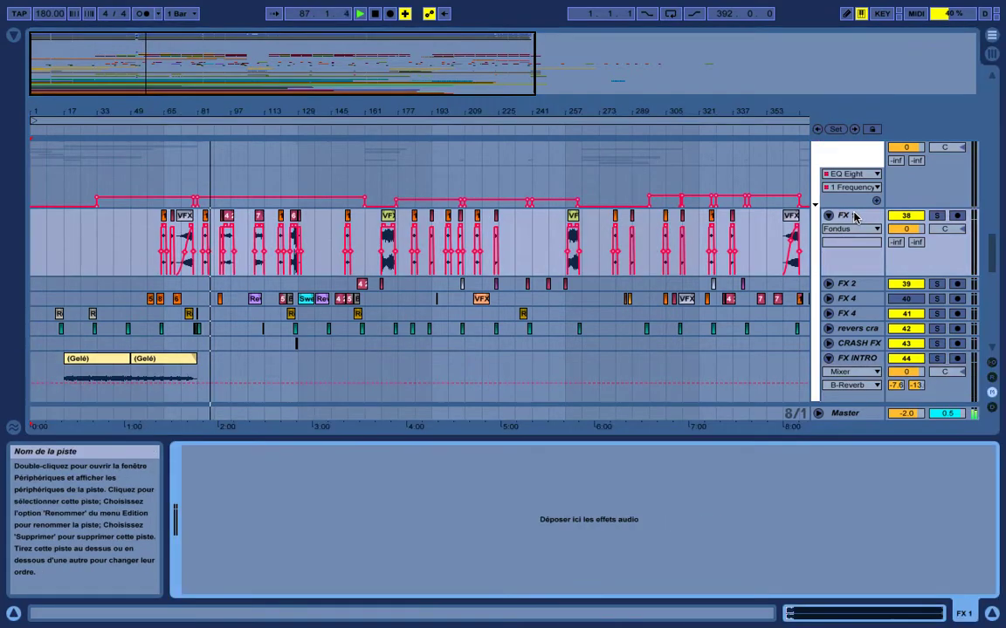
Unfold the VOIX group to show its audio tracks and the Kontakt choir track.
scroll(845, 249, "down", 4)
scroll(845, 253, "down", 12)
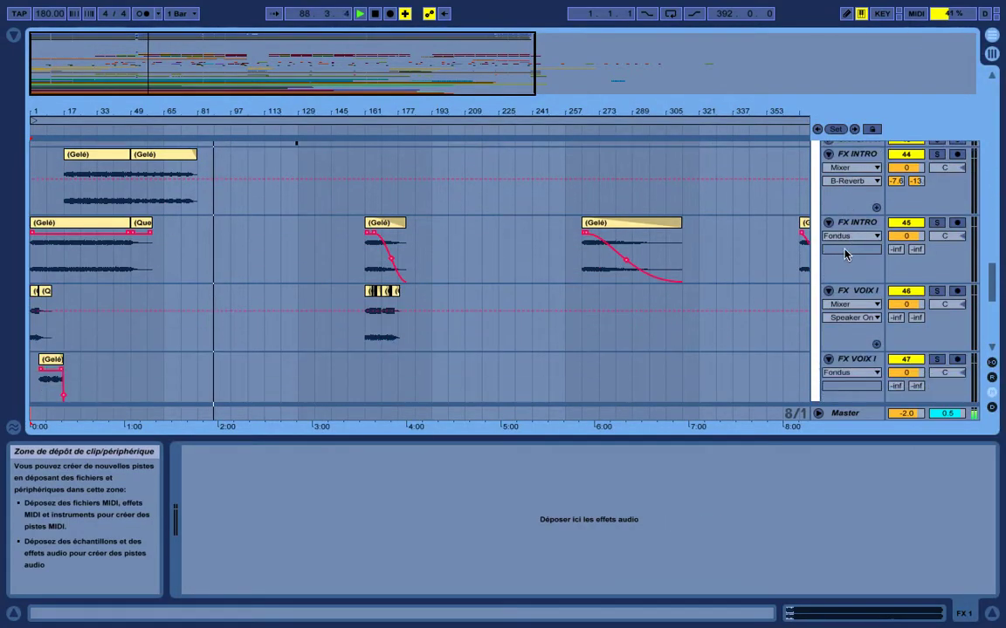
scroll(844, 253, "down", 10)
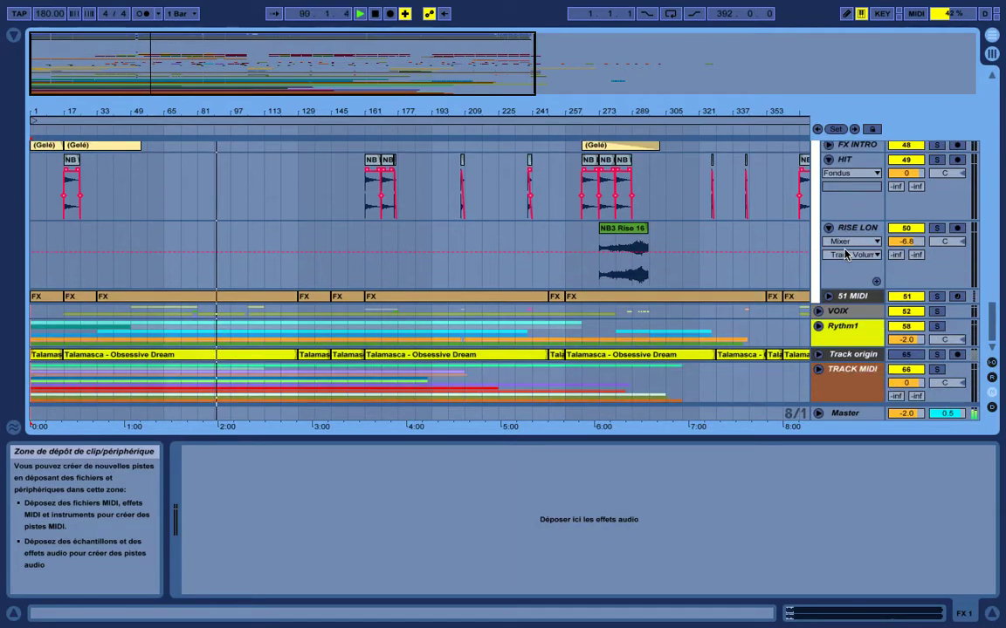
left_click(818, 310)
scroll(756, 312, "down", 3)
scroll(756, 312, "down", 10)
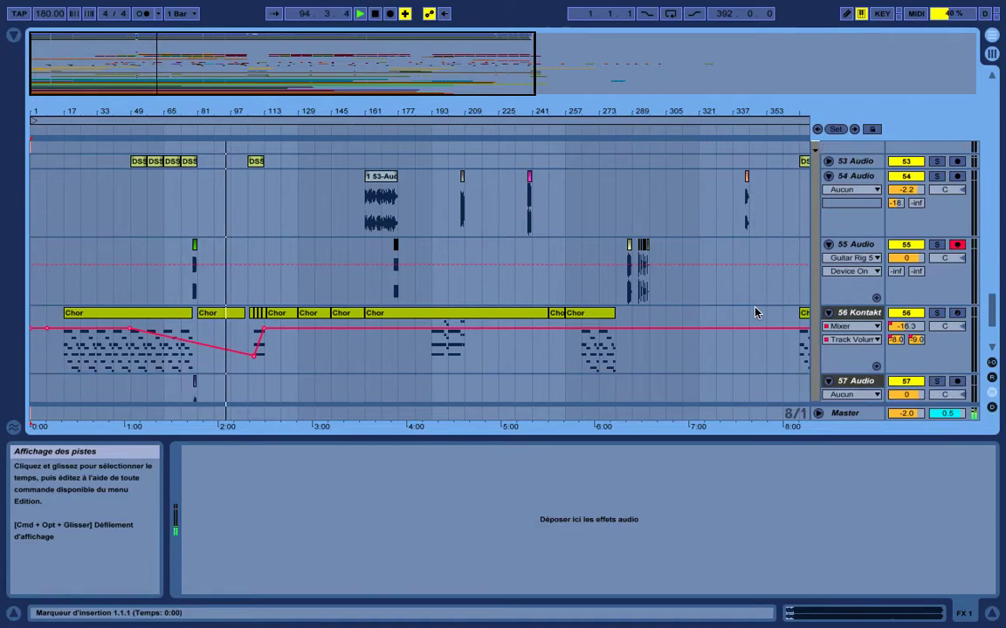
Review the arrangement from the VOIX group up to the kick and bass group and back down.
scroll(756, 312, "up", 15)
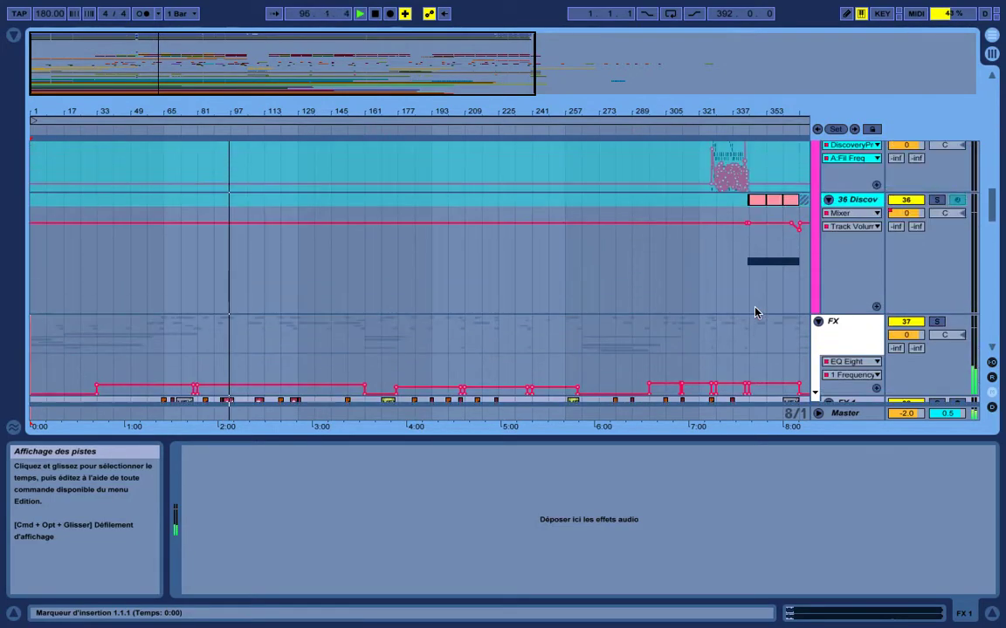
scroll(756, 313, "up", 10)
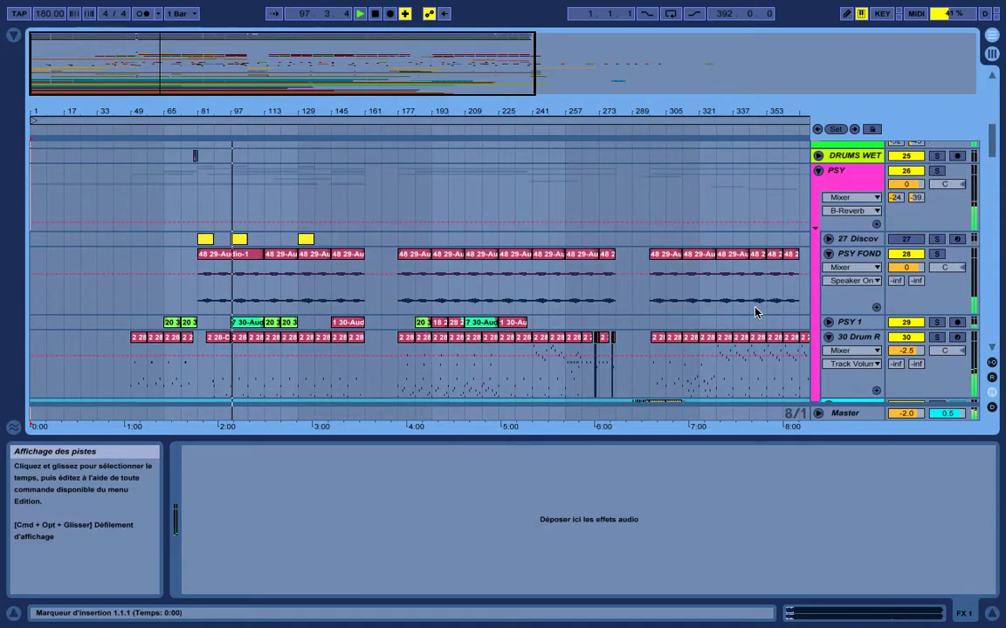
scroll(755, 313, "up", 10)
scroll(756, 313, "up", 5)
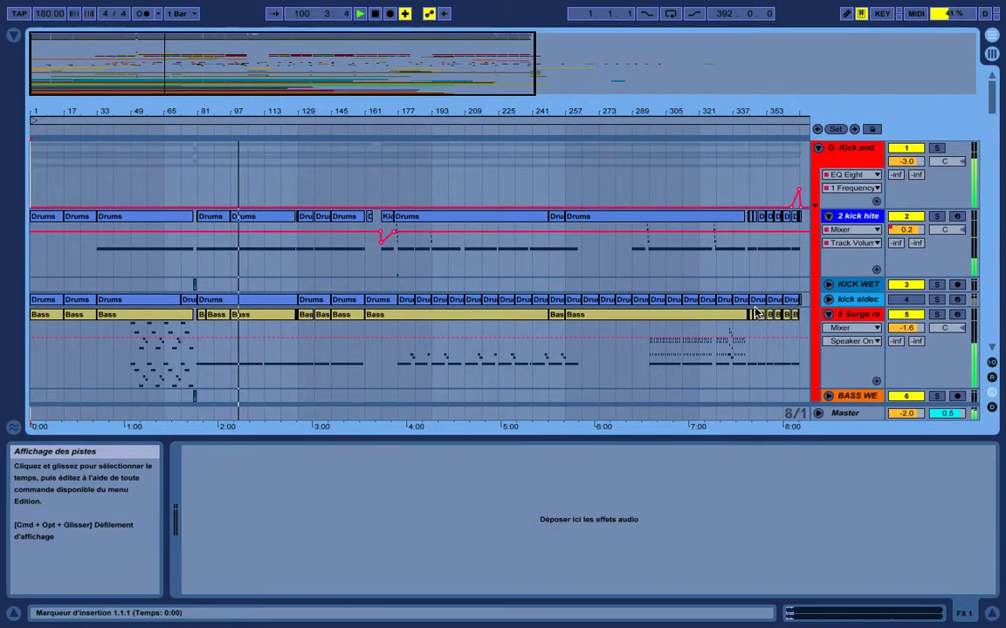
scroll(756, 313, "down", 15)
scroll(756, 312, "down", 10)
scroll(756, 312, "down", 10)
scroll(756, 312, "down", 10)
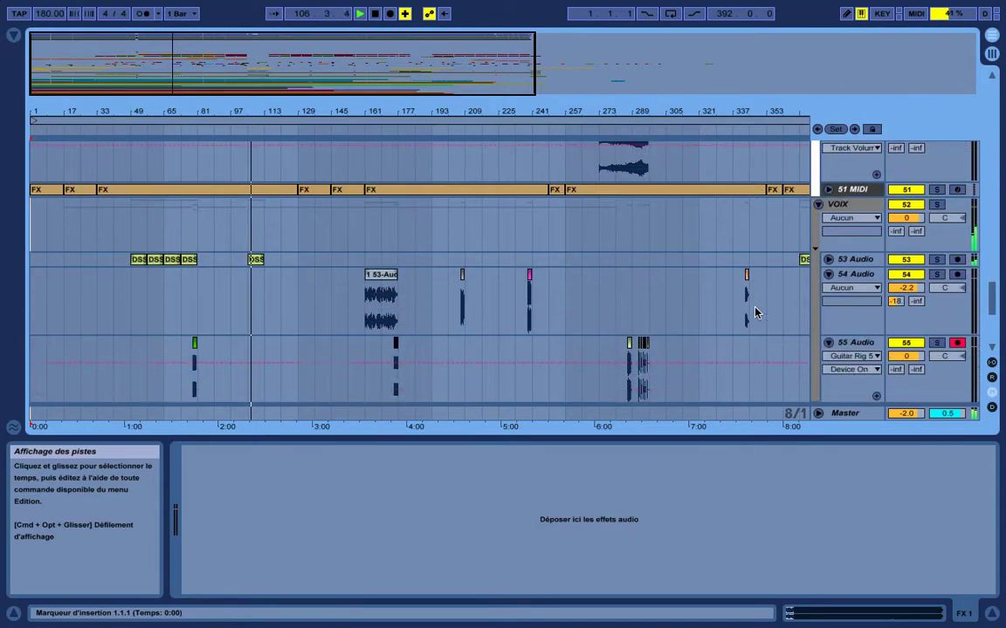
Unfold track 53 Audio in the VOIX group to show its waveforms.
scroll(756, 313, "down", 2)
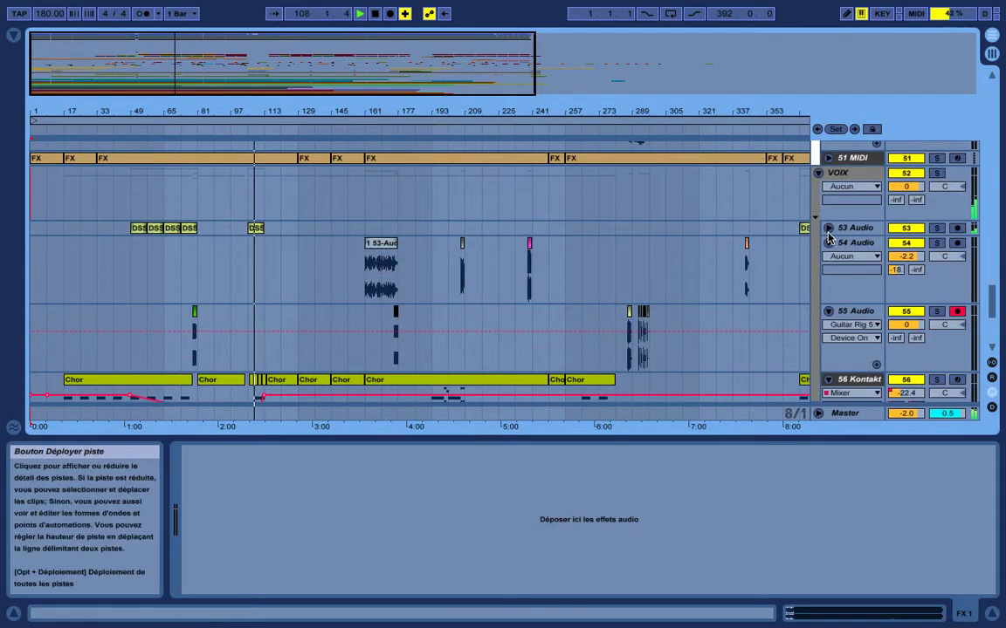
left_click(827, 228)
scroll(808, 245, "down", 2)
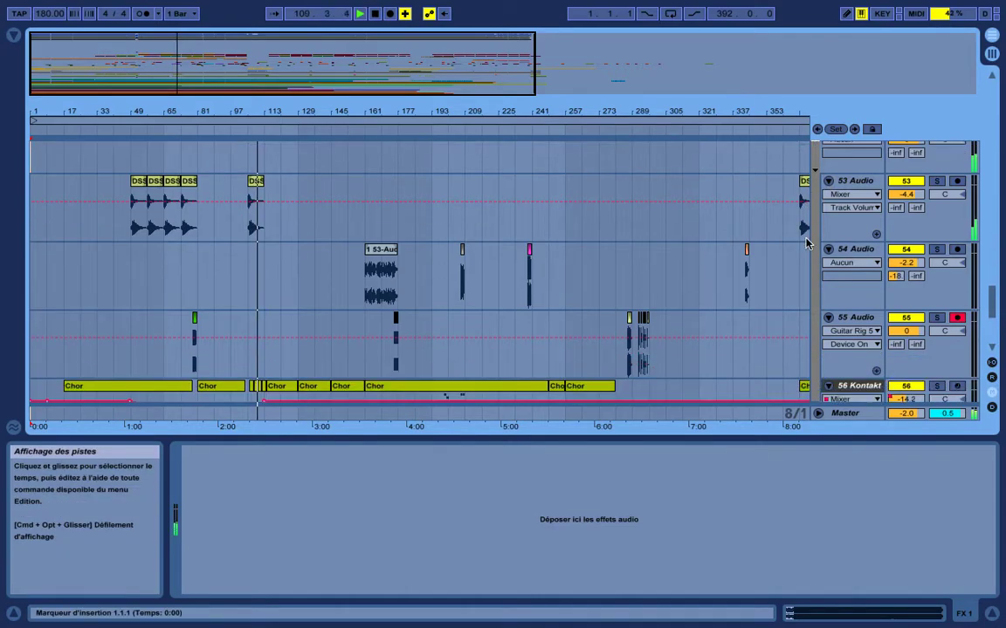
Unfold the Rythm1 group to show its tracks and MIDI clips.
scroll(808, 245, "down", 7)
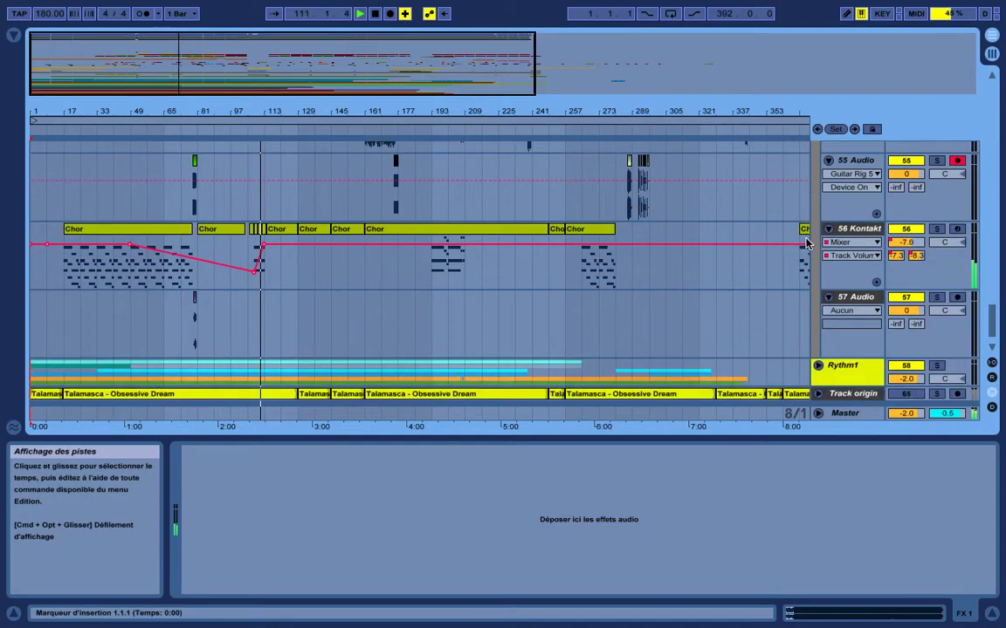
left_click(818, 349)
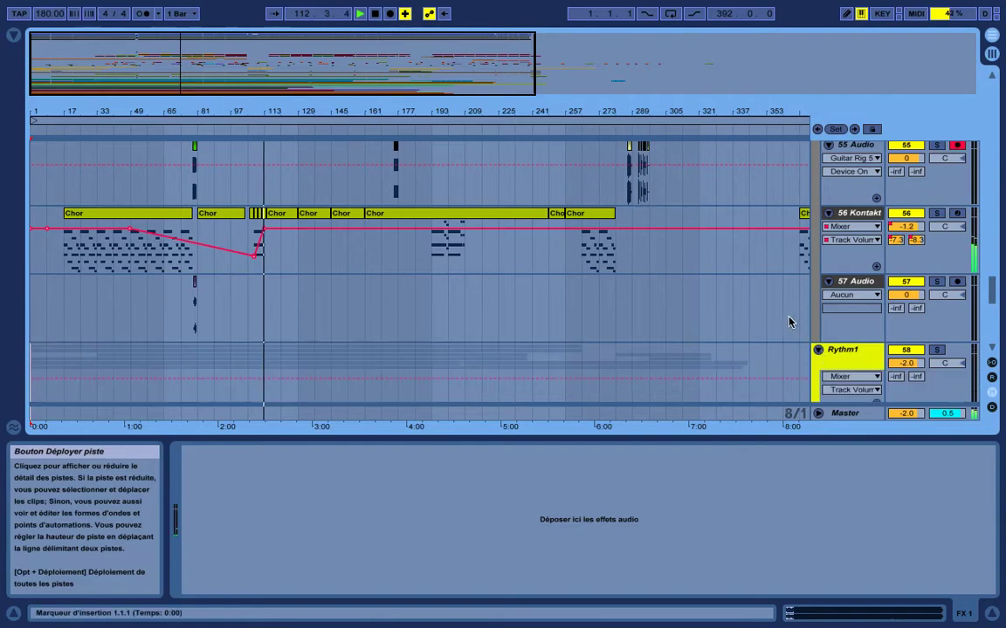
scroll(803, 336, "down", 3)
scroll(790, 325, "down", 4)
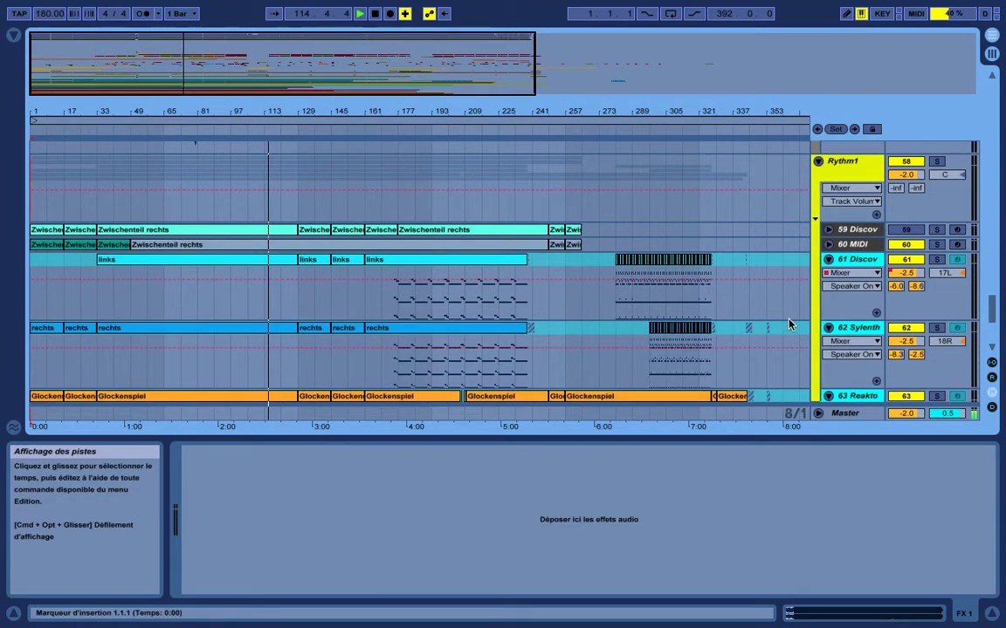
Display the devices of tracks 61 and 62 in the Rythm1 group and review the group's remaining tracks.
left_click(859, 262)
key("Down")
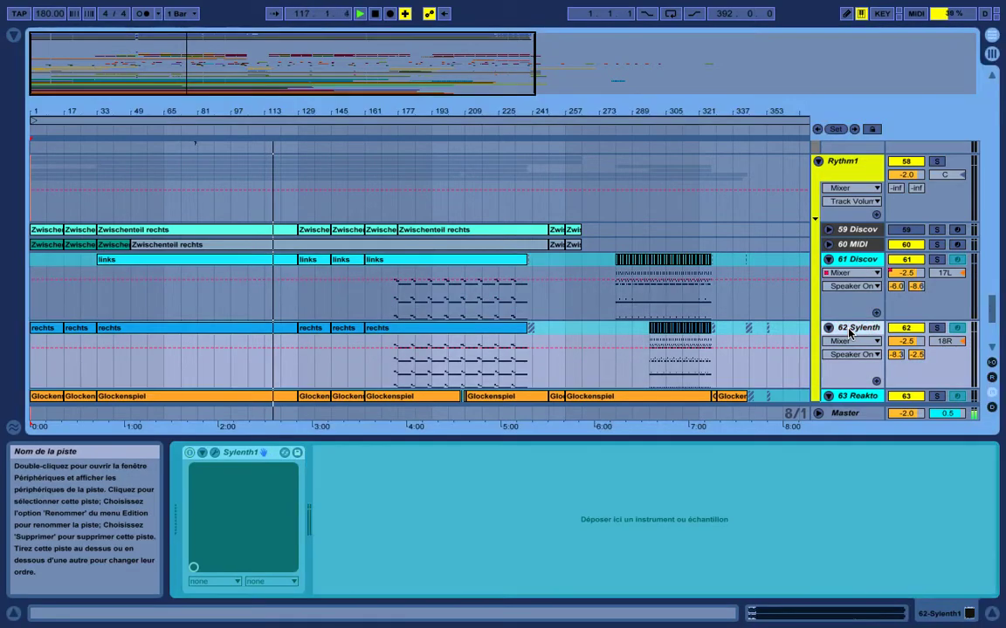
scroll(764, 295, "down", 1)
scroll(765, 295, "down", 6)
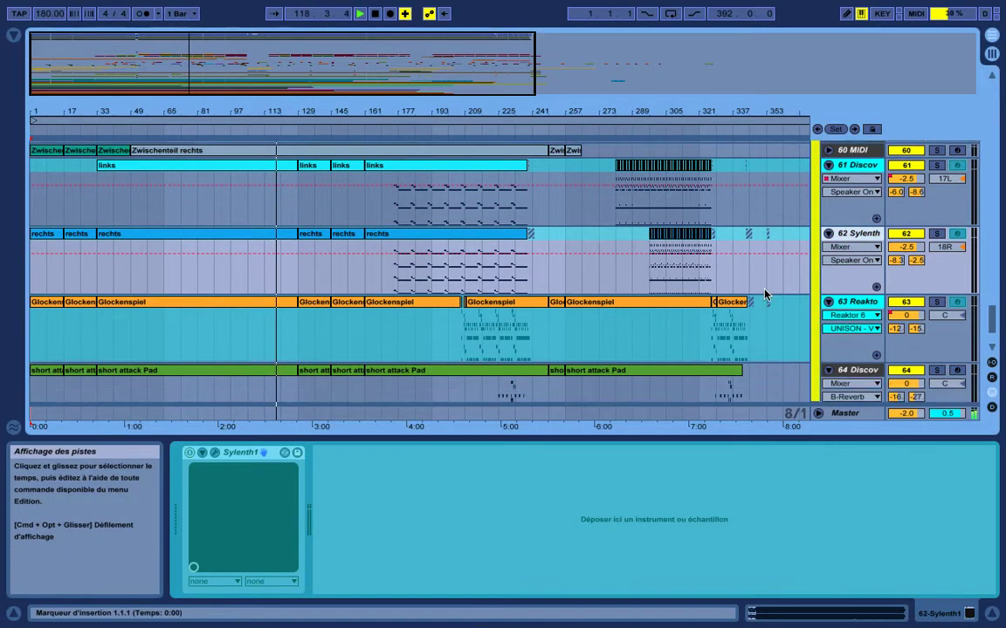
scroll(765, 295, "down", 1)
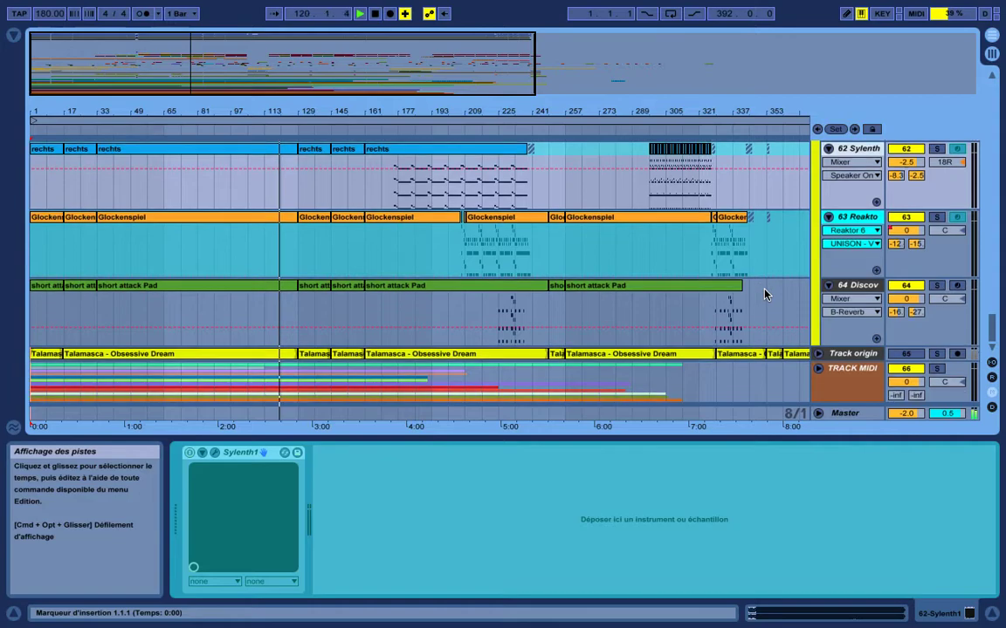
Unfold the TRACK MIDI group and review its MIDI tracks from 67 to 77.
left_click(818, 368)
scroll(821, 368, "down", 10)
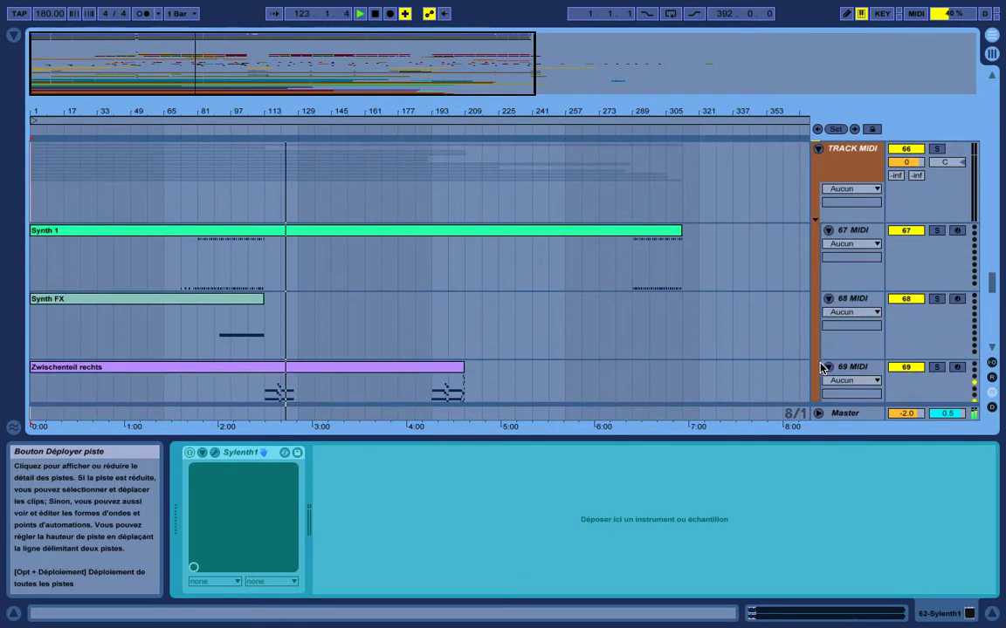
scroll(820, 367, "down", 10)
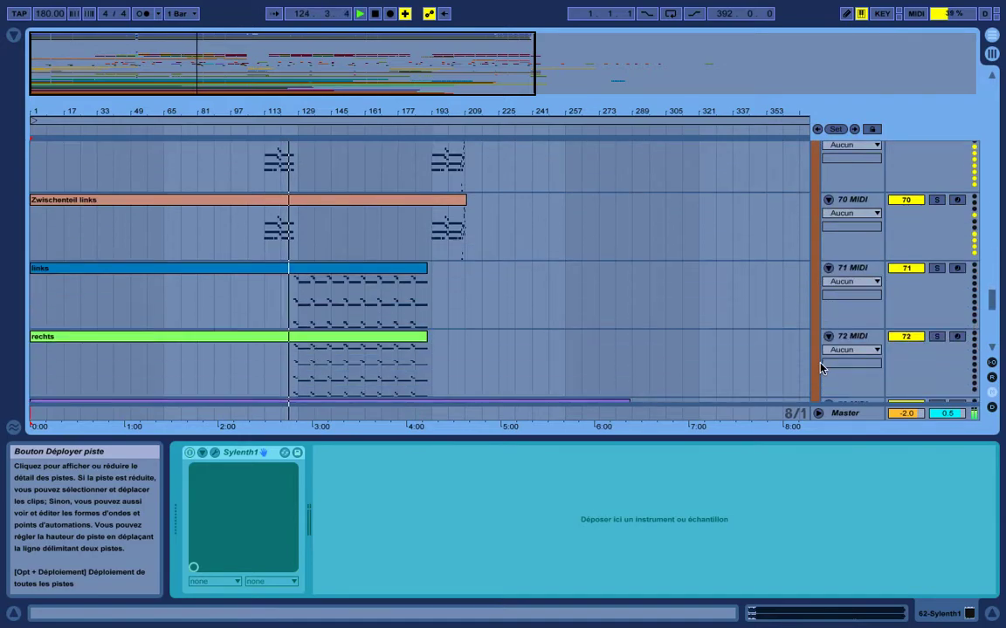
scroll(821, 368, "down", 10)
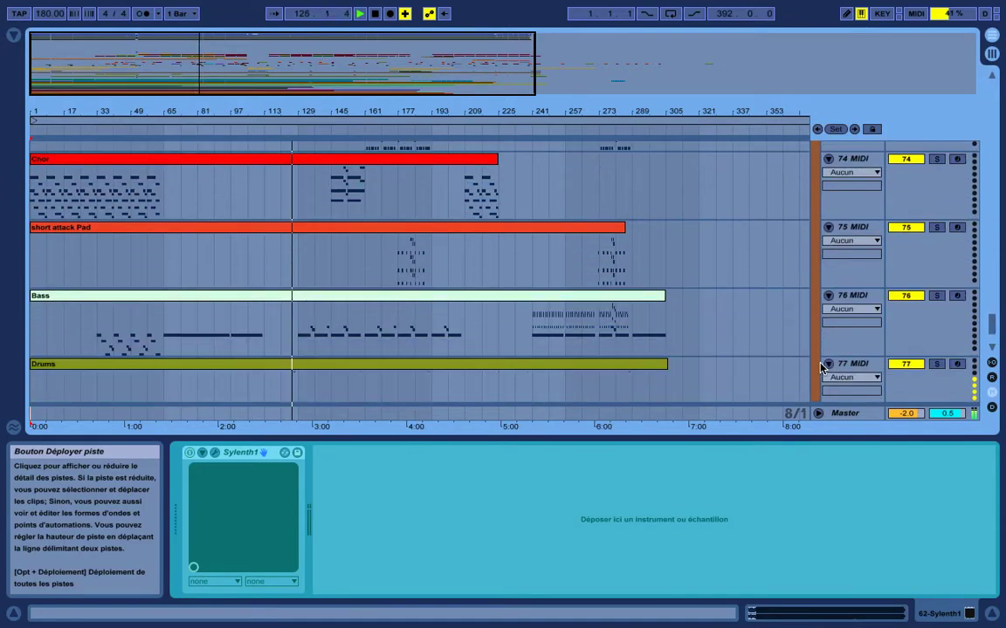
scroll(820, 368, "up", 20)
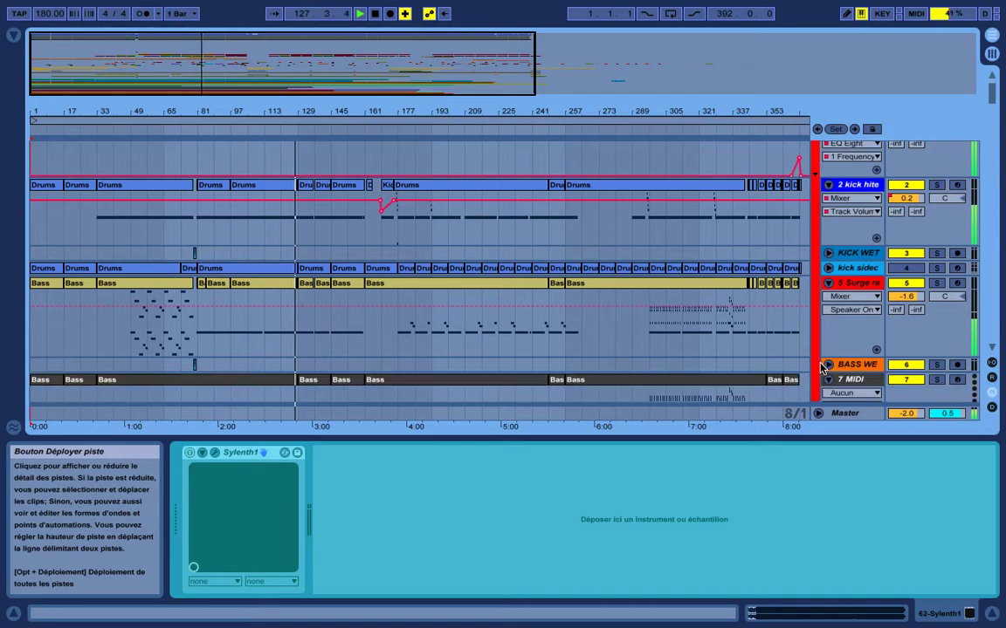
Zoom the timeline in around bar 129 and display the devices of track 32 in the PSY group.
left_click_drag(323, 111, 407, 282)
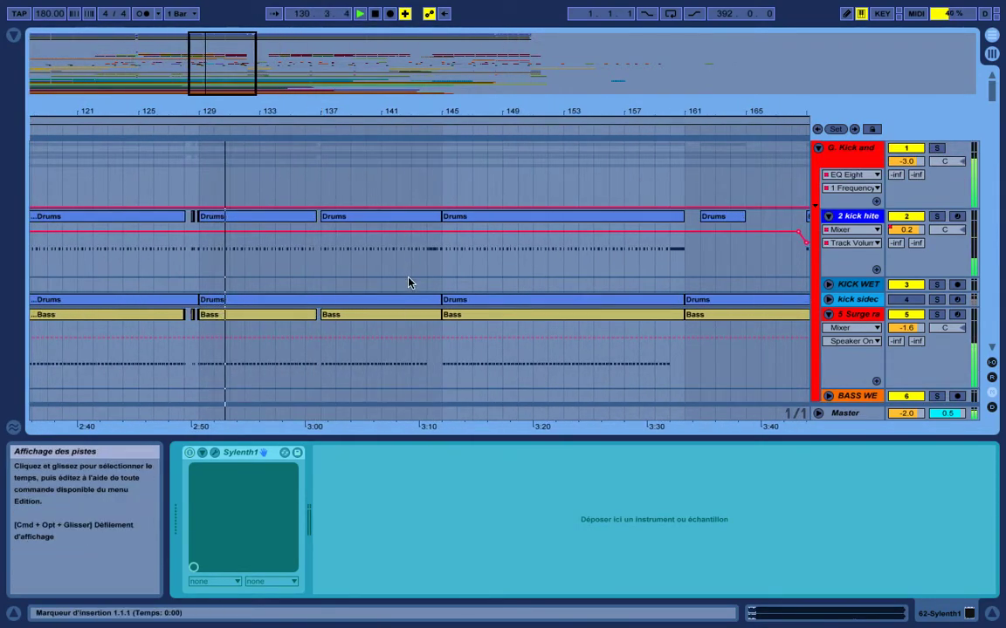
scroll(408, 281, "down", 10)
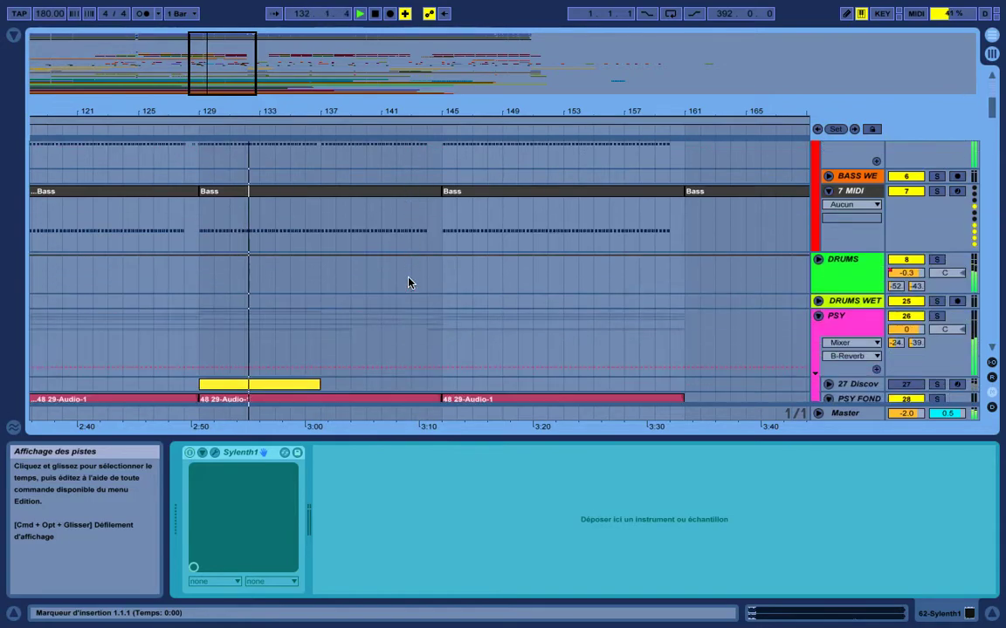
scroll(408, 282, "down", 15)
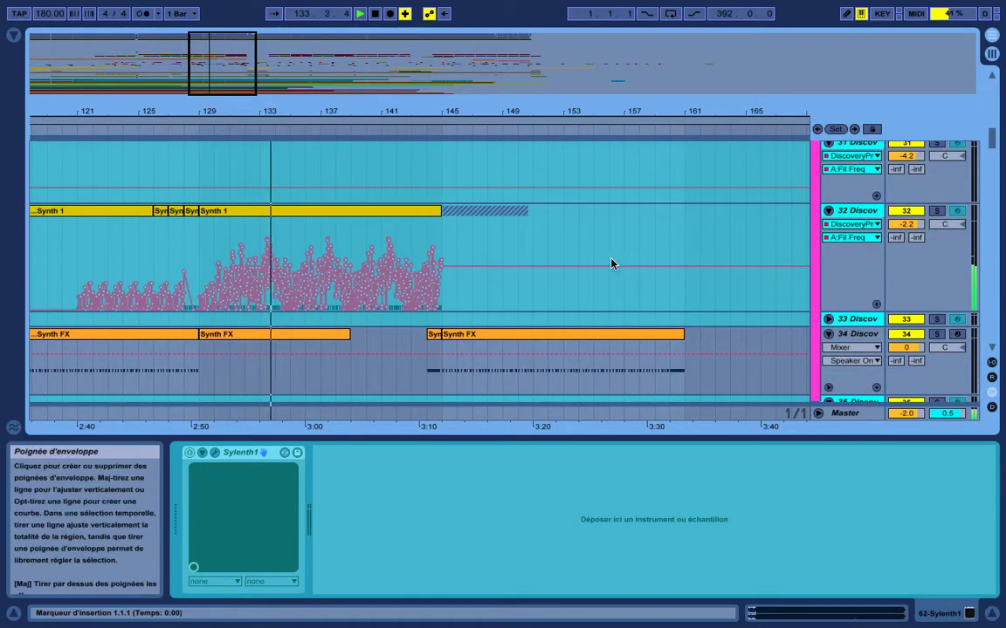
left_click(856, 215)
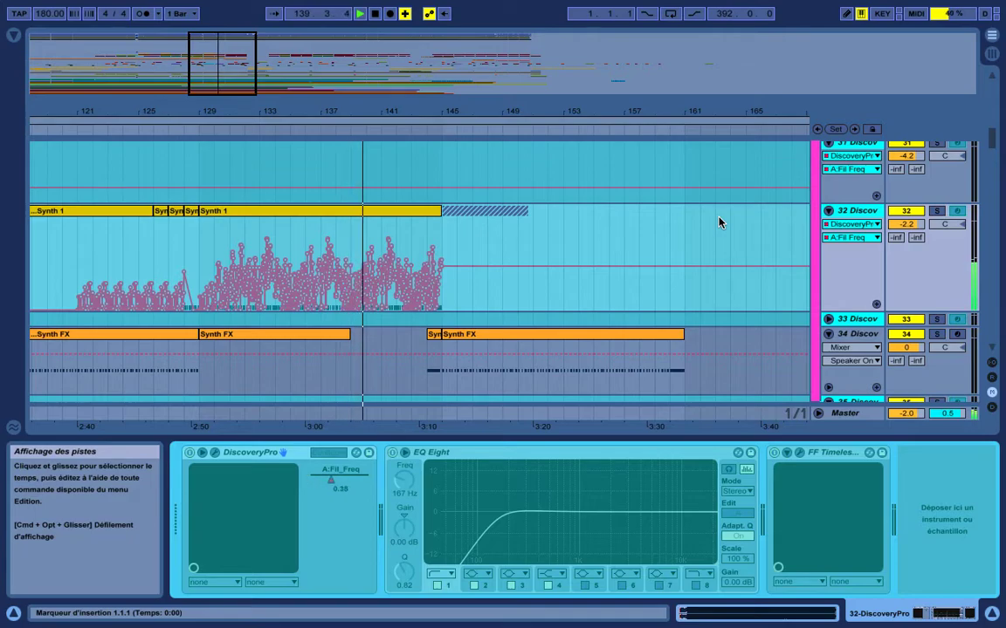
Review the PSY group's tracks 33 to 36, and the kick and bass clips around bars 129 to 177.
scroll(718, 222, "down", 5)
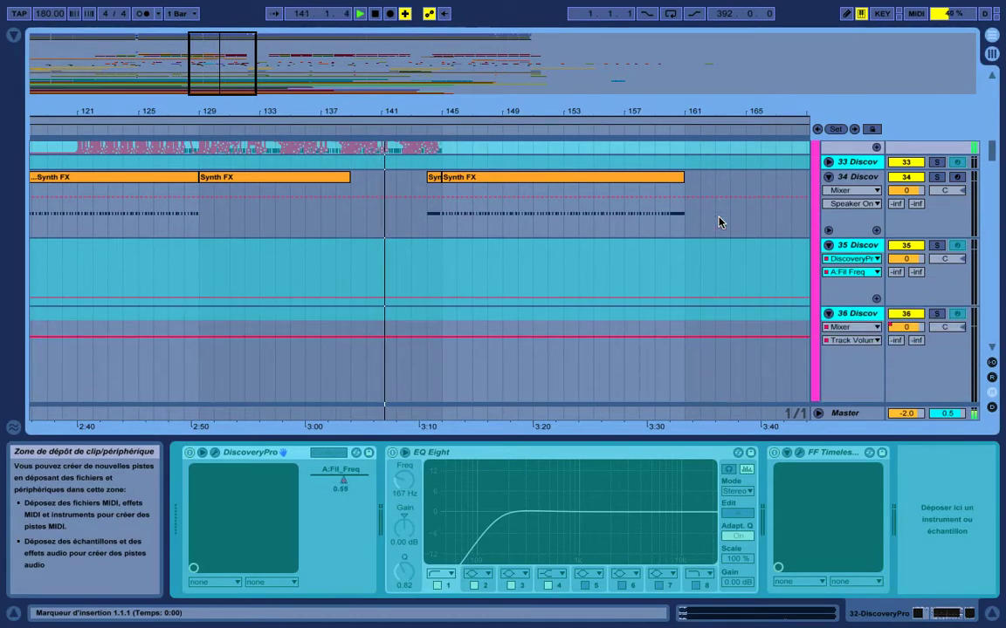
scroll(719, 223, "down", 5)
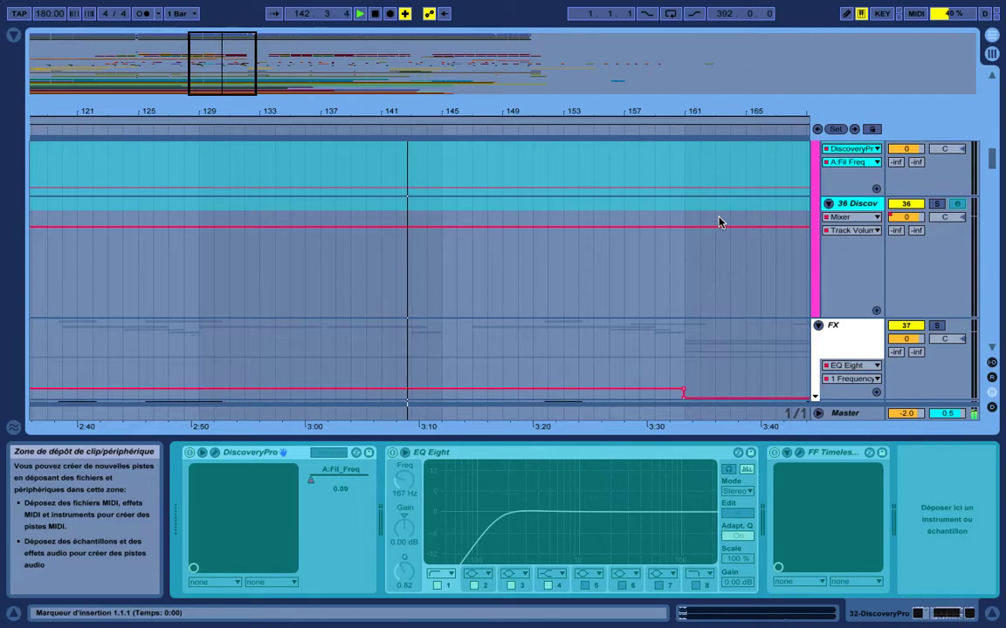
scroll(718, 223, "up", 20)
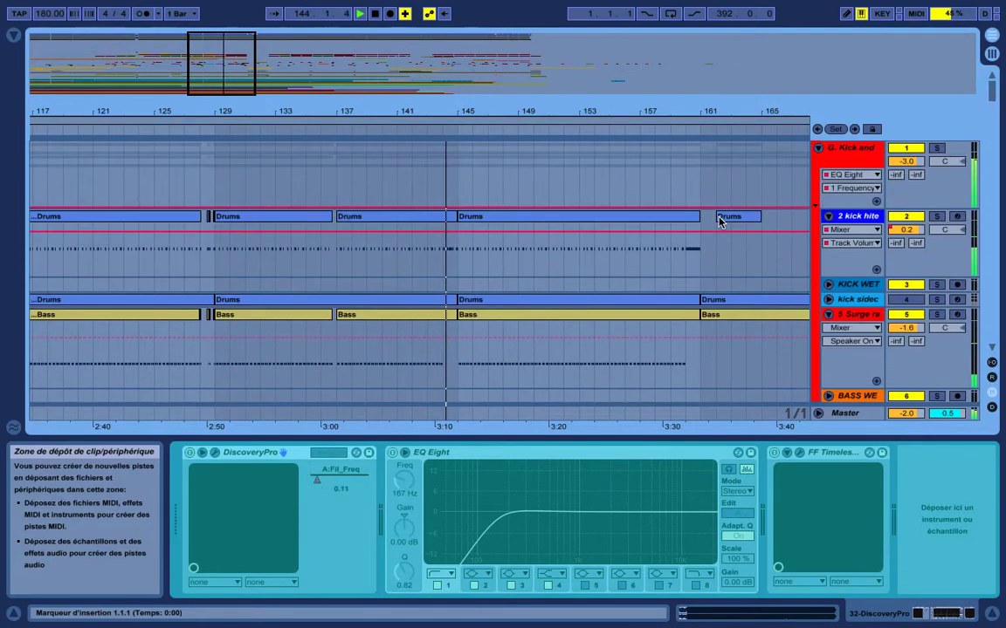
scroll(719, 223, "down", 4)
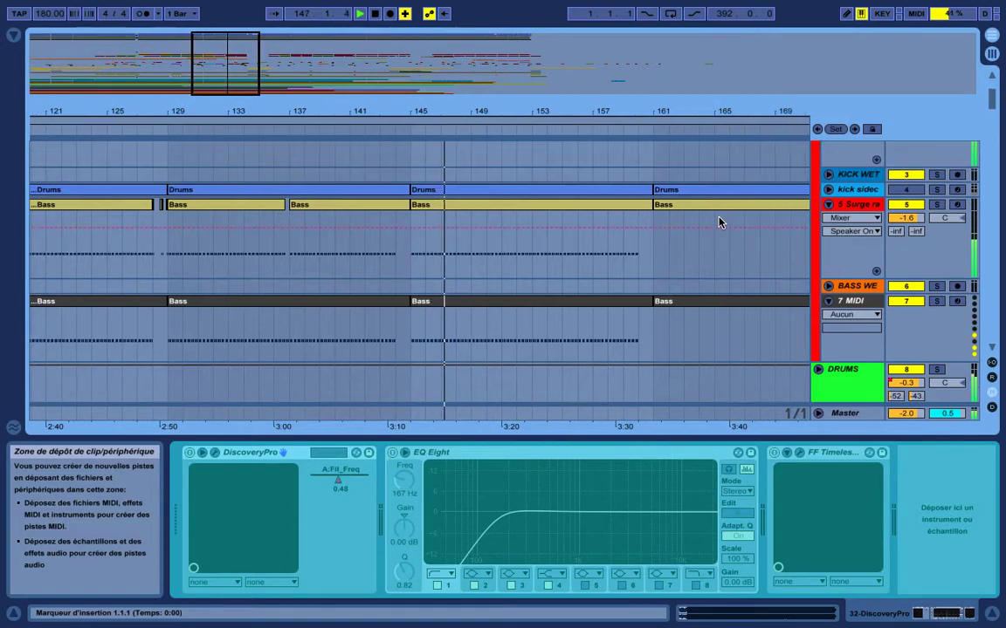
scroll(718, 223, "up", 3)
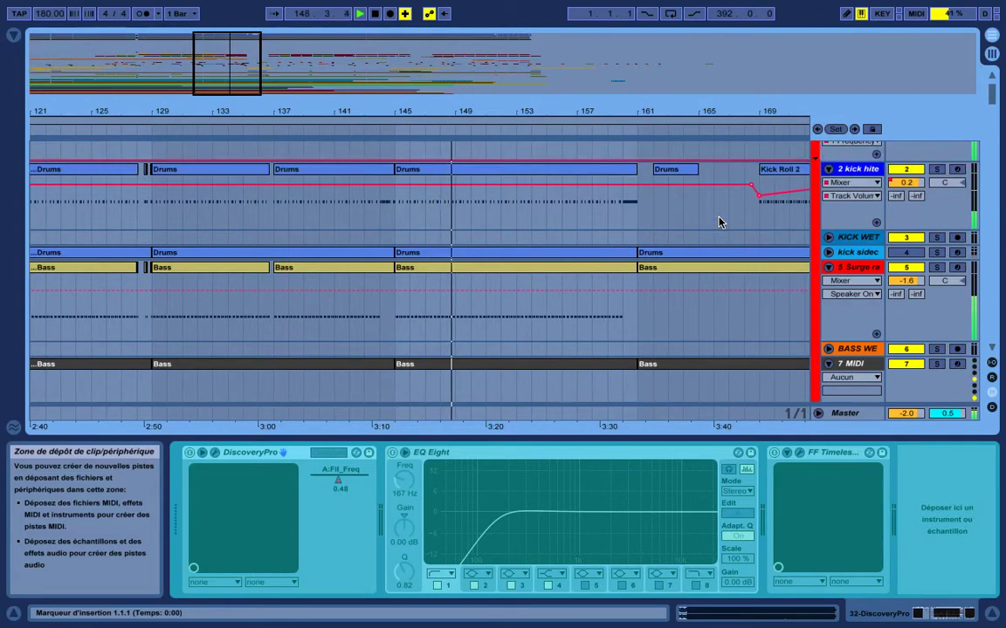
scroll(718, 222, "up", 1)
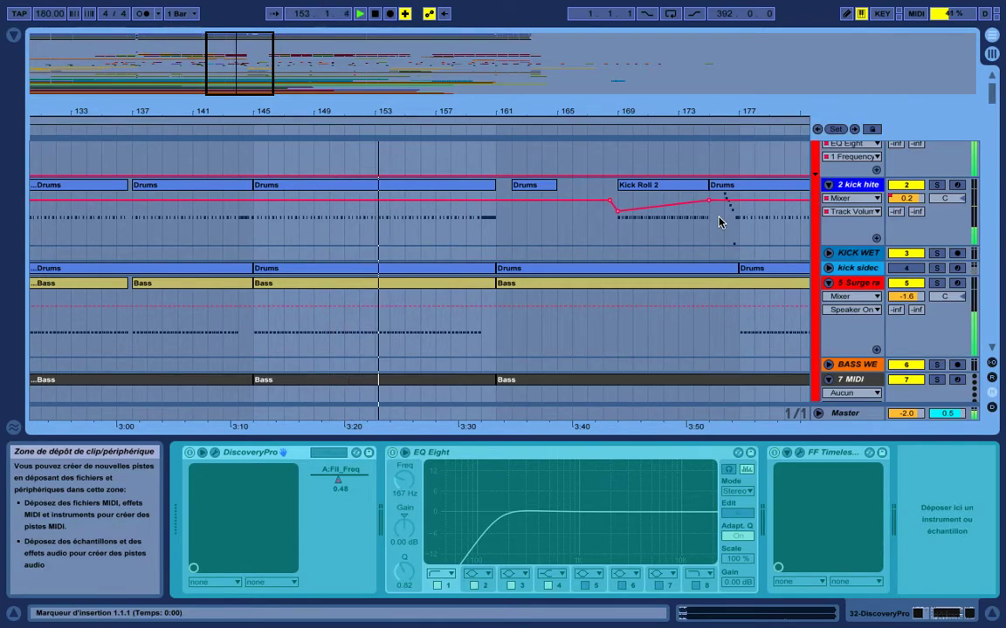
Examine the PSY, FX, VOIX and Rythm1 tracks around the break between bars 161 and 177.
scroll(718, 223, "down", 15)
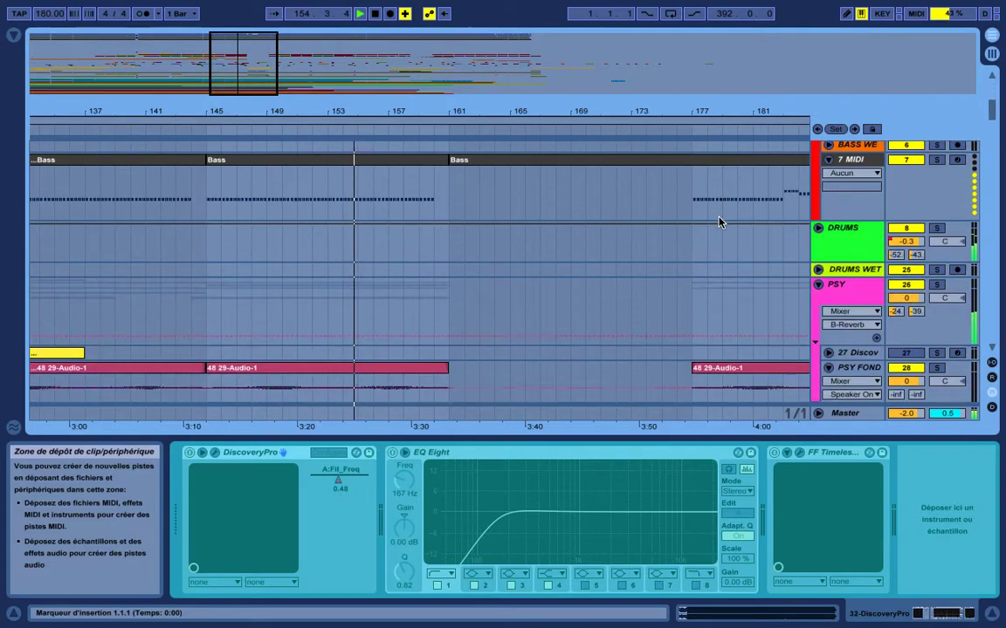
scroll(718, 222, "down", 8)
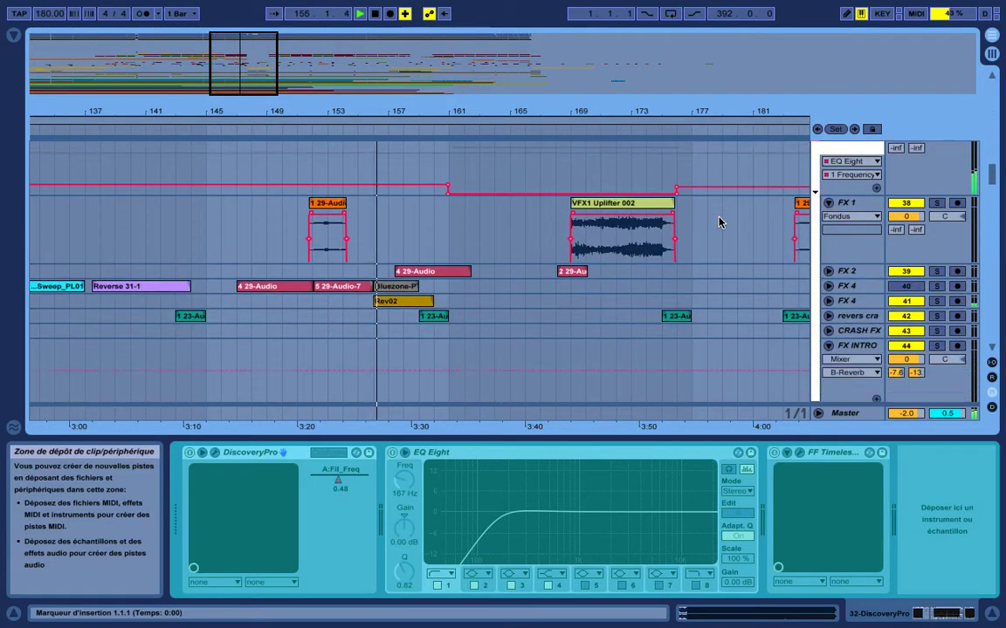
scroll(719, 223, "down", 8)
scroll(718, 222, "down", 6)
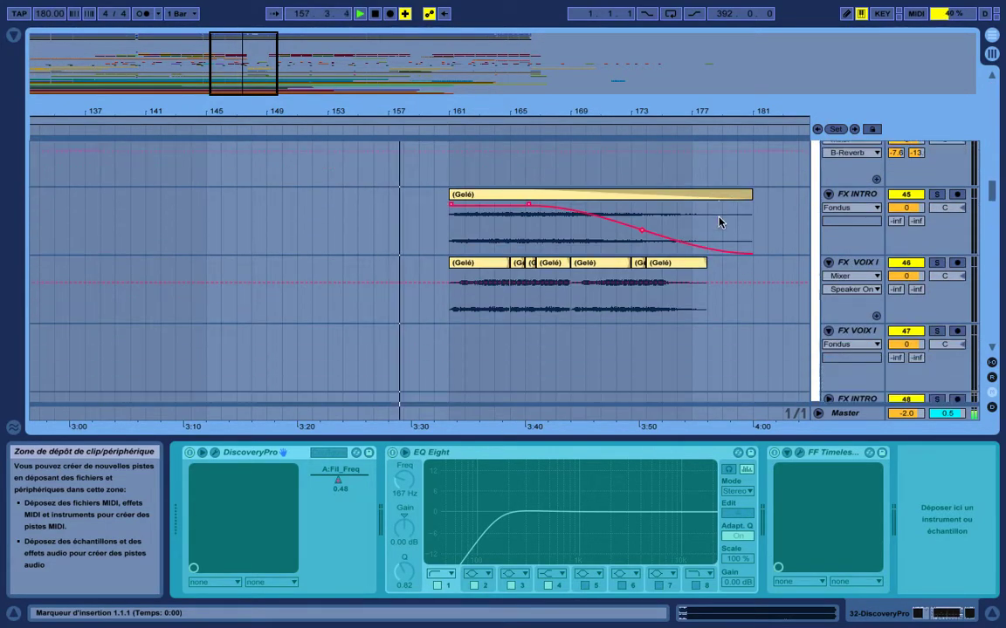
scroll(718, 223, "down", 8)
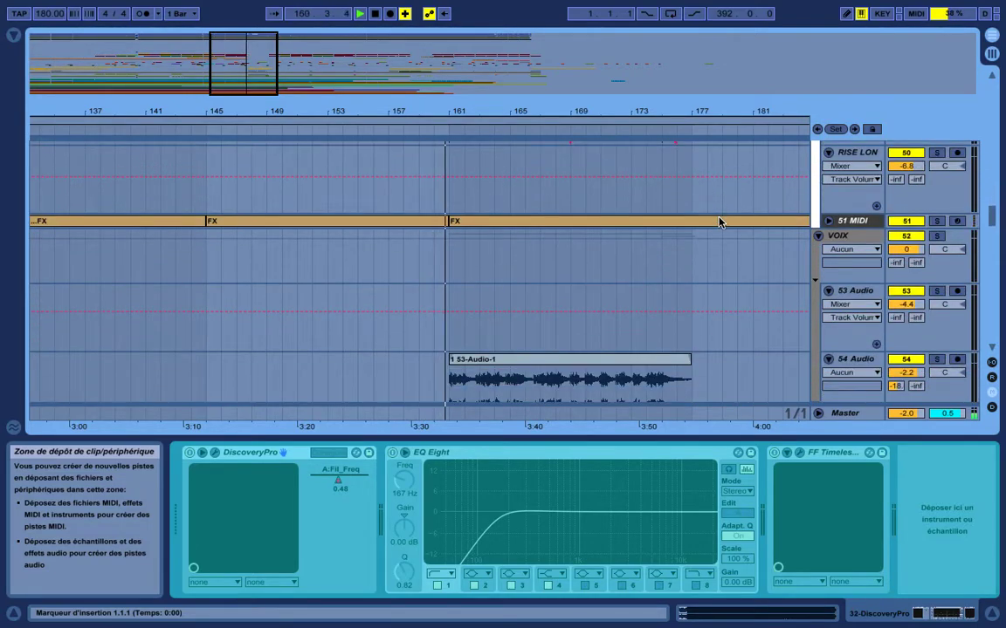
scroll(719, 223, "down", 5)
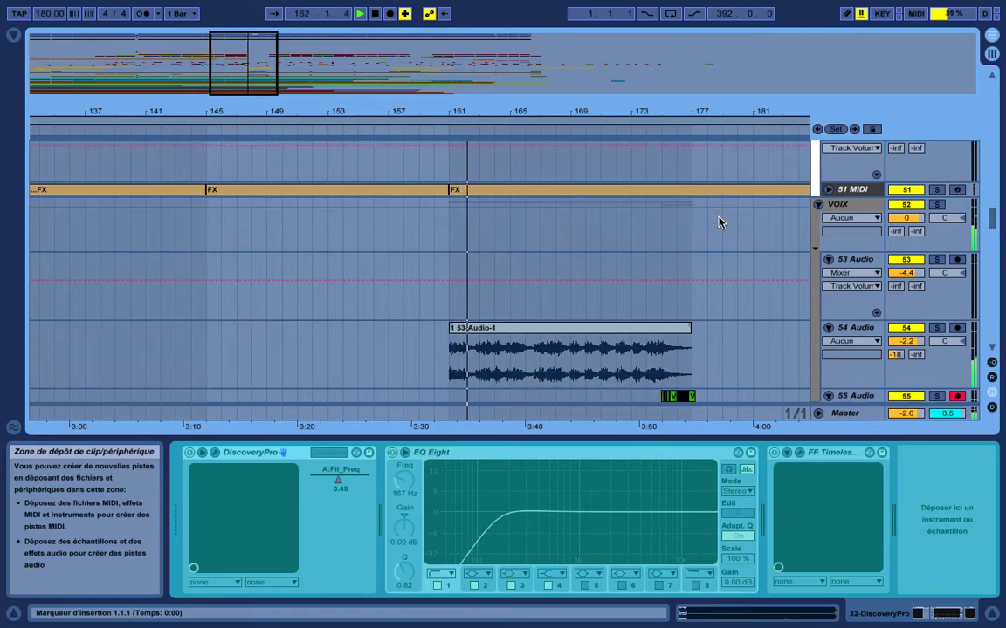
scroll(718, 223, "down", 1)
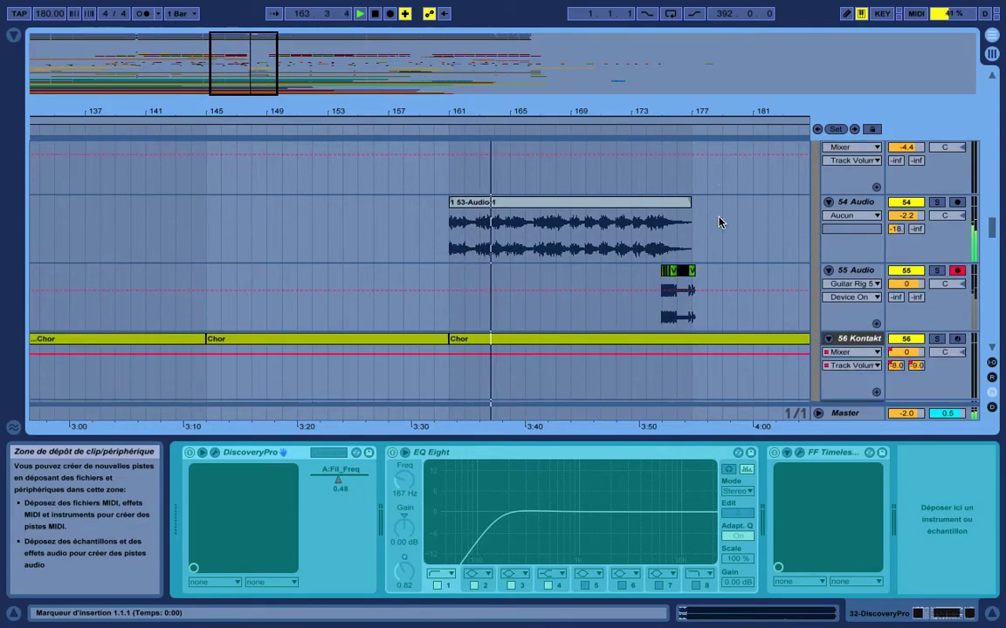
scroll(718, 222, "down", 5)
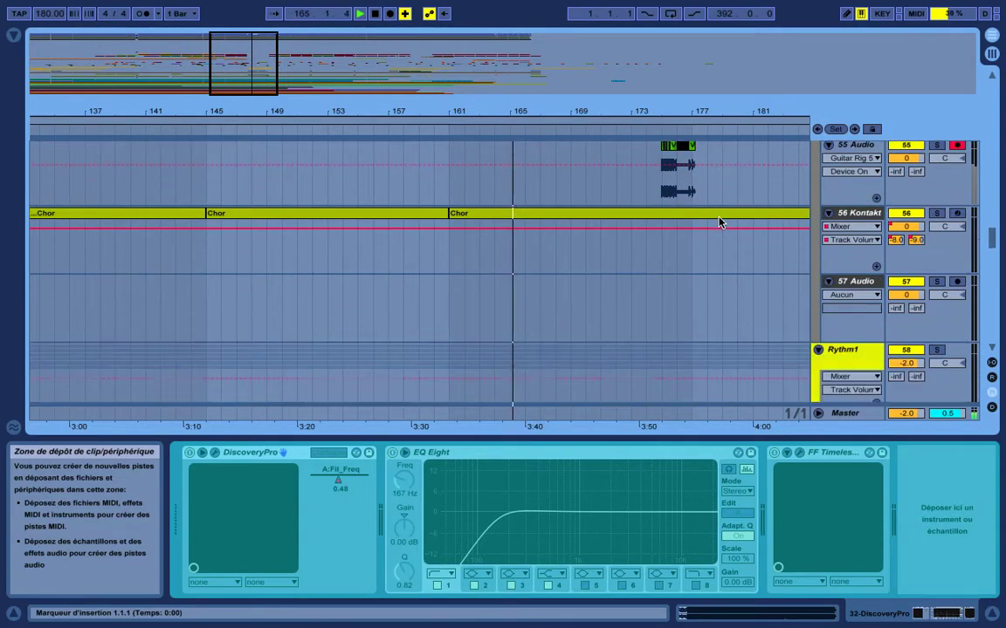
scroll(718, 223, "down", 5)
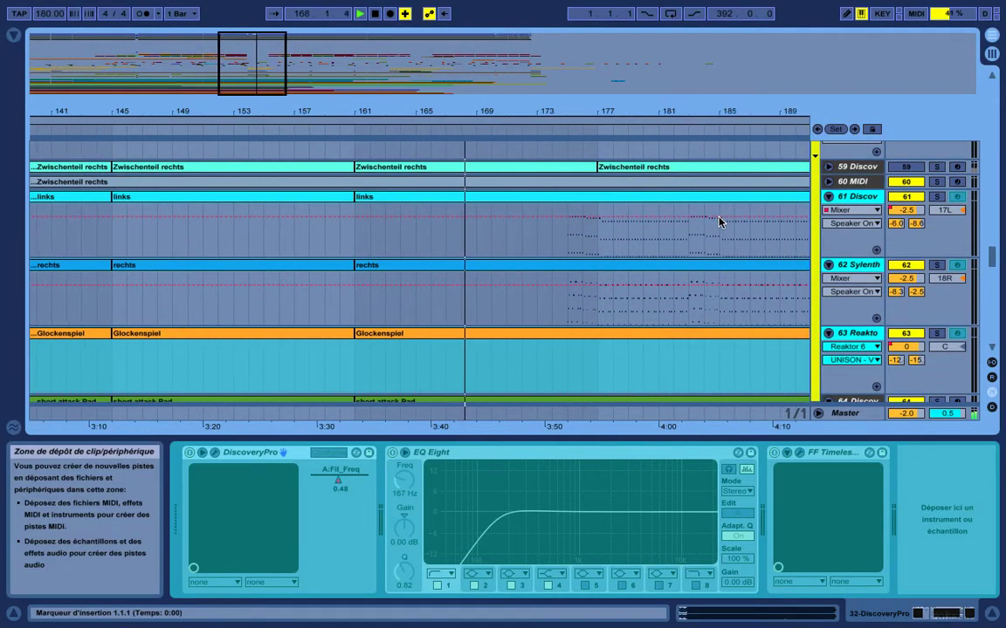
Check the kick track's Kick Roll 2 clip and display the devices of tracks 61 and 62 for the section after bar 177.
scroll(718, 223, "up", 20)
scroll(718, 223, "up", 20)
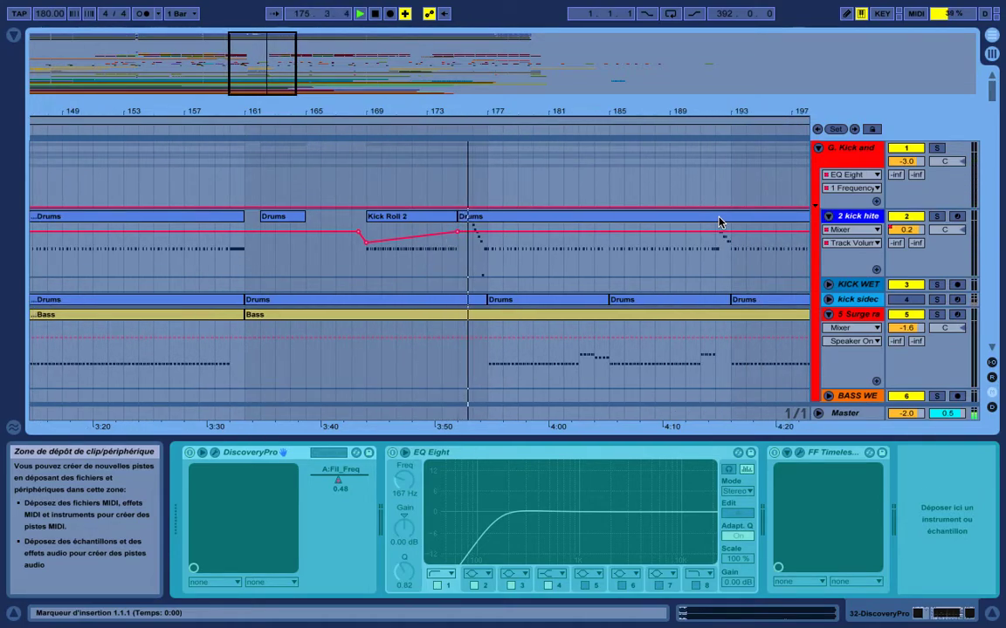
scroll(720, 223, "down", 10)
scroll(720, 223, "down", 8)
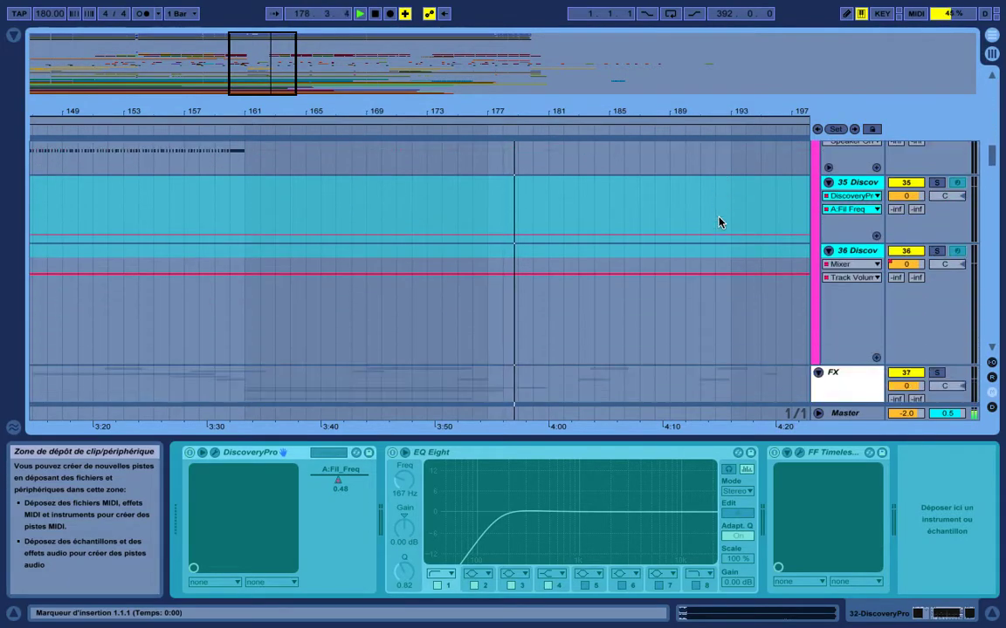
scroll(719, 222, "down", 10)
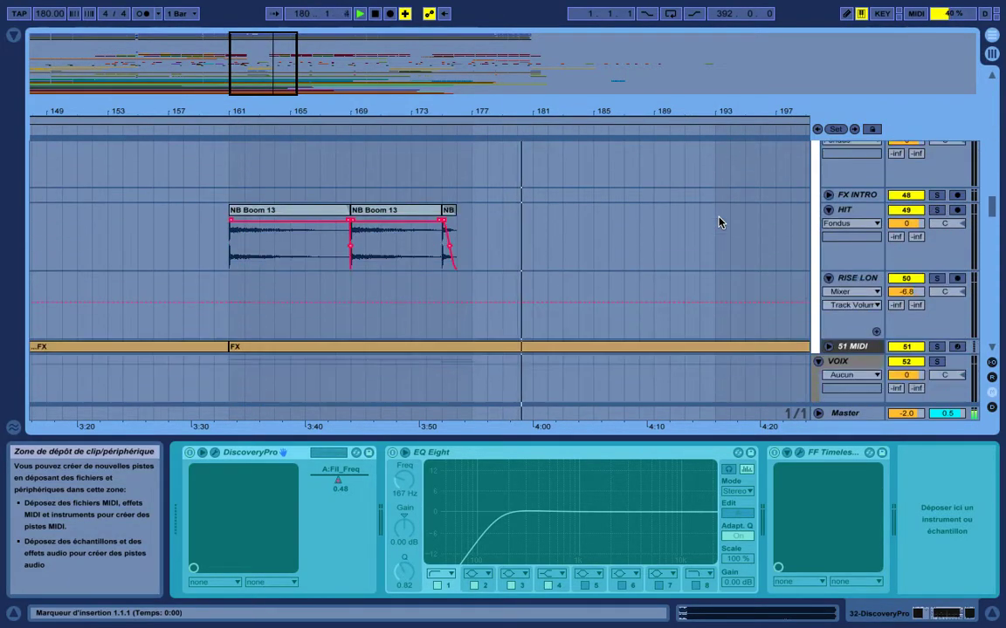
scroll(719, 222, "down", 10)
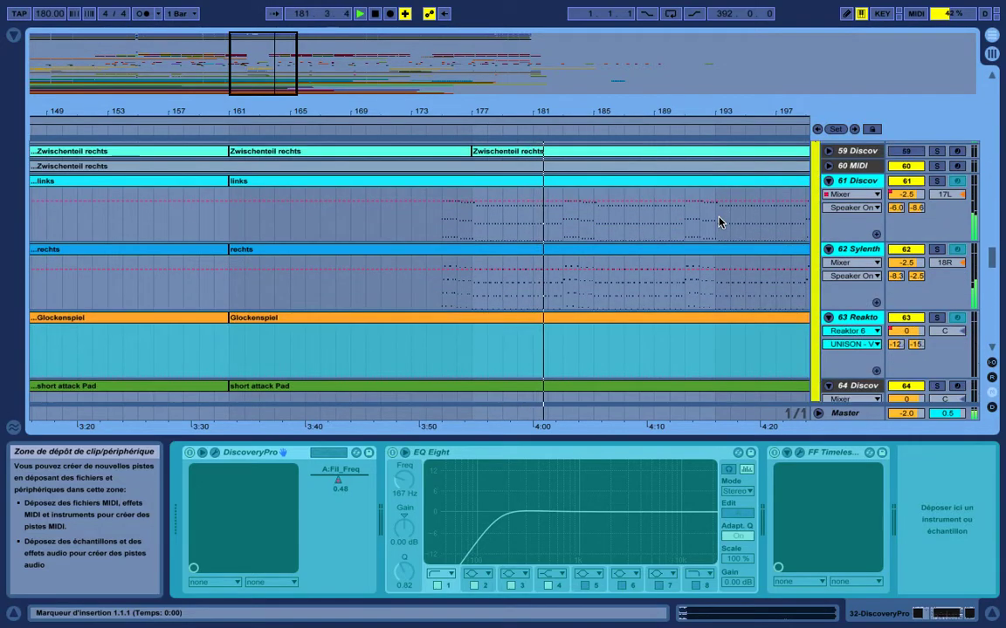
left_click(851, 182)
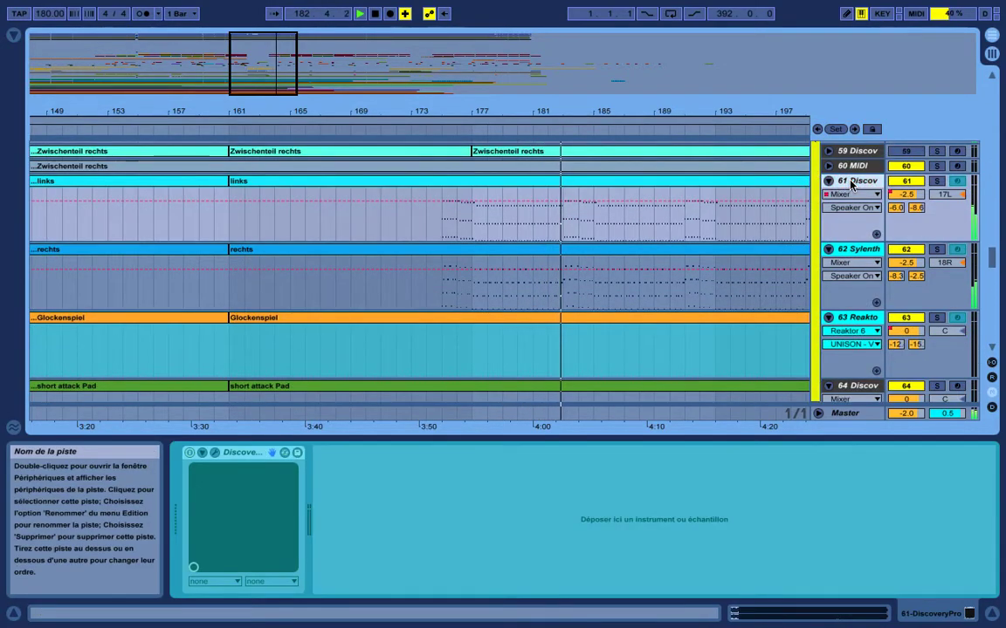
left_click(847, 254)
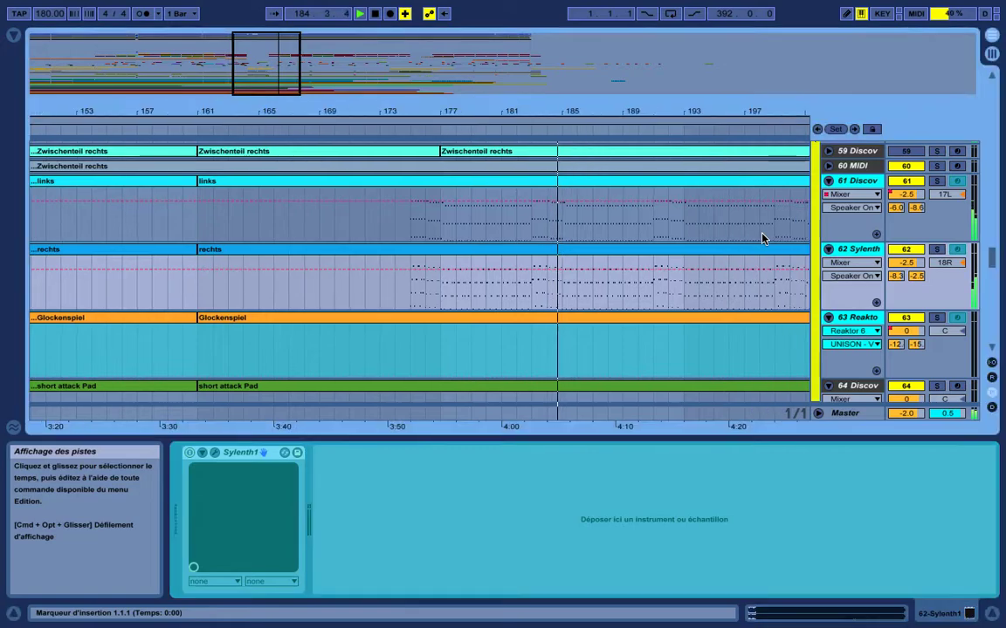
Review the Rythm1, HIT and PSY clips up to bar 213 and display the devices of track 56 Kontakt in the VOIX group.
scroll(761, 238, "up", 1)
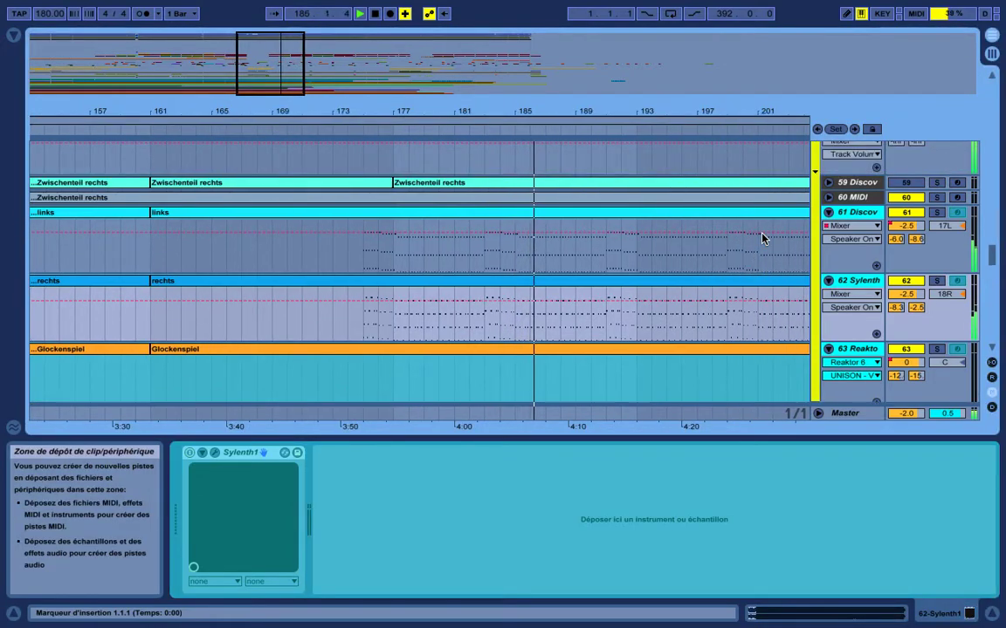
scroll(761, 237, "down", 2)
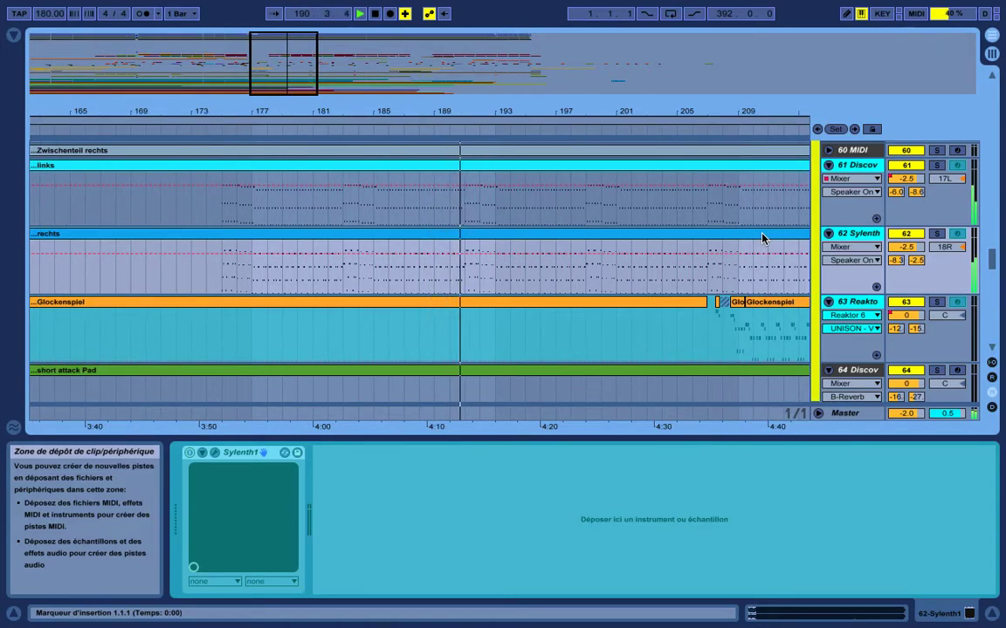
scroll(761, 237, "up", 15)
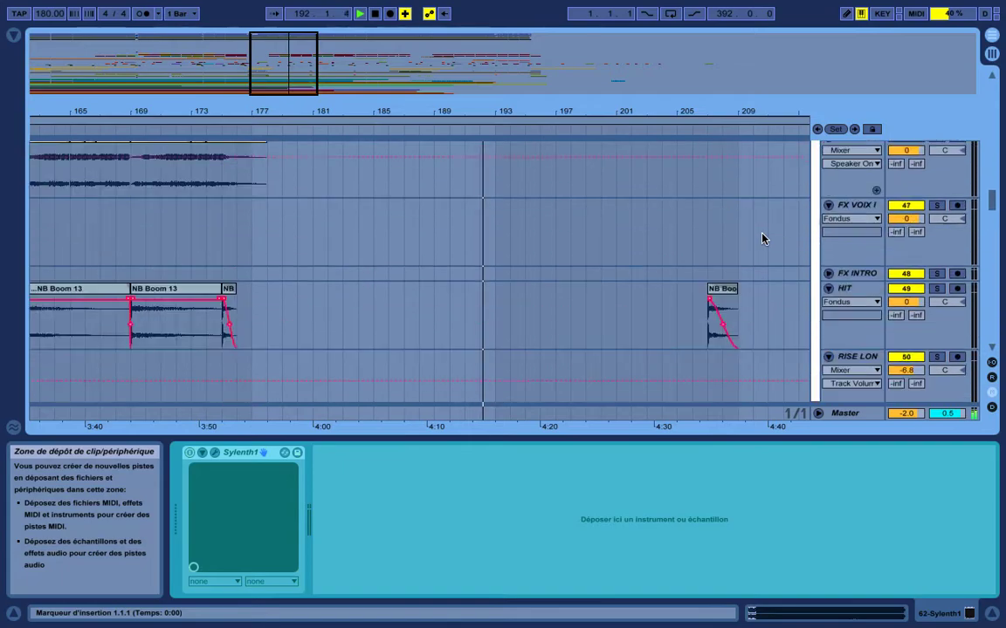
scroll(761, 238, "up", 8)
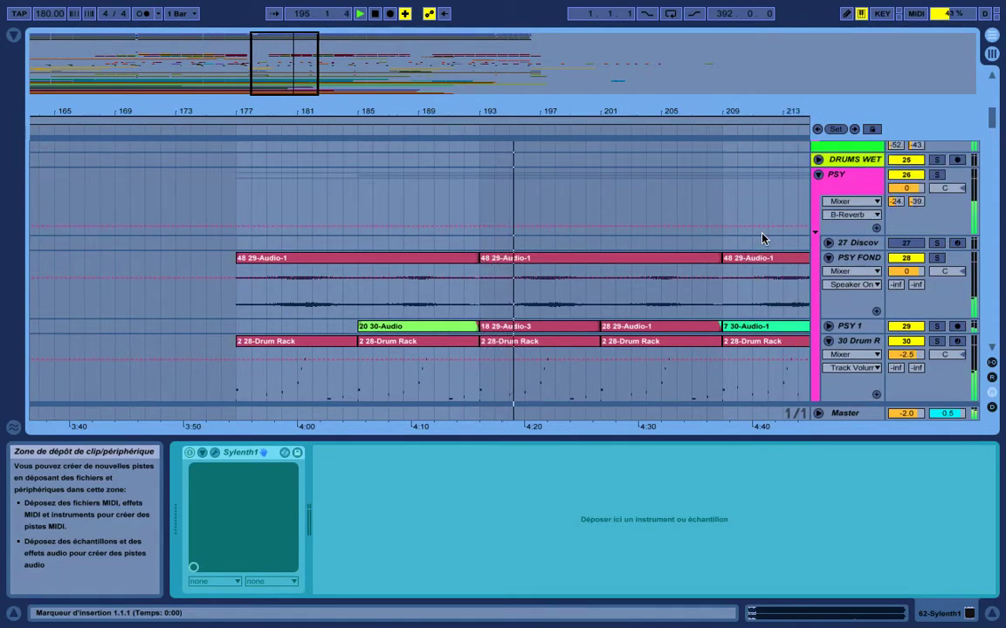
scroll(761, 238, "down", 8)
scroll(761, 237, "down", 15)
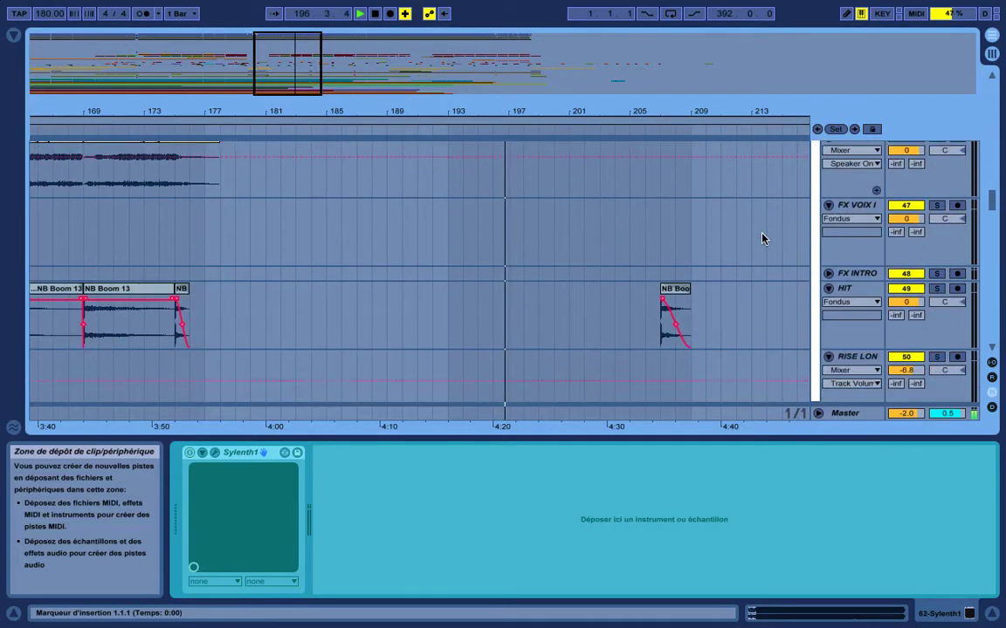
scroll(762, 238, "up", 3)
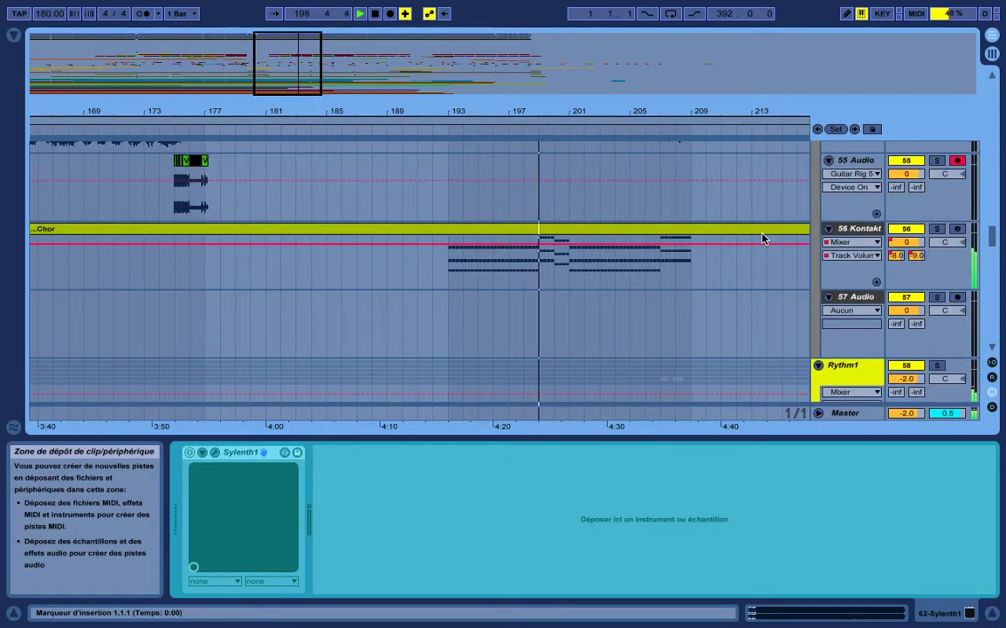
left_click(861, 229)
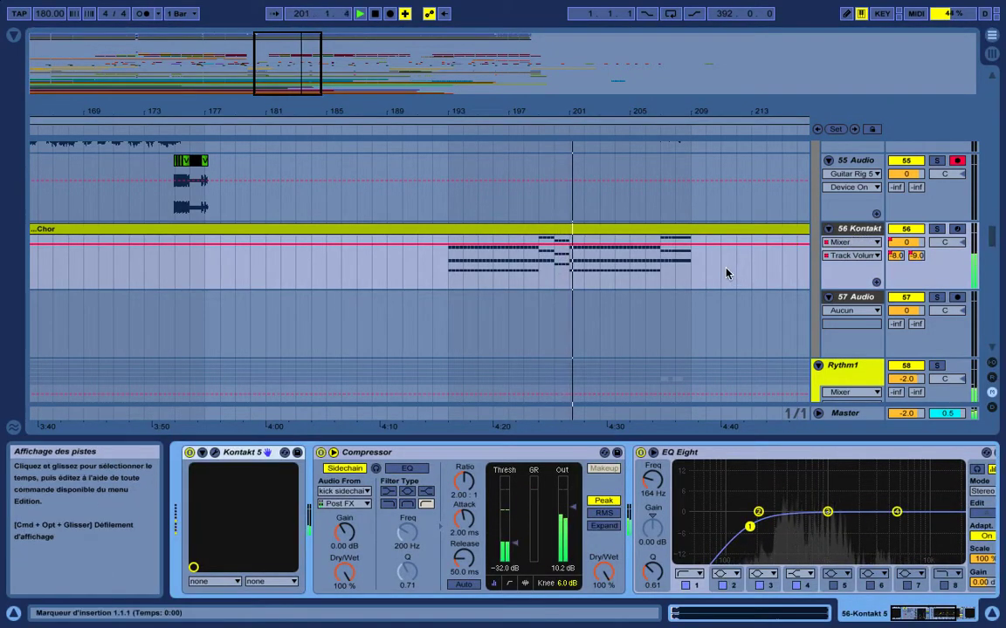
Review the VOIX, FX and PSY tracks around bar 205, ending at the kick and bass tracks.
scroll(726, 273, "up", 5)
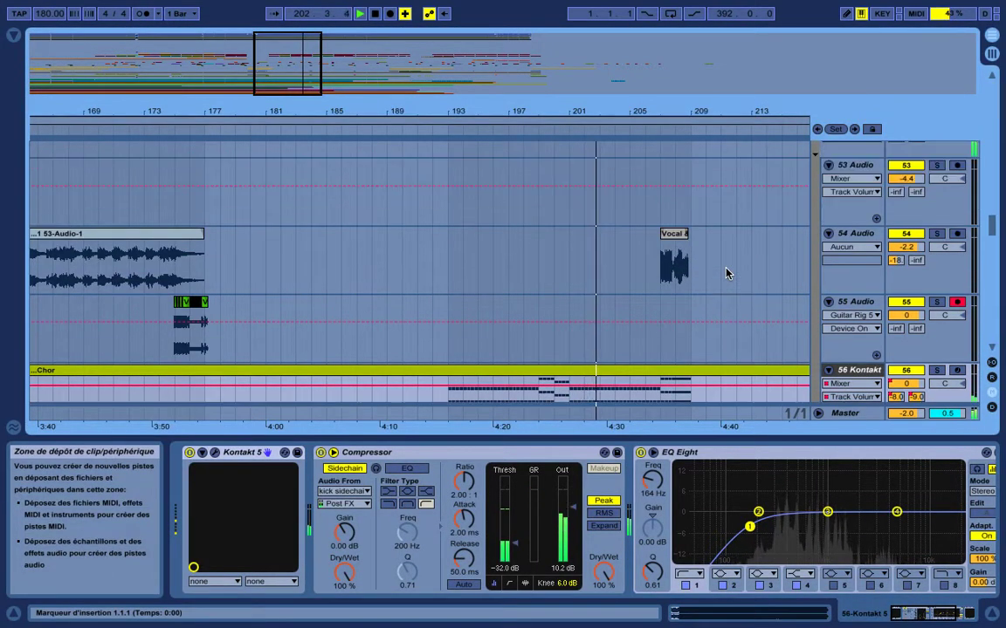
scroll(725, 274, "up", 12)
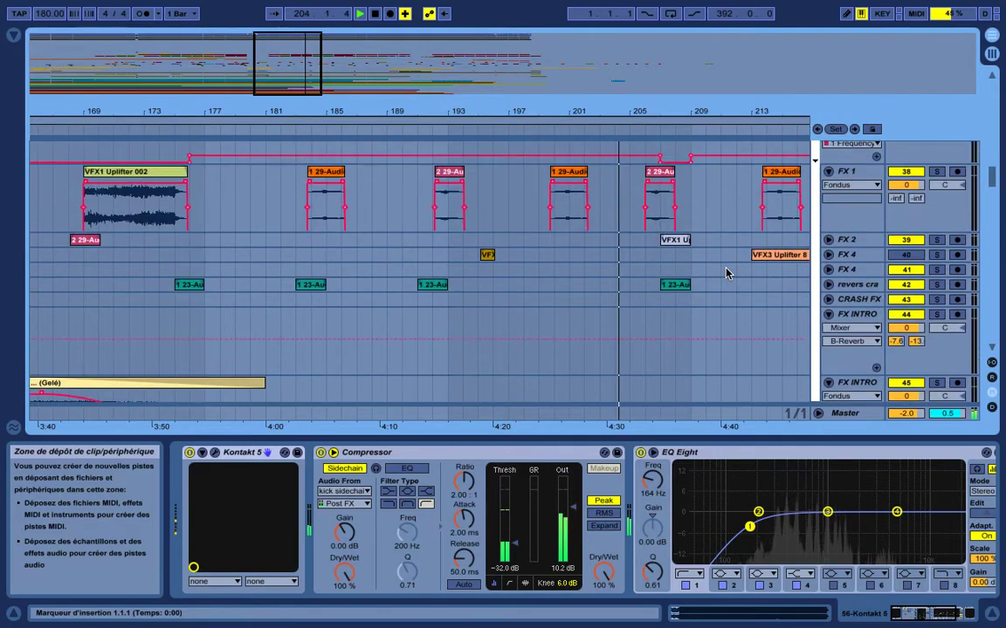
scroll(725, 273, "up", 20)
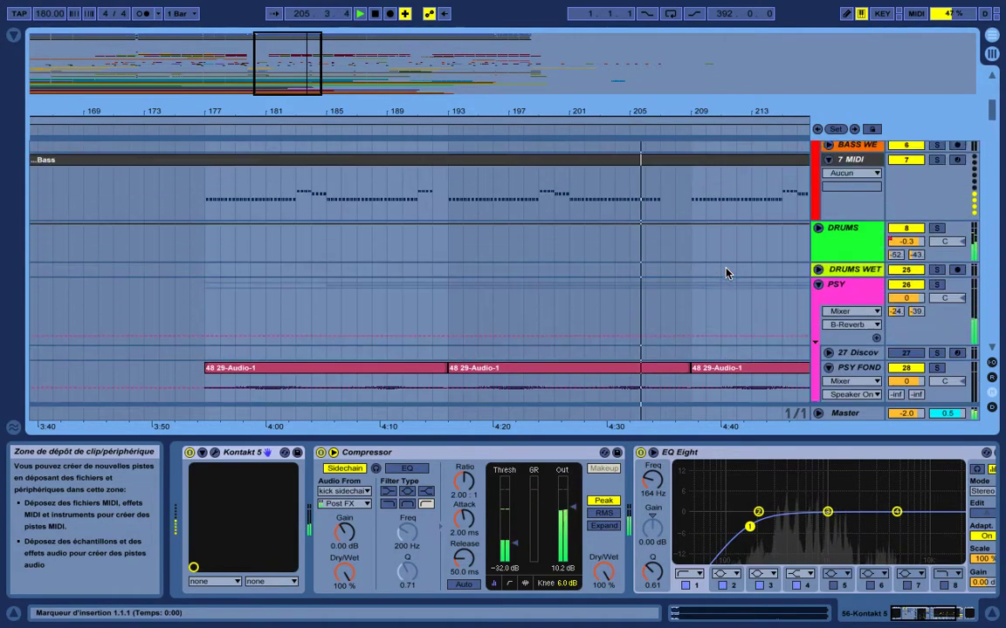
scroll(726, 273, "up", 6)
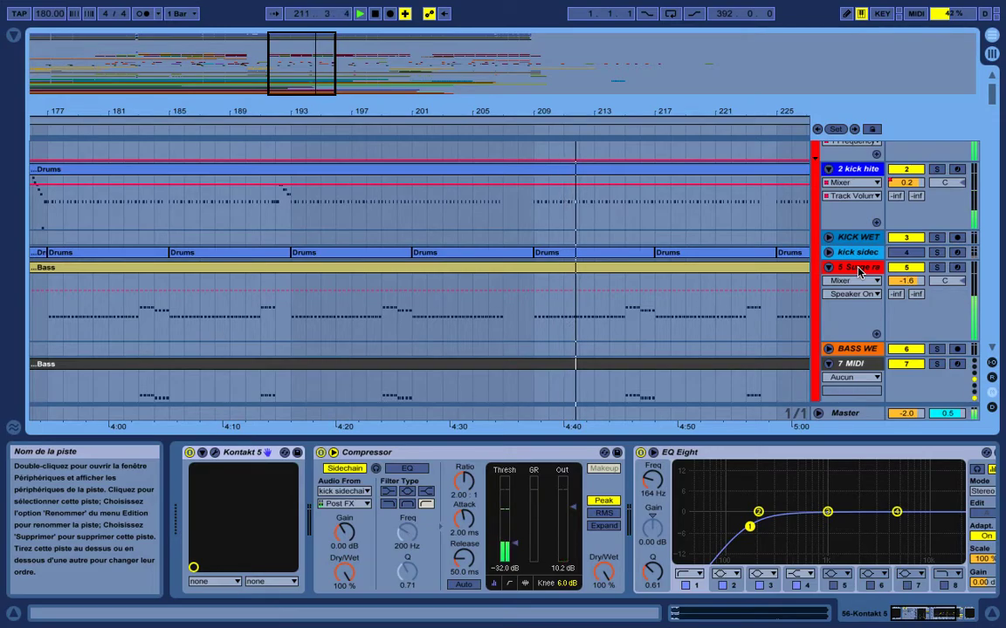
Review the FX and Rythm1 tracks around bar 213 and display the devices of track 63 Reaktor.
scroll(647, 314, "down", 15)
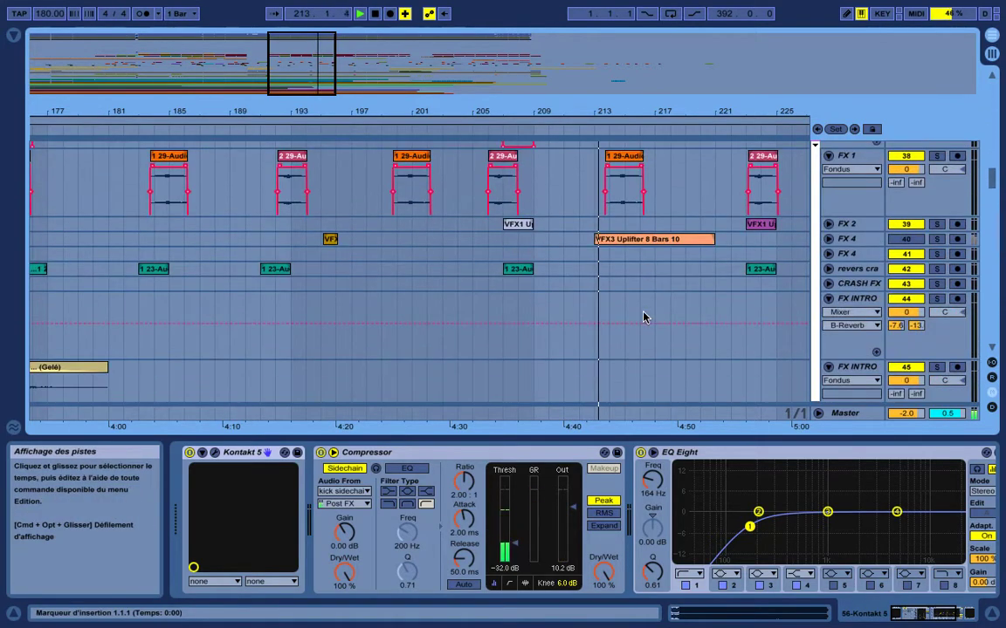
scroll(643, 317, "down", 10)
scroll(644, 317, "up", 3)
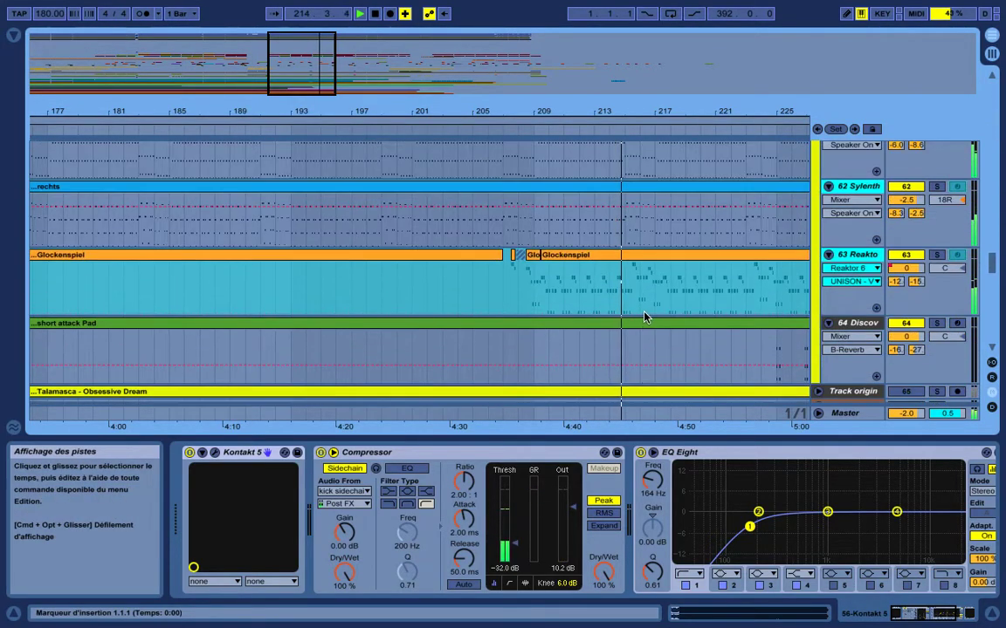
left_click(860, 256)
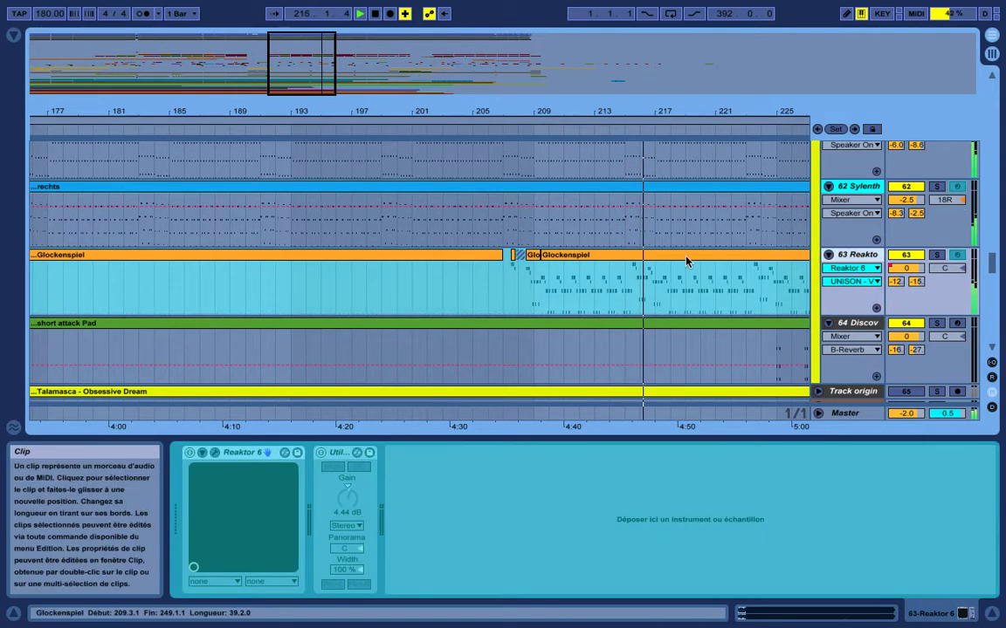
Review the VOIX, HIT and PSY tracks between bars 209 and 225, ending at the kick and bass tracks.
scroll(687, 260, "up", 8)
scroll(687, 261, "up", 15)
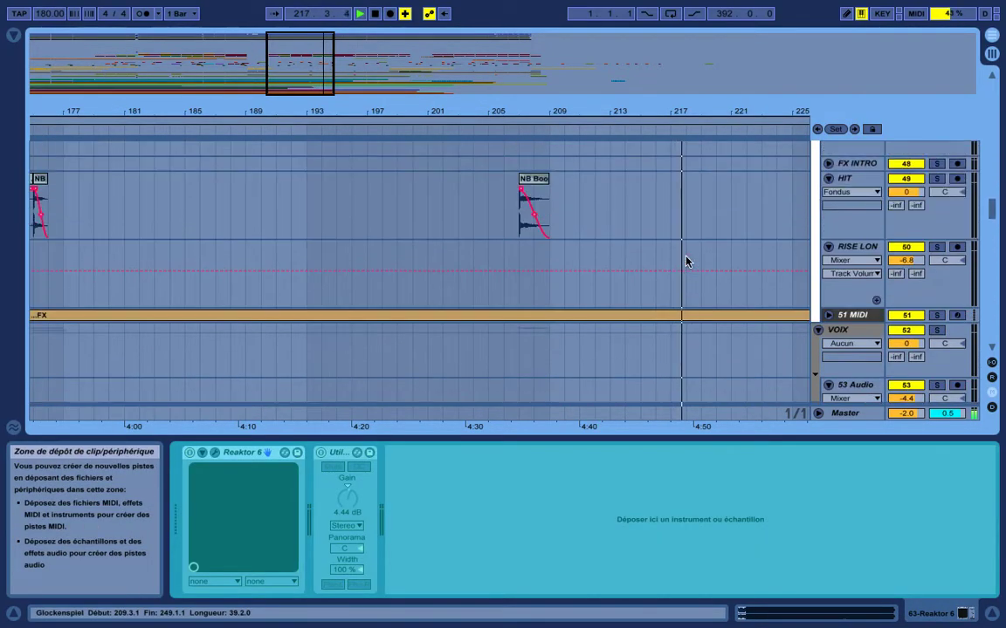
scroll(687, 261, "up", 12)
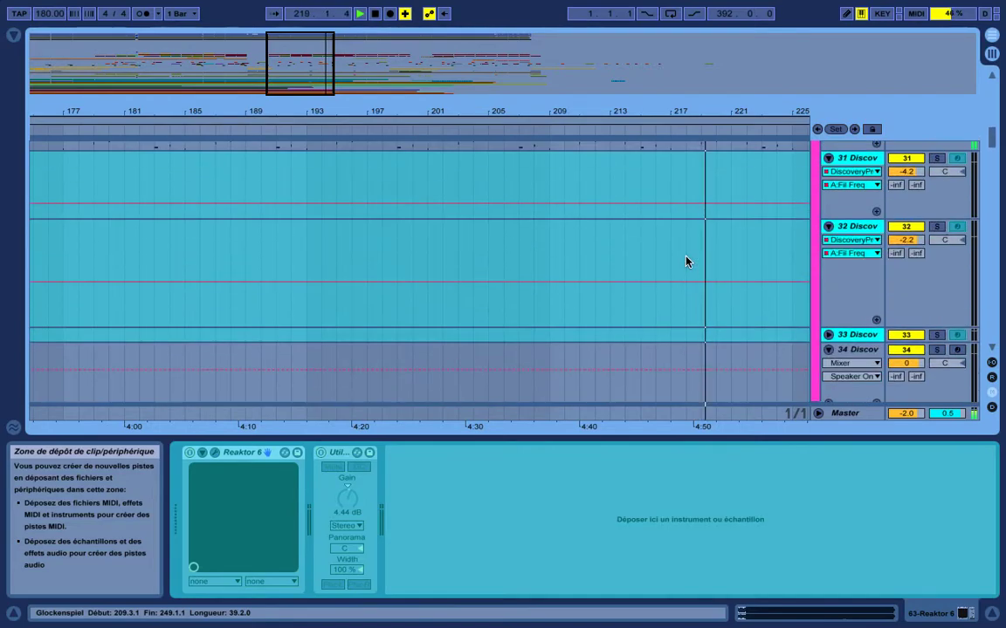
scroll(687, 260, "up", 10)
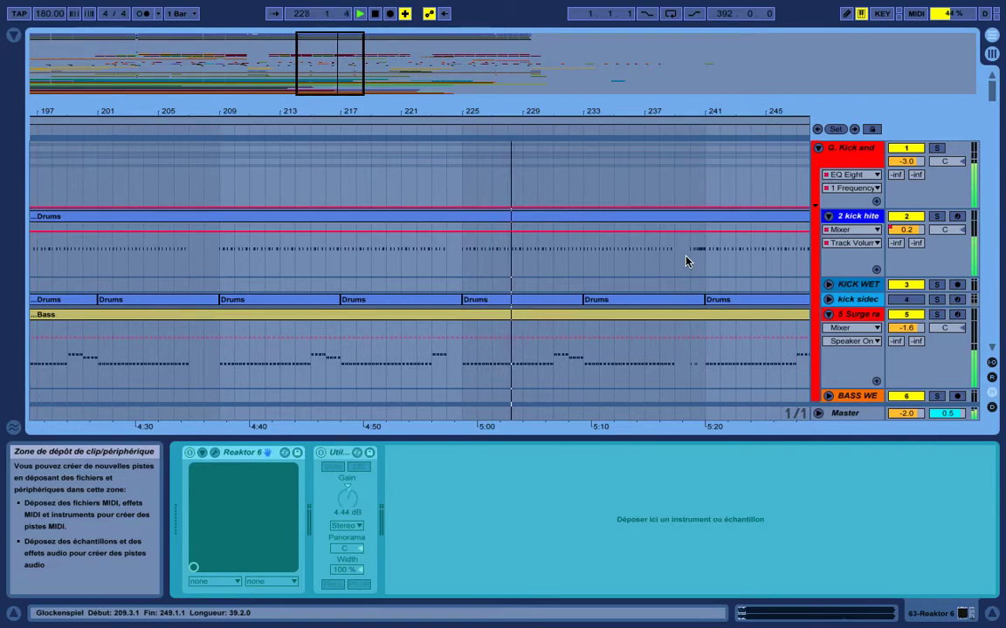
Unfold the PSY 1 track and display the Drum Rack of track 30 with its LS-PFX effect pads.
scroll(686, 260, "down", 10)
scroll(686, 260, "down", 8)
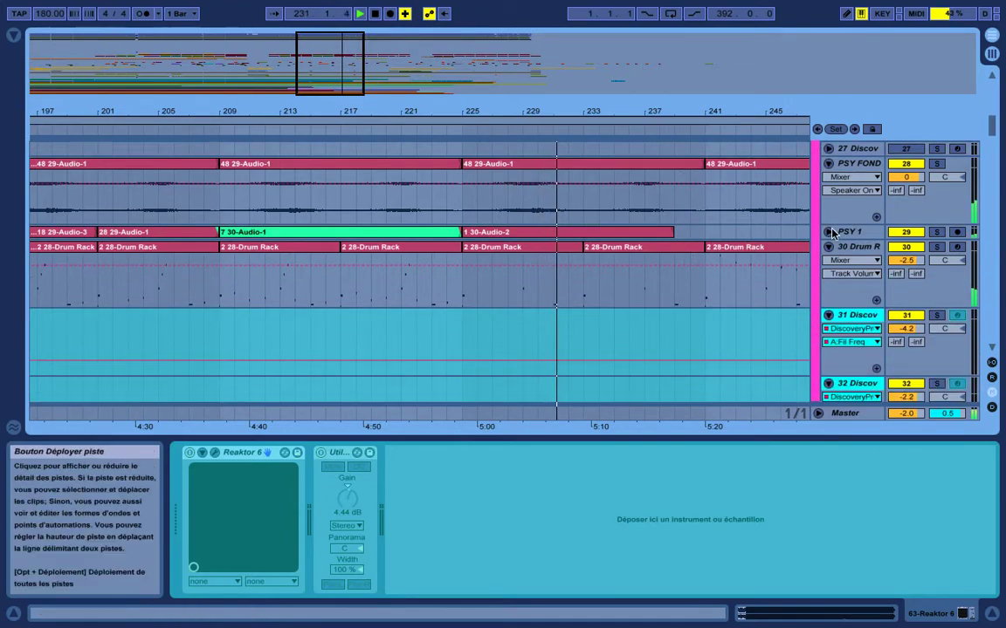
left_click(830, 232)
scroll(834, 298, "down", 4)
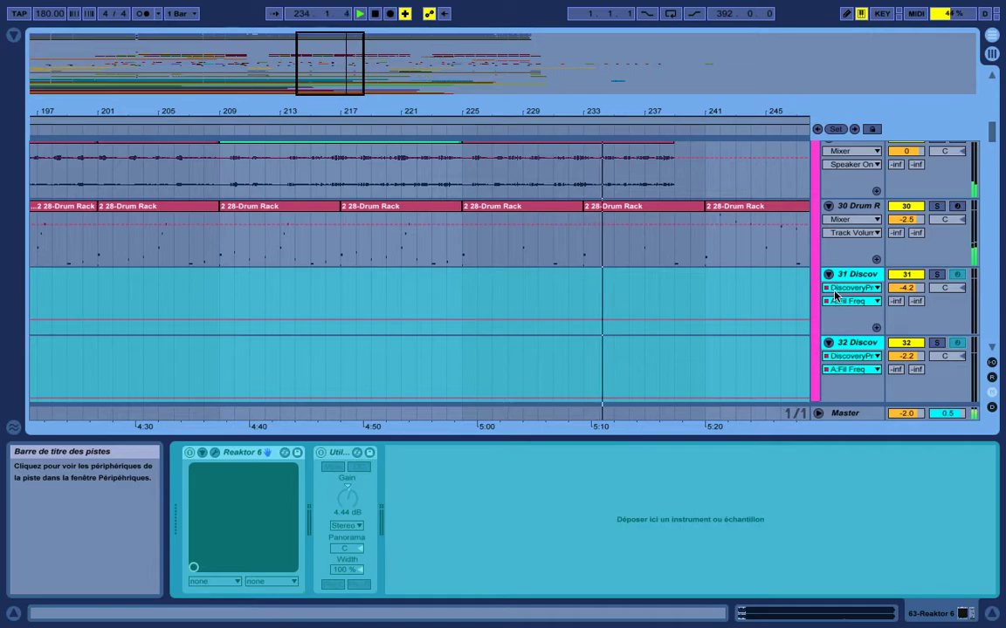
left_click(832, 222)
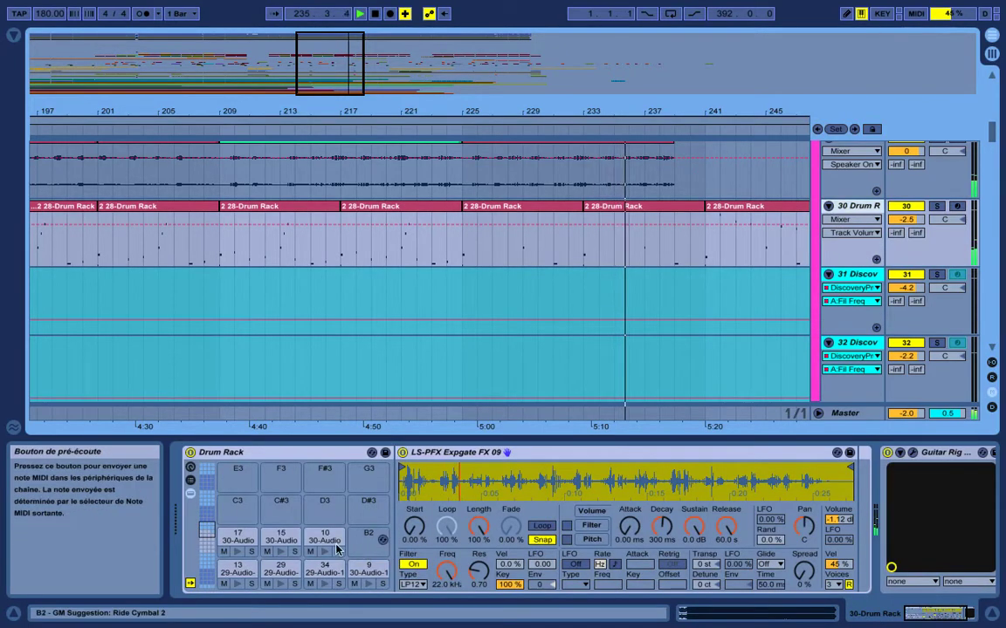
left_click(206, 548)
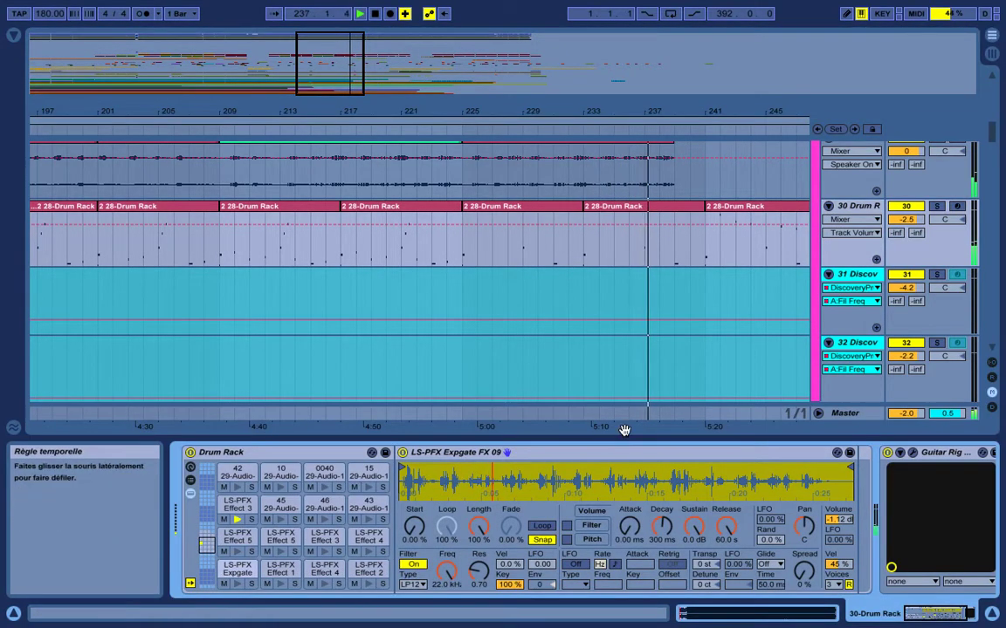
Examine the Discovery tracks 31 to 35 around bar 239, returning to the kick and bass tracks.
scroll(727, 347, "down", 4)
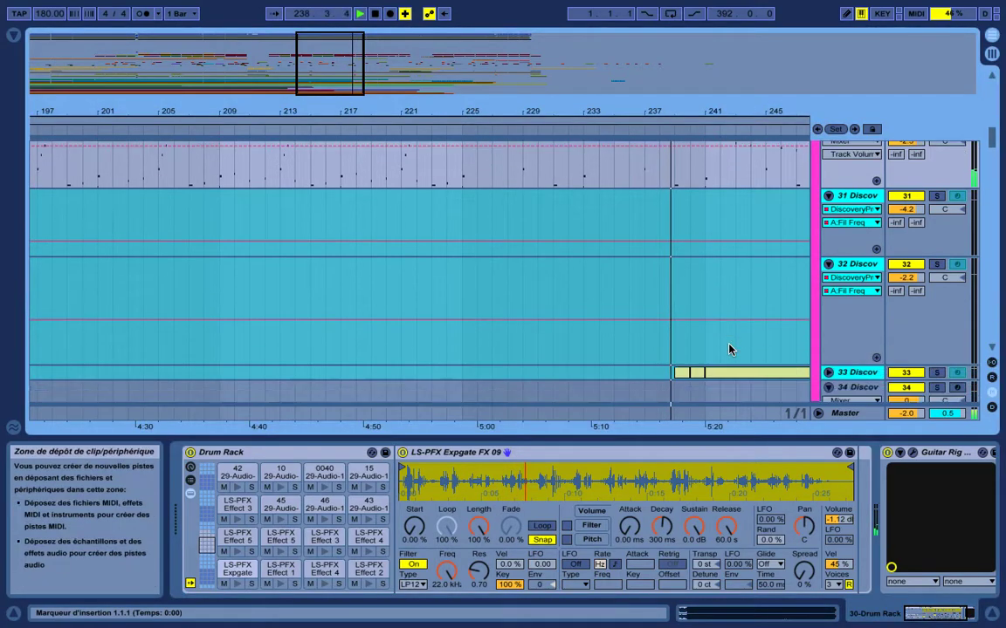
scroll(729, 349, "down", 2)
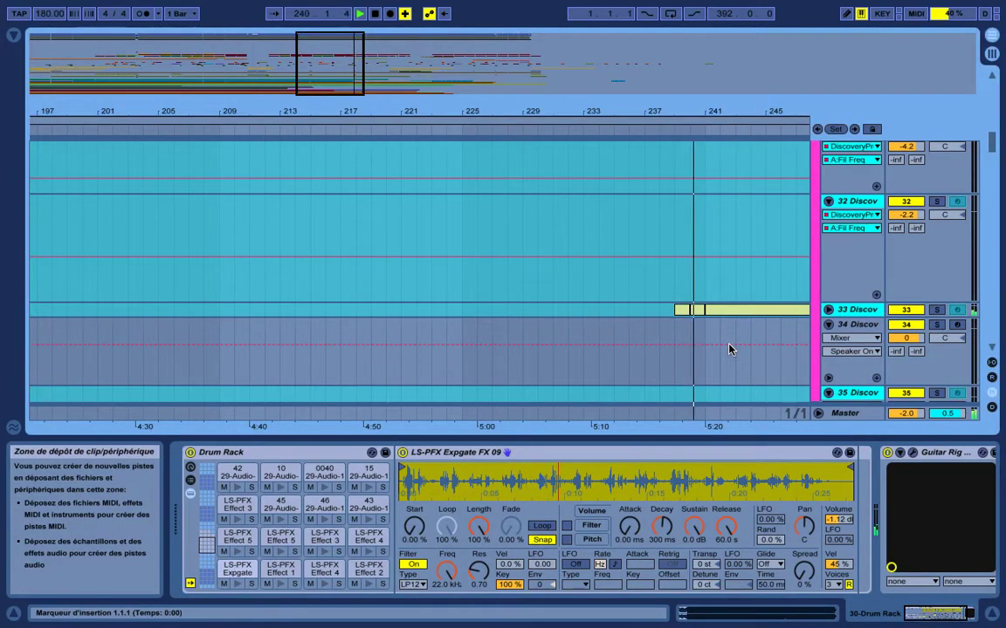
scroll(729, 349, "down", 6)
scroll(729, 349, "up", 6)
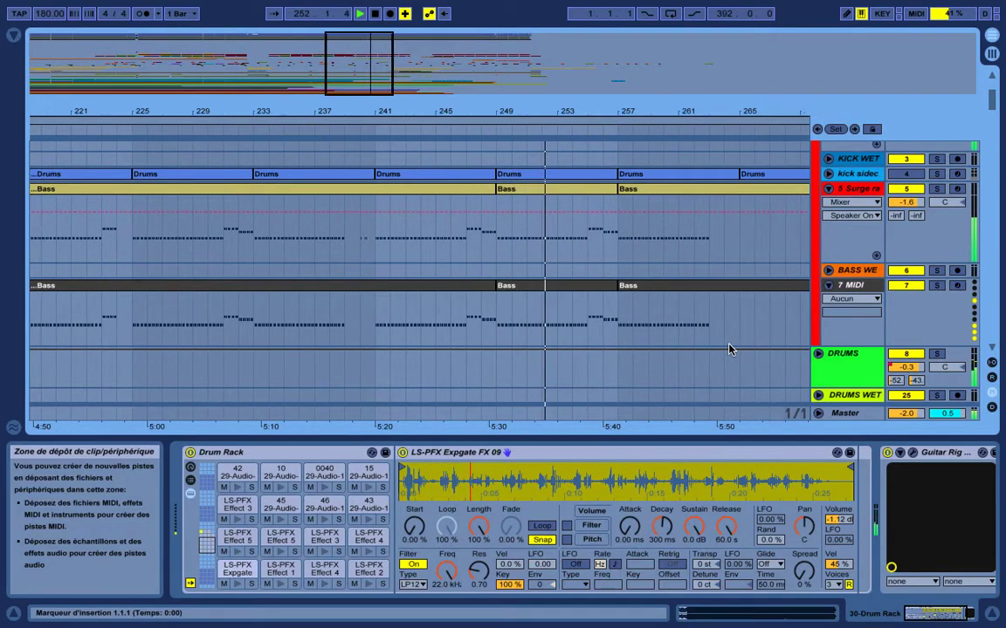
Unfold track 33 in the PSY group and show its DiscoveryPro A:Fil Freq automation.
scroll(729, 349, "down", 12)
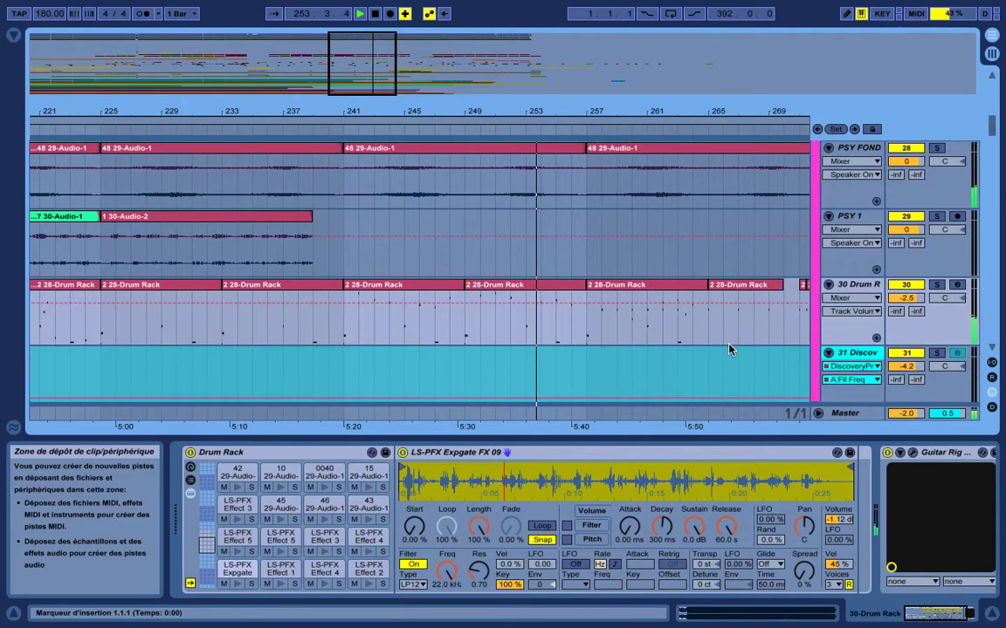
scroll(729, 349, "down", 10)
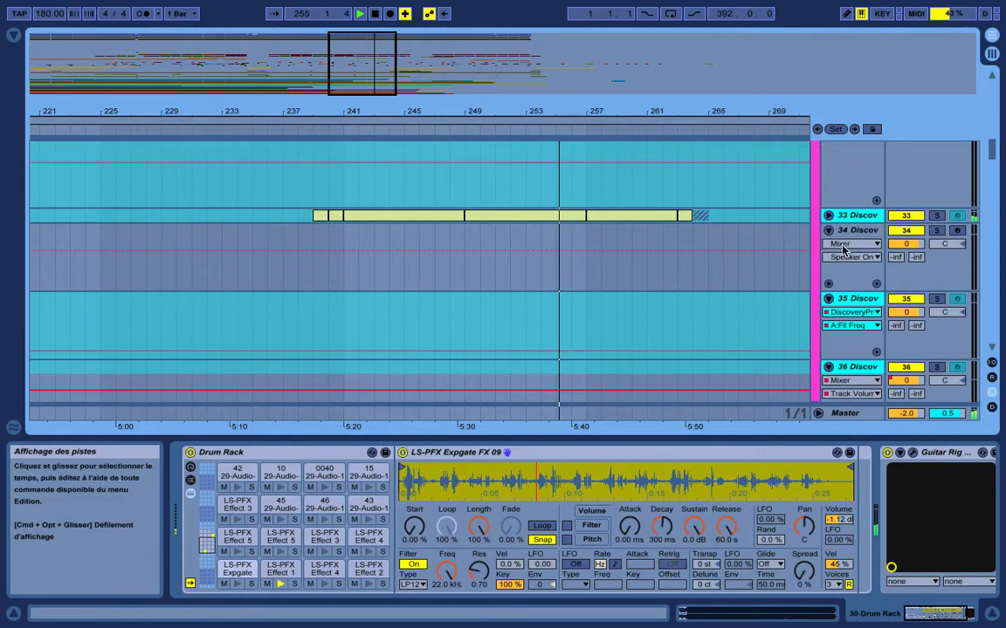
left_click(828, 215)
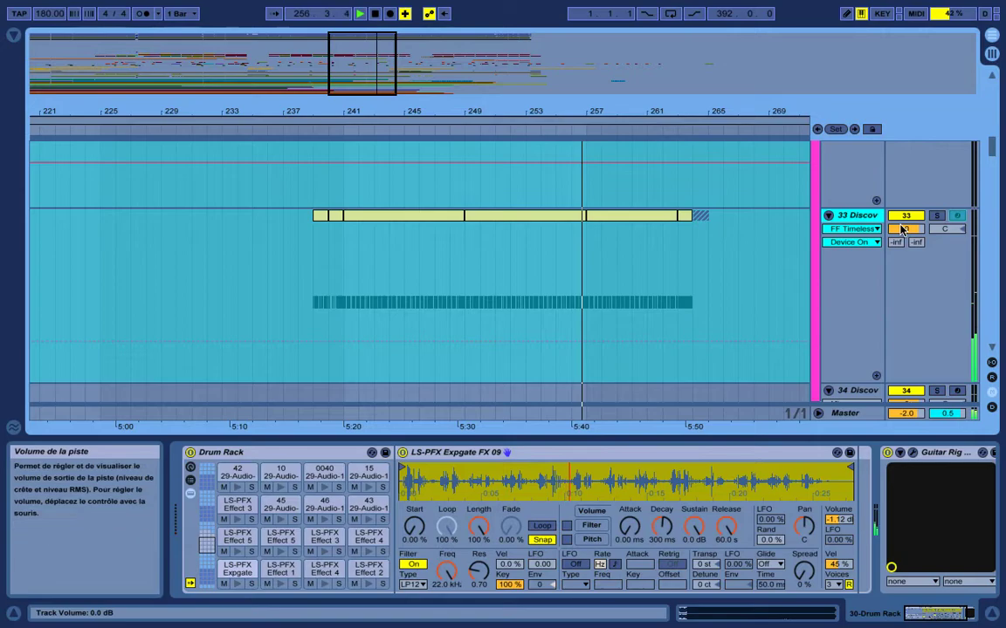
left_click(873, 228)
left_click(879, 245)
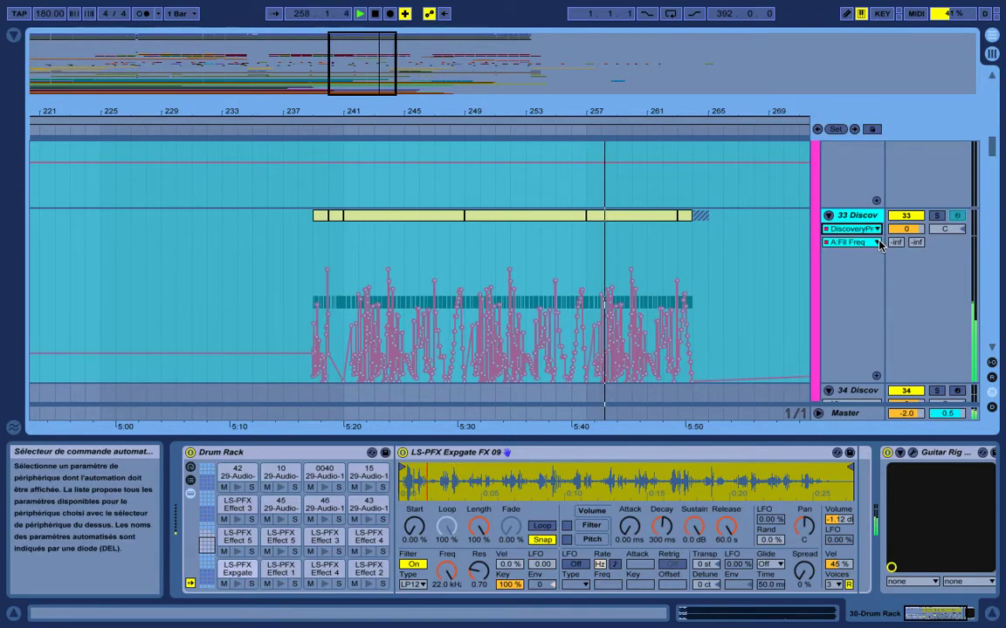
Review the Drum Rack clips and the FX INTRO (Gelé) clip at bar 265, ending at the kick and bass tracks.
scroll(718, 266, "up", 8)
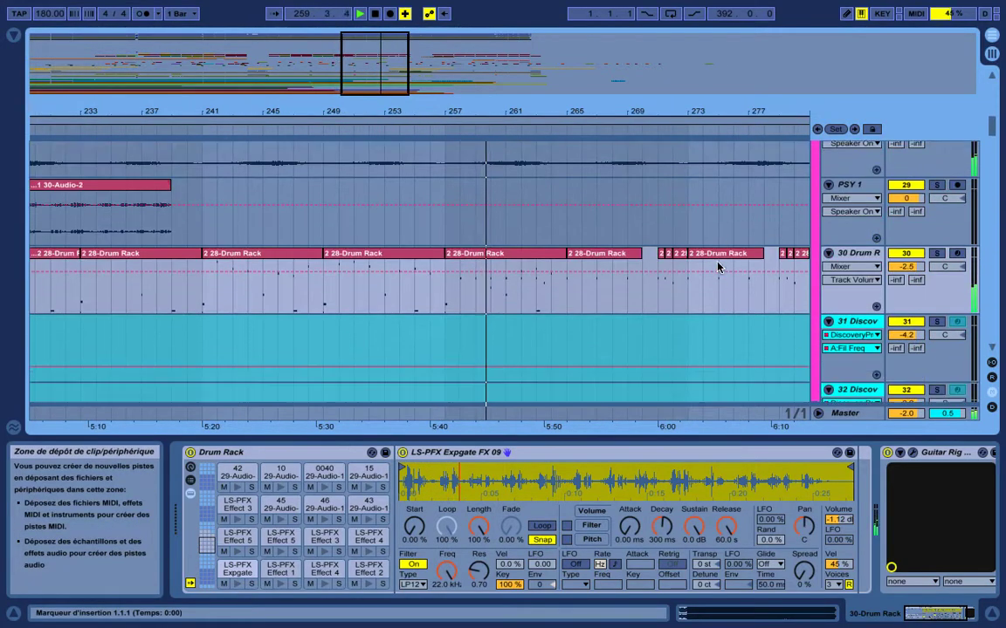
scroll(718, 267, "down", 10)
scroll(718, 266, "down", 5)
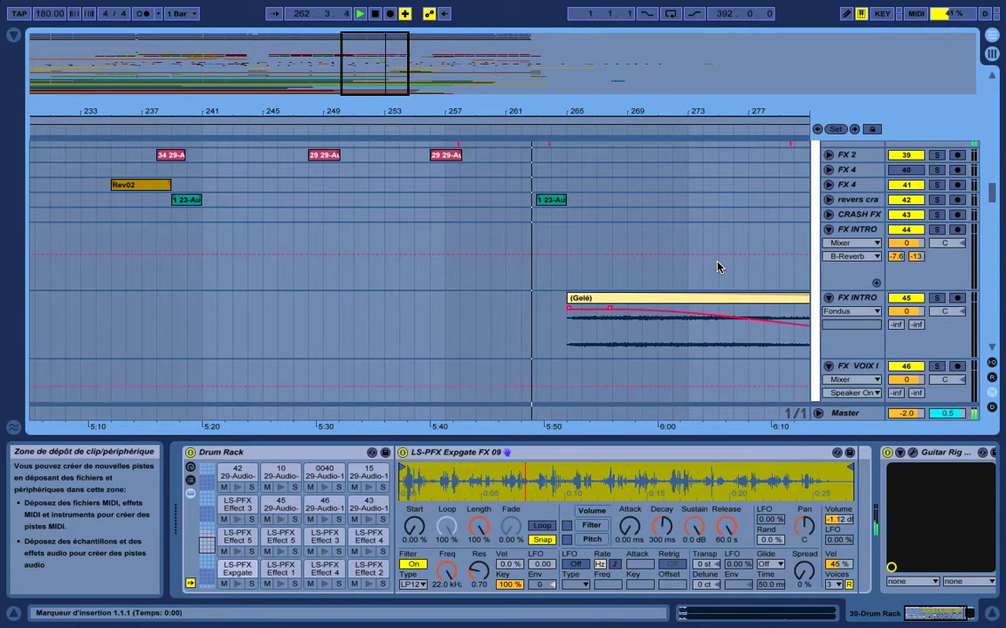
scroll(717, 266, "down", 4)
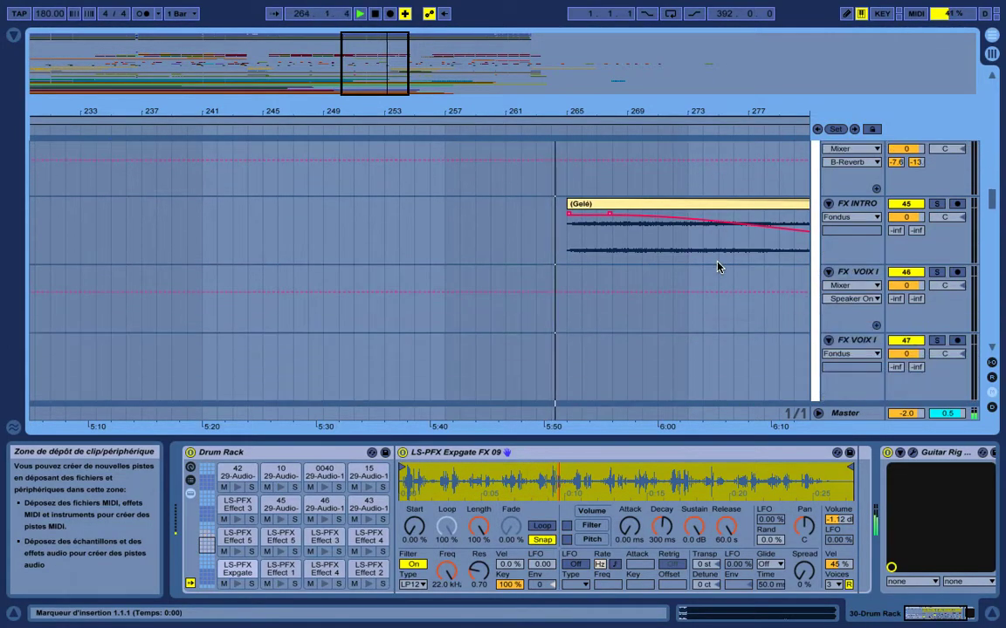
scroll(717, 266, "up", 20)
scroll(717, 266, "up", 3)
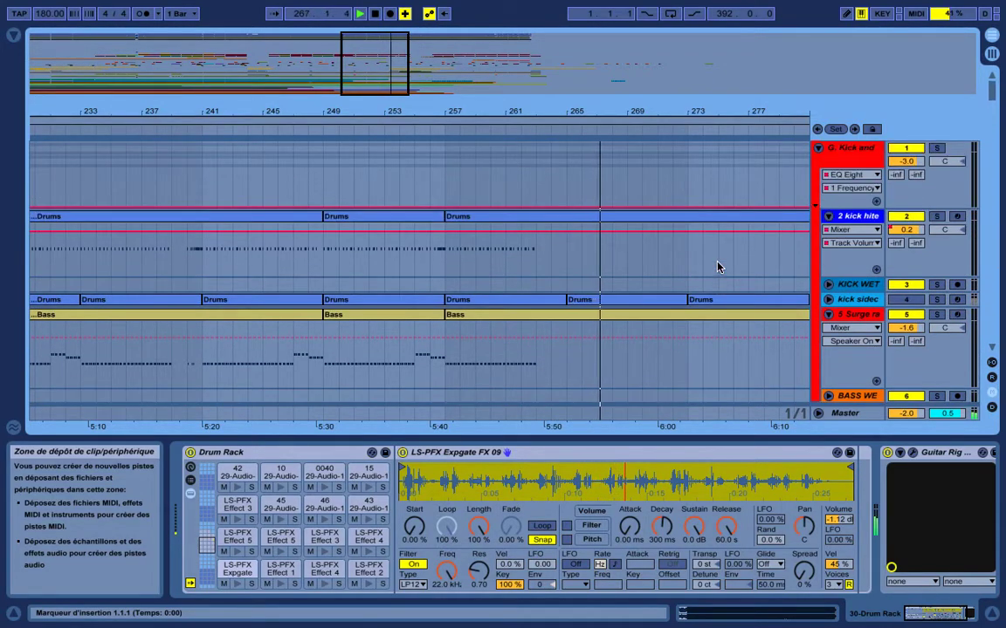
Zoom the timeline out and examine the kick and bass from the break after bar 265 to bar 309.
scroll(718, 266, "right", 5)
scroll(717, 266, "right", 5)
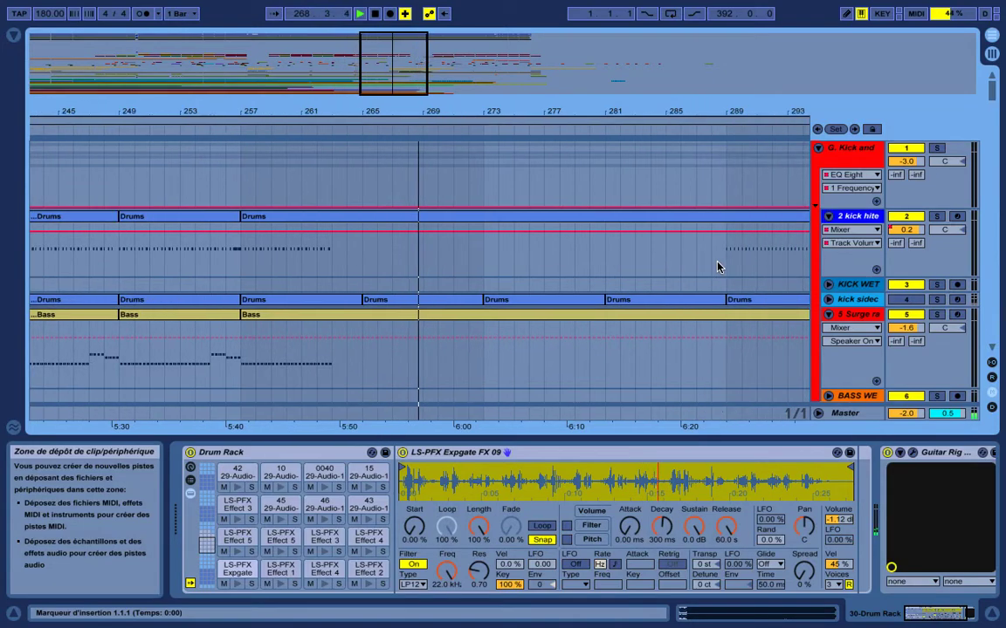
left_click_drag(693, 110, 693, 79)
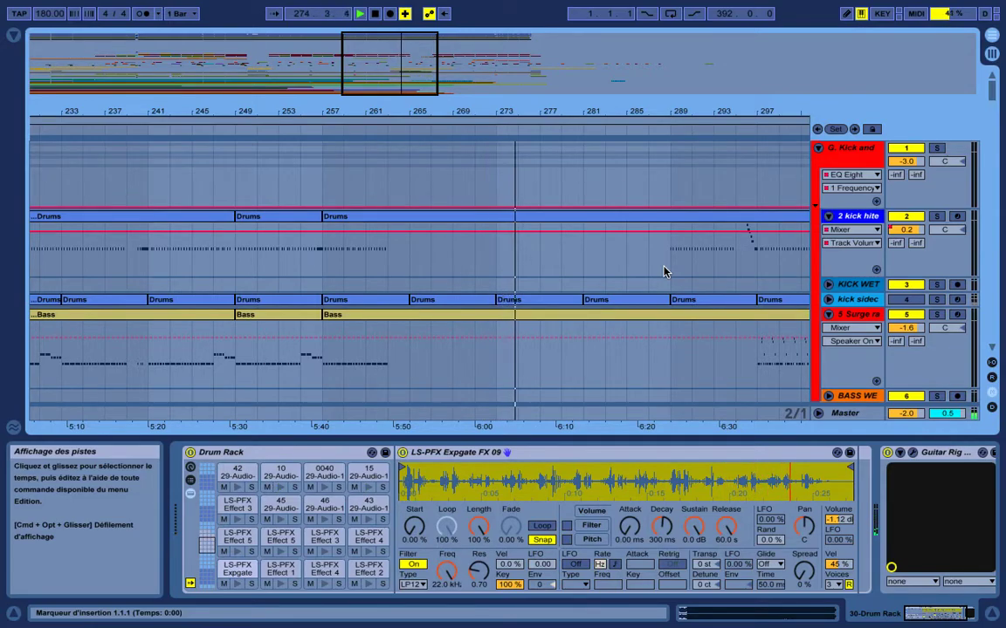
scroll(664, 271, "right", 6)
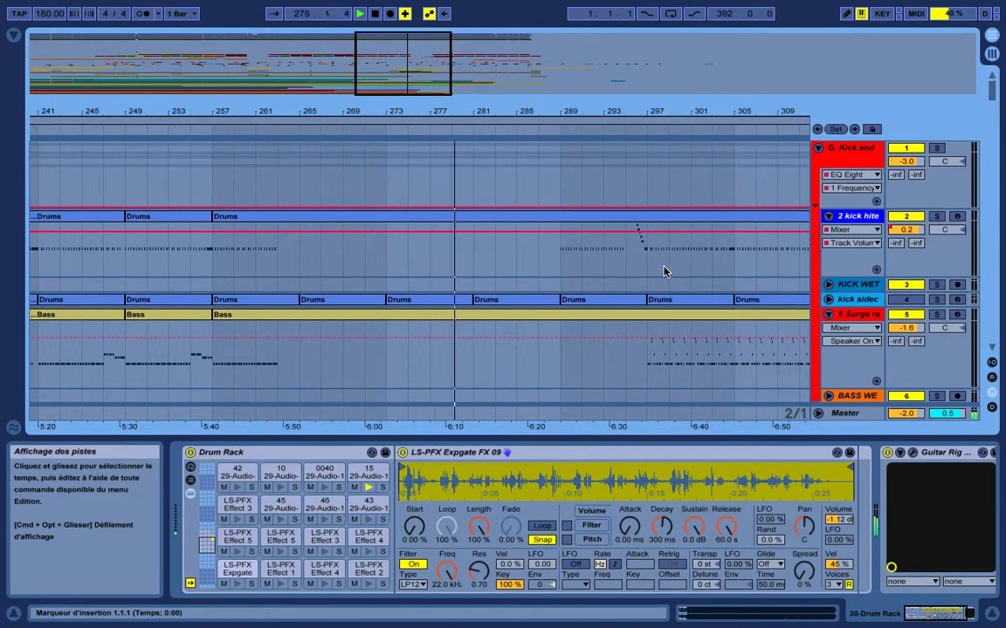
scroll(664, 272, "right", 2)
Review the track groups for bars 281 to 313, from track 31's filter automation down to the Rythm1 tracks 61 and 62.
scroll(663, 271, "down", 4)
scroll(664, 272, "down", 3)
scroll(663, 272, "up", 8)
scroll(663, 272, "down", 6)
scroll(664, 271, "down", 15)
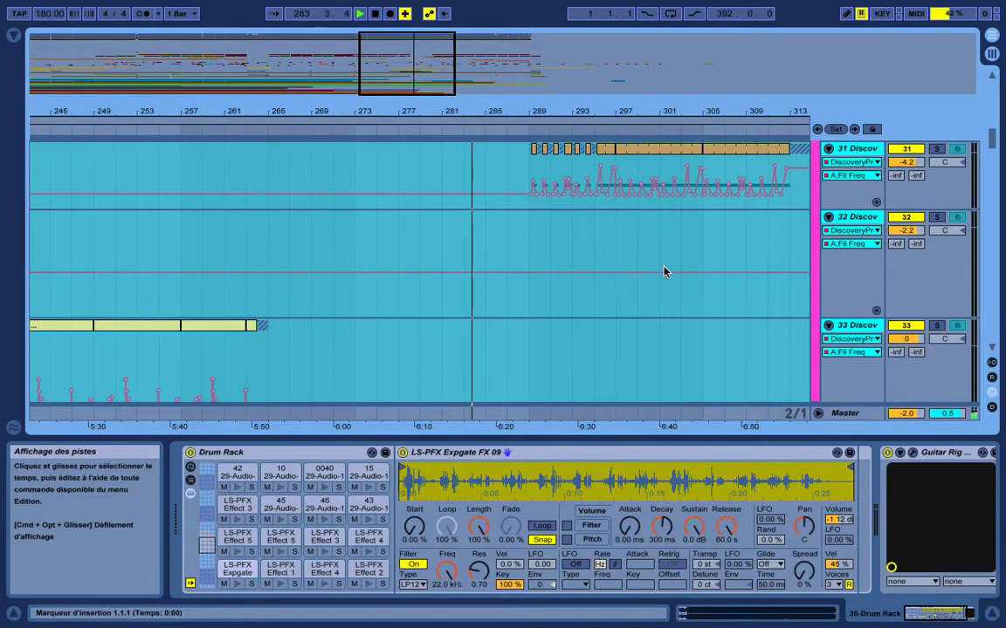
scroll(663, 271, "down", 10)
scroll(663, 272, "down", 12)
scroll(663, 271, "down", 8)
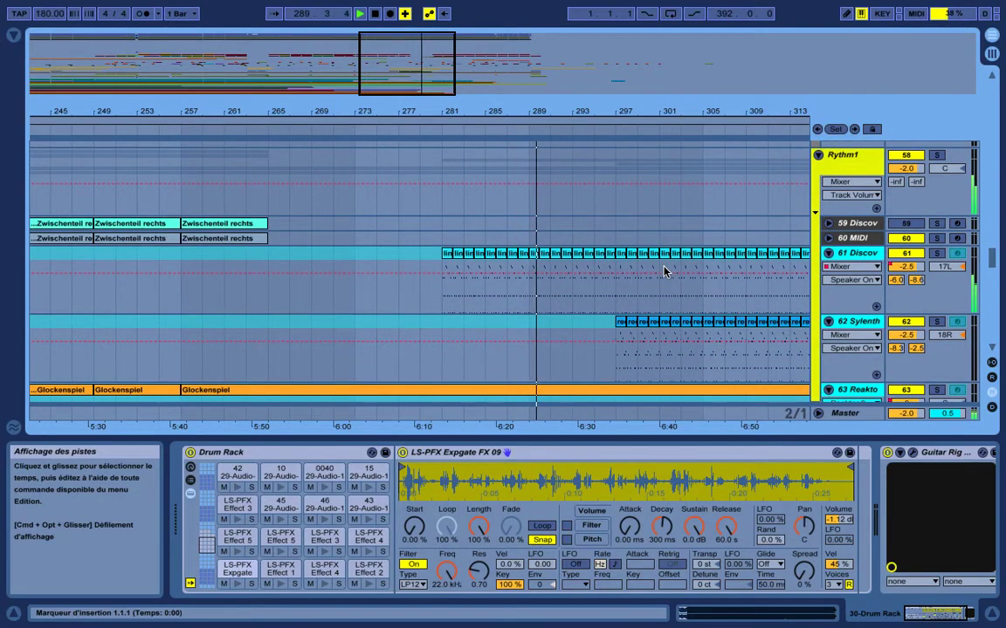
scroll(664, 271, "down", 5)
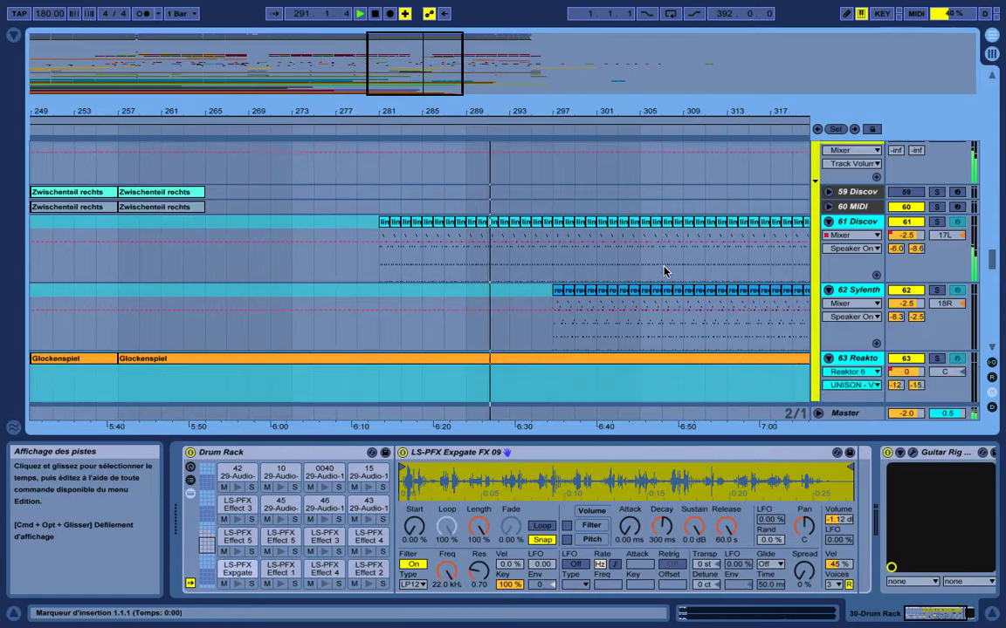
Check the vocal clips on track 55 Audio around bar 293 and the kick and bass entry at bar 297.
scroll(664, 272, "up", 12)
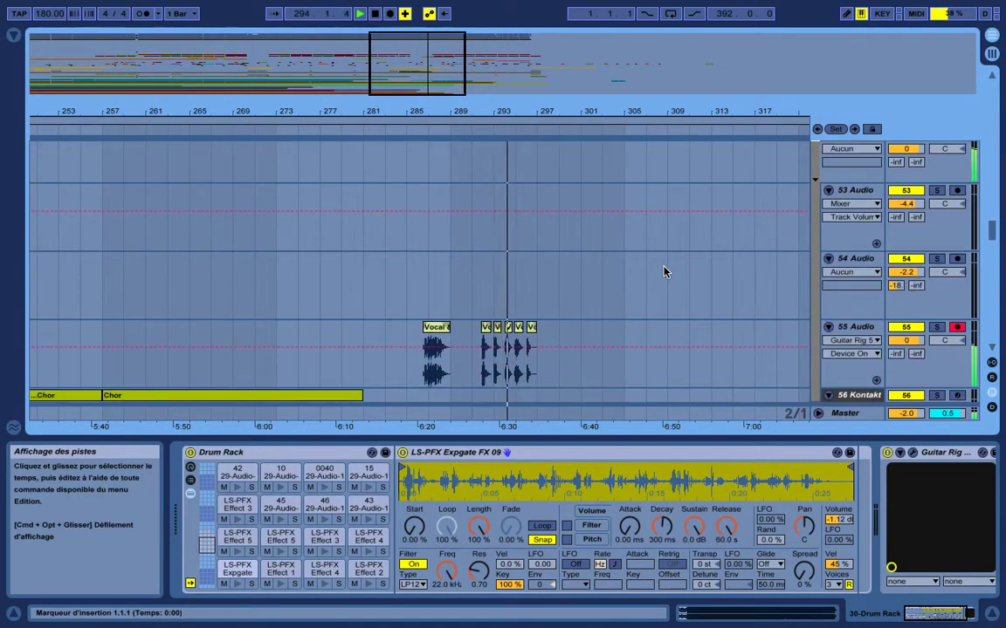
scroll(663, 271, "up", 20)
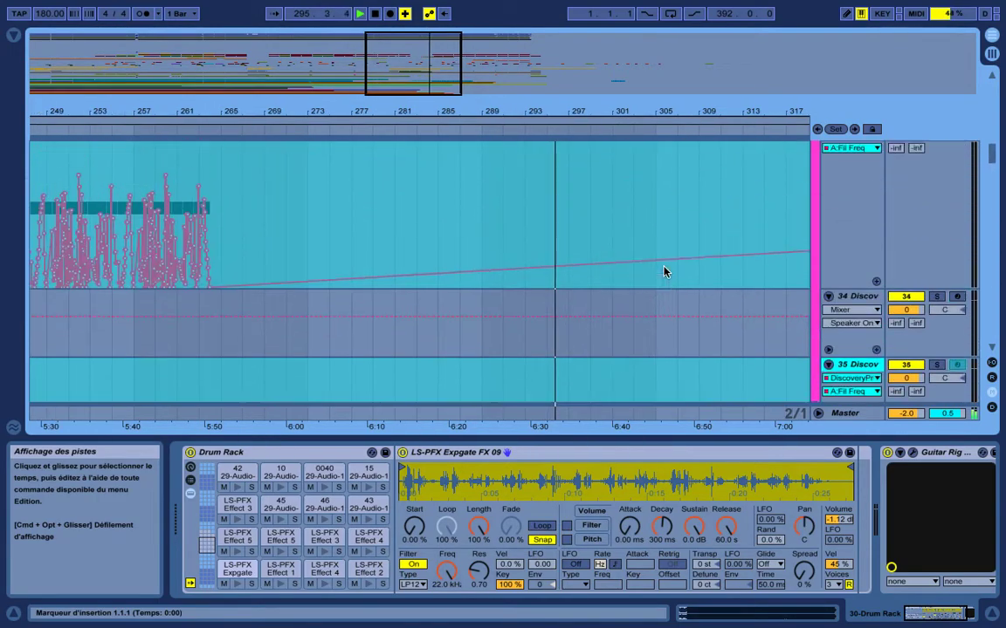
scroll(663, 272, "up", 20)
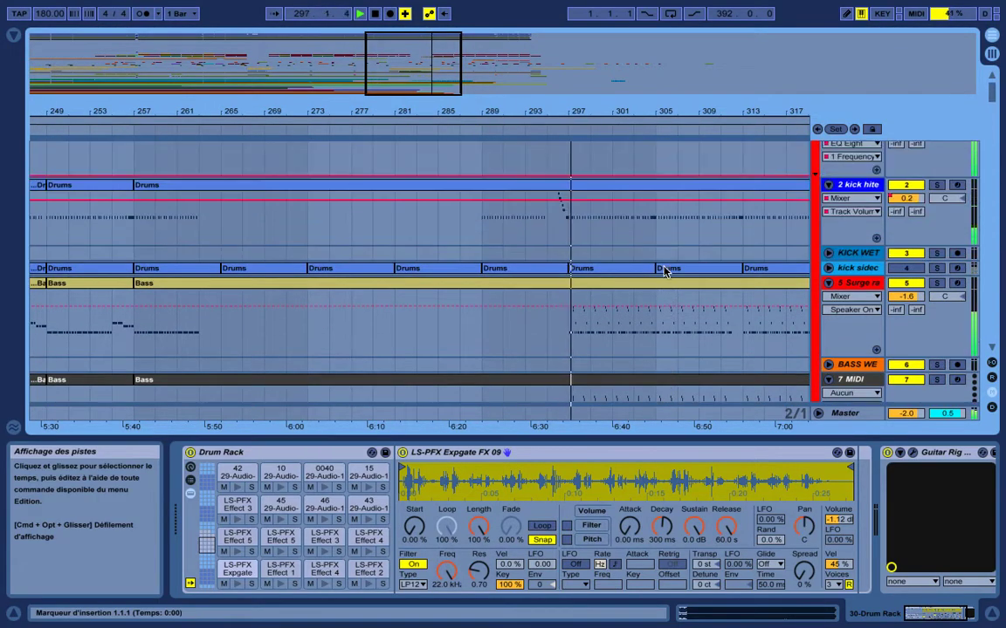
Display the DiscoveryPro device of track 31 in the PSY group.
scroll(663, 271, "down", 20)
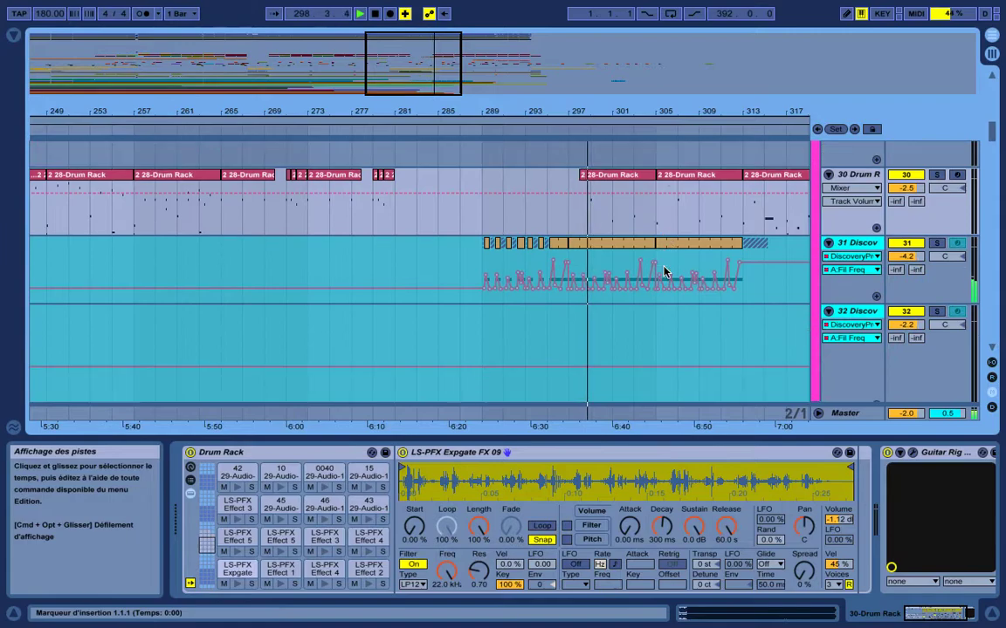
left_click(853, 243)
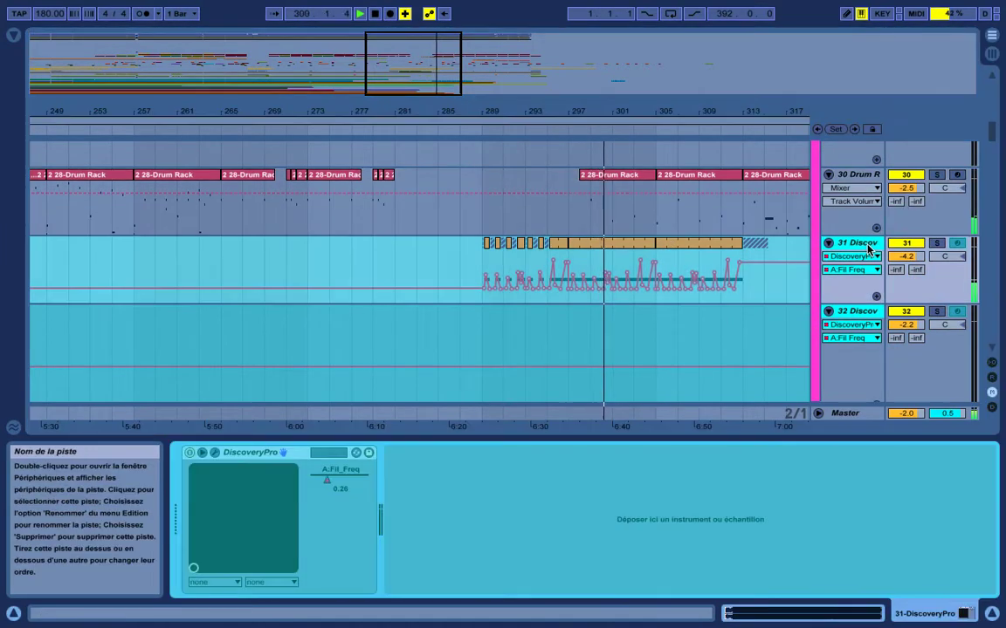
Review the FX group's uplifter and audio clips around bar 305 and unfold the FX 2 track.
scroll(786, 284, "down", 10)
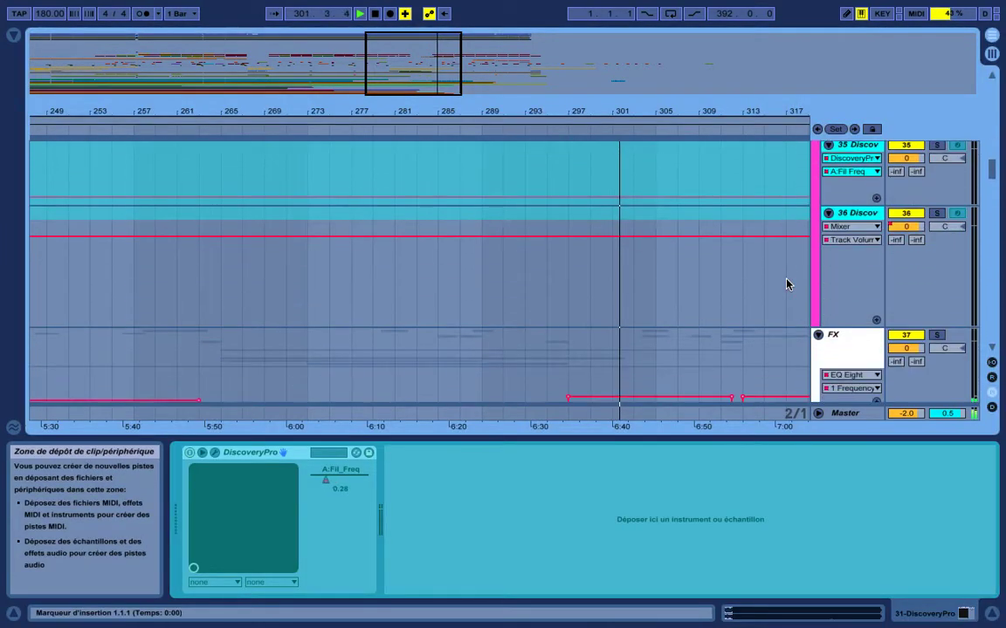
scroll(786, 280, "down", 4)
scroll(785, 280, "up", 3)
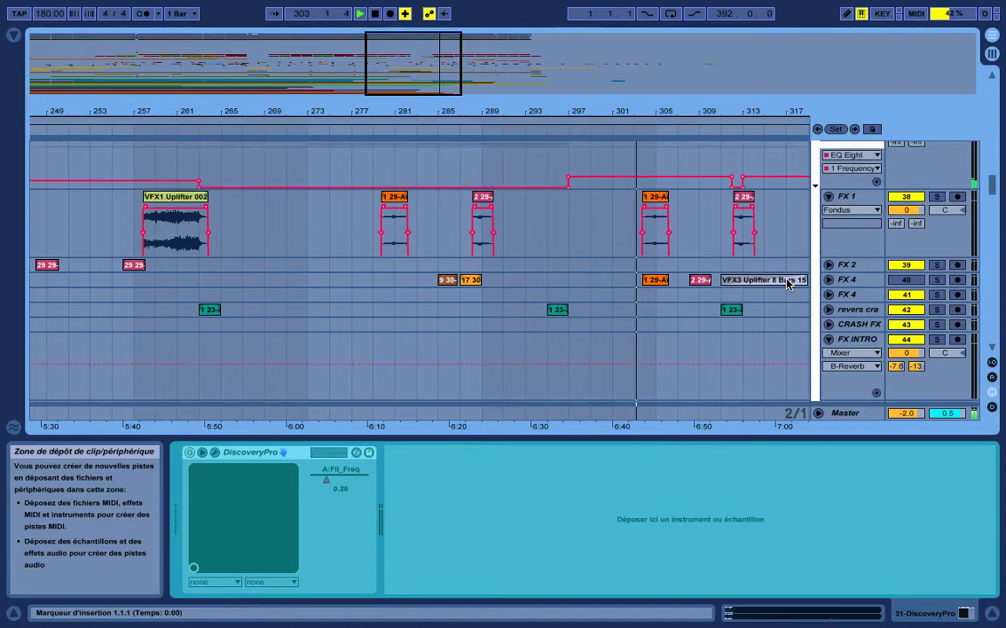
left_click(829, 266)
scroll(842, 361, "down", 2)
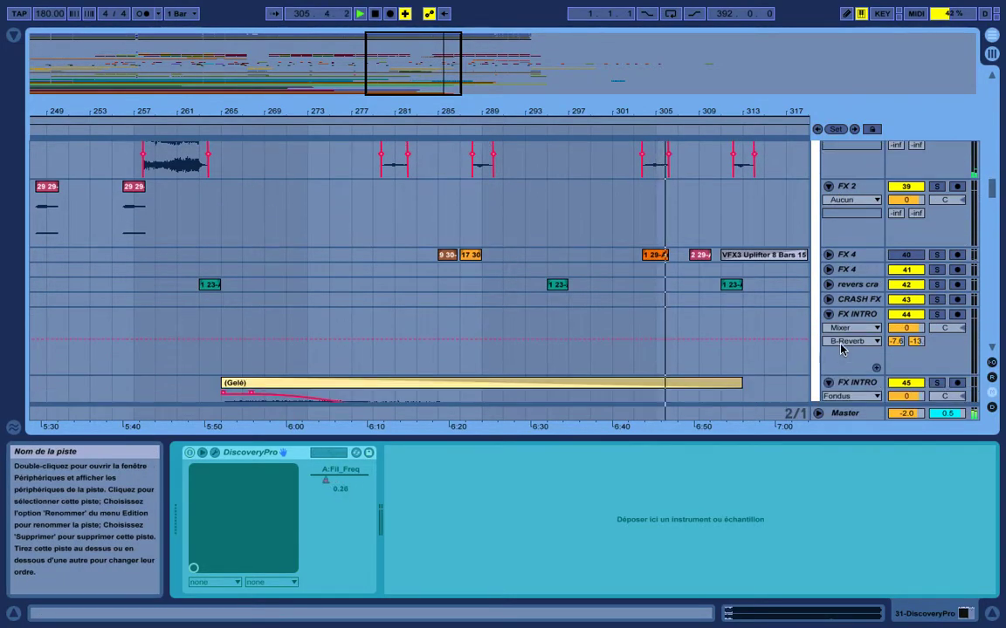
Unfold the reverse crash track 42 and the CRASH FX track 43 in the FX group.
left_click(828, 285)
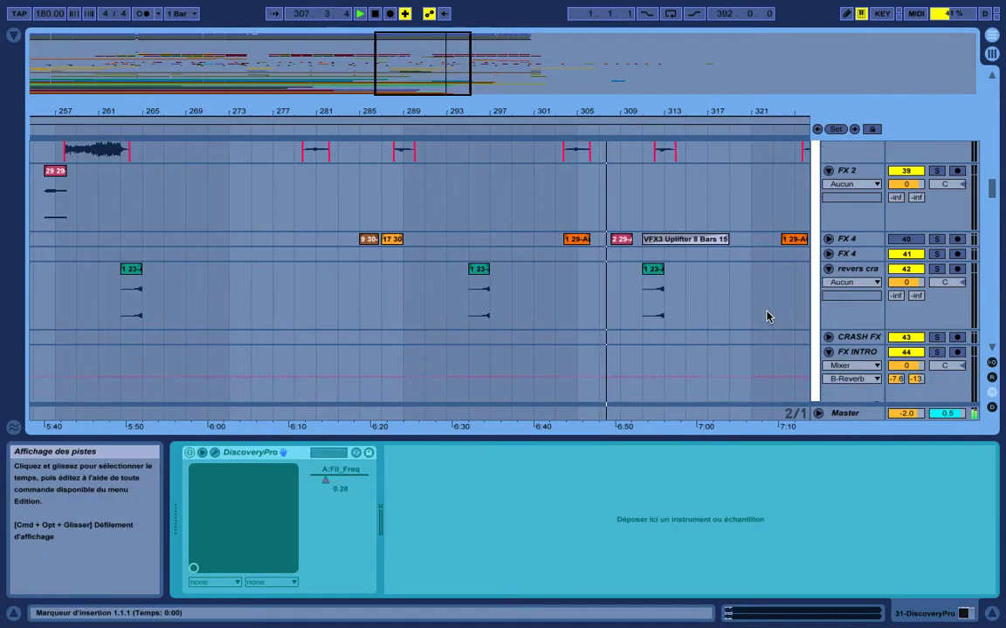
left_click(829, 342)
scroll(830, 341, "down", 8)
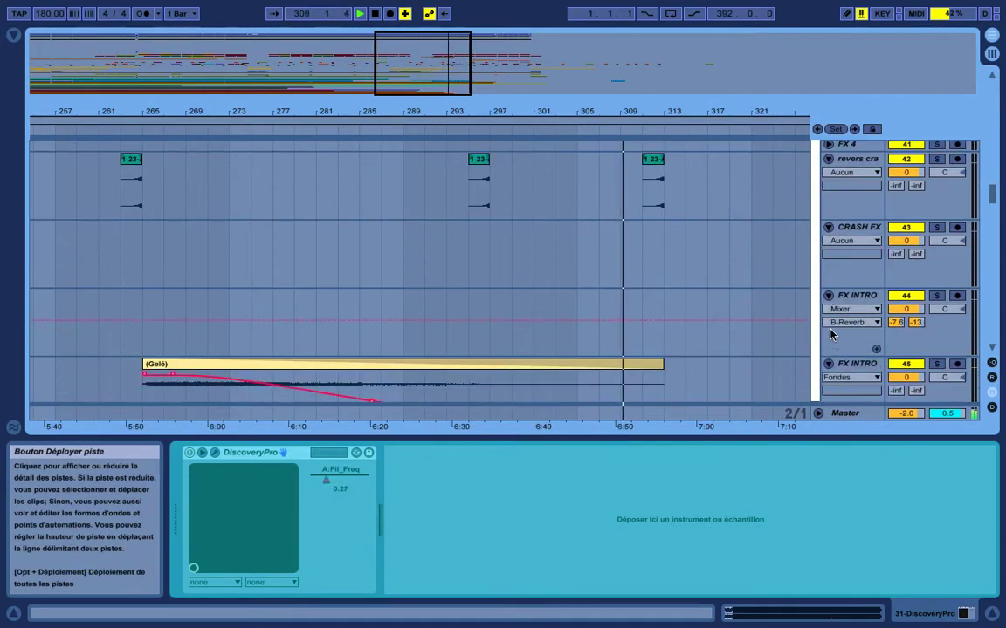
Review bars 309 to 321, from the lead tracks 61 to 64 back up through the FX and PSY groups to the kick and bass.
scroll(830, 330, "down", 10)
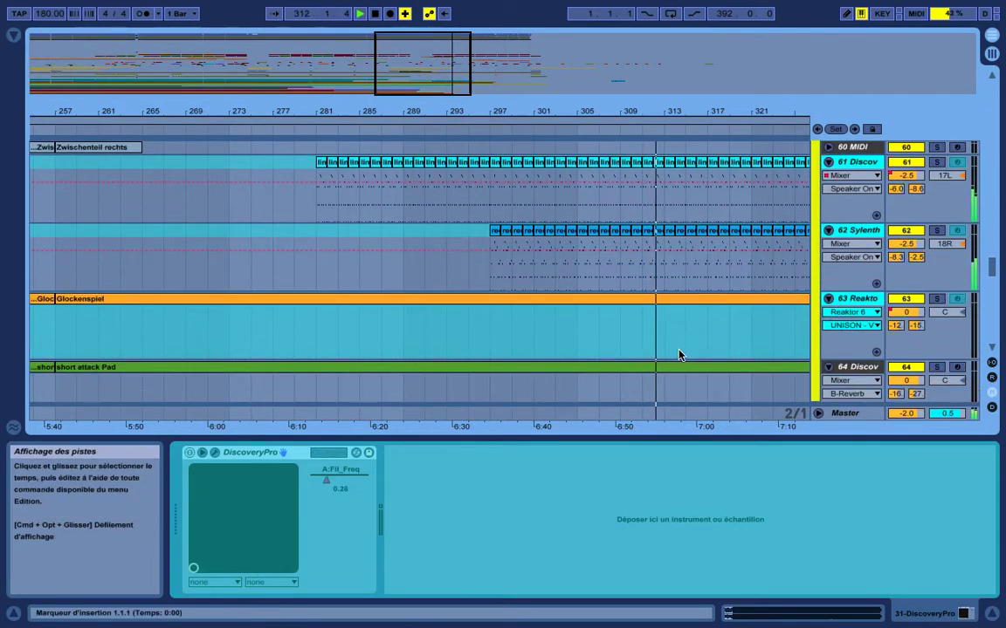
scroll(671, 353, "up", 1)
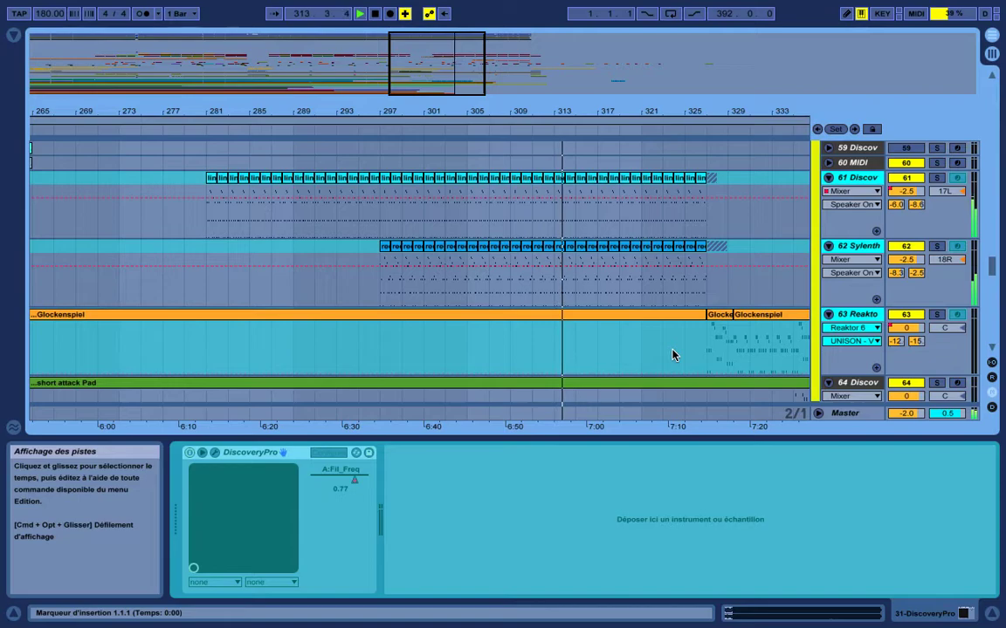
scroll(672, 354, "up", 5)
scroll(672, 354, "up", 20)
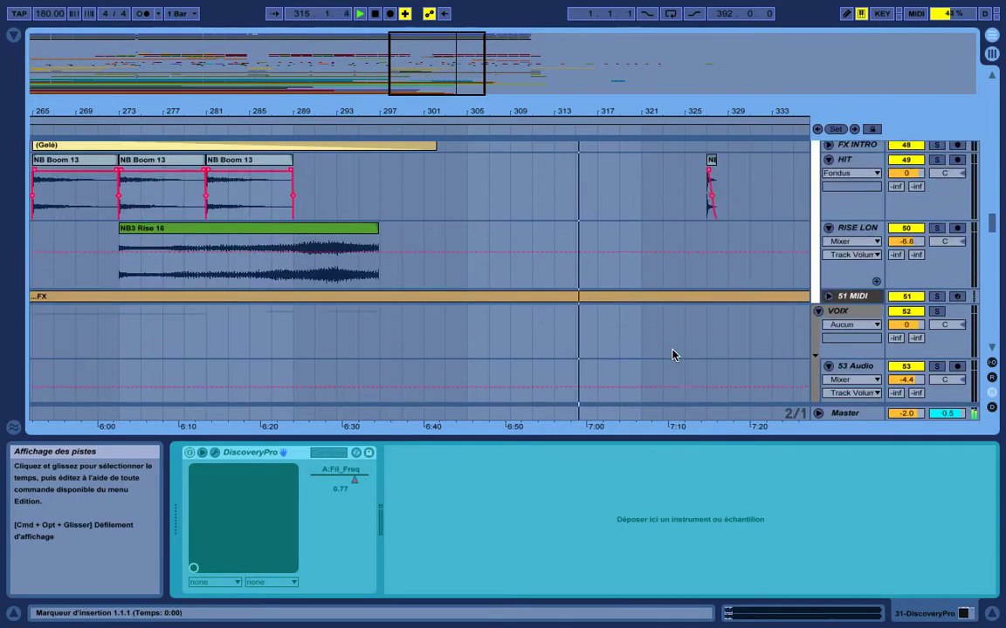
scroll(666, 355, "up", 10)
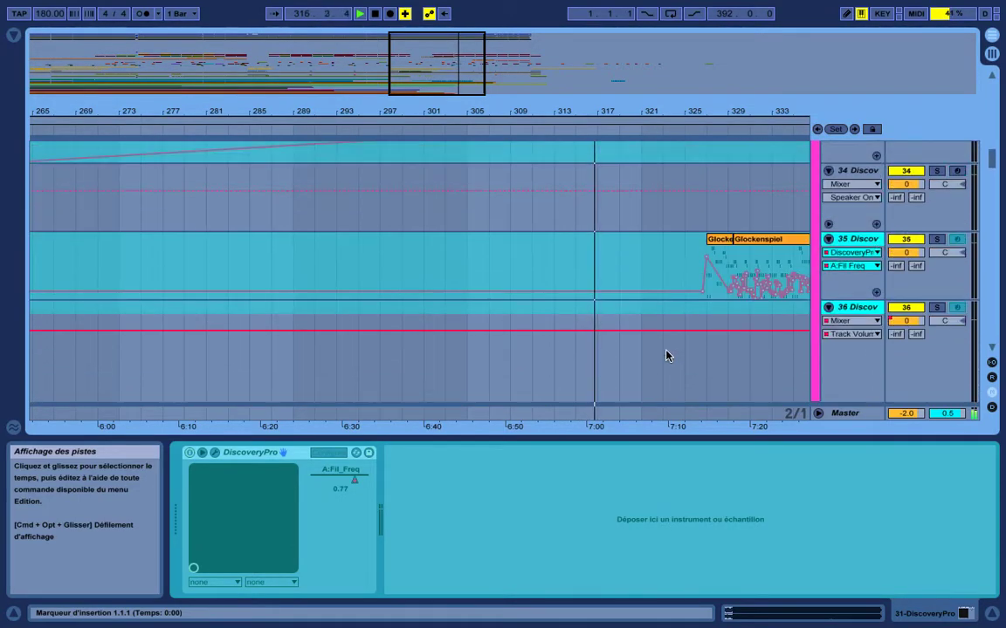
scroll(666, 355, "up", 20)
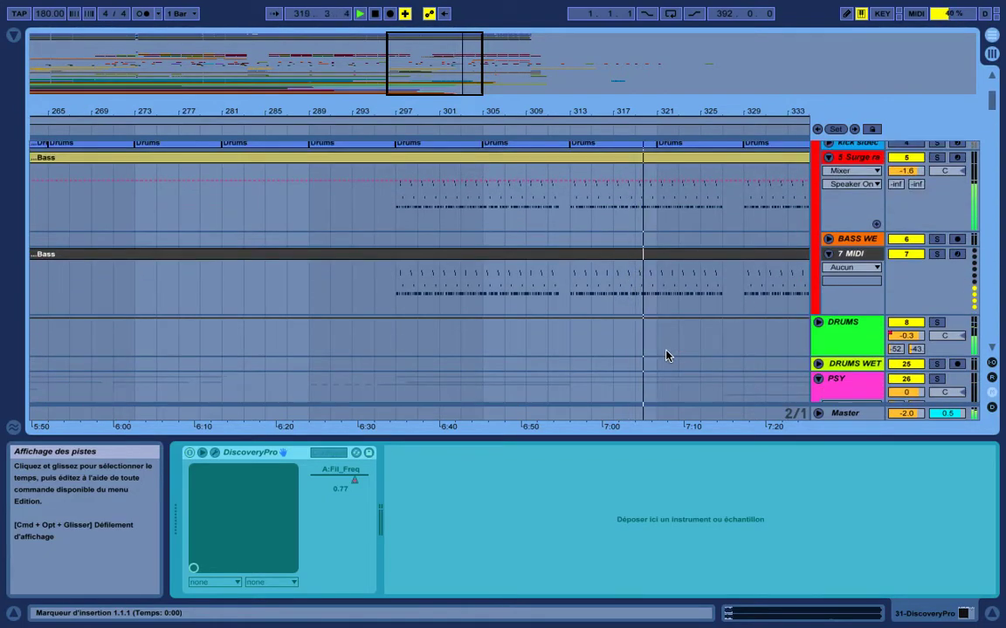
scroll(666, 355, "up", 5)
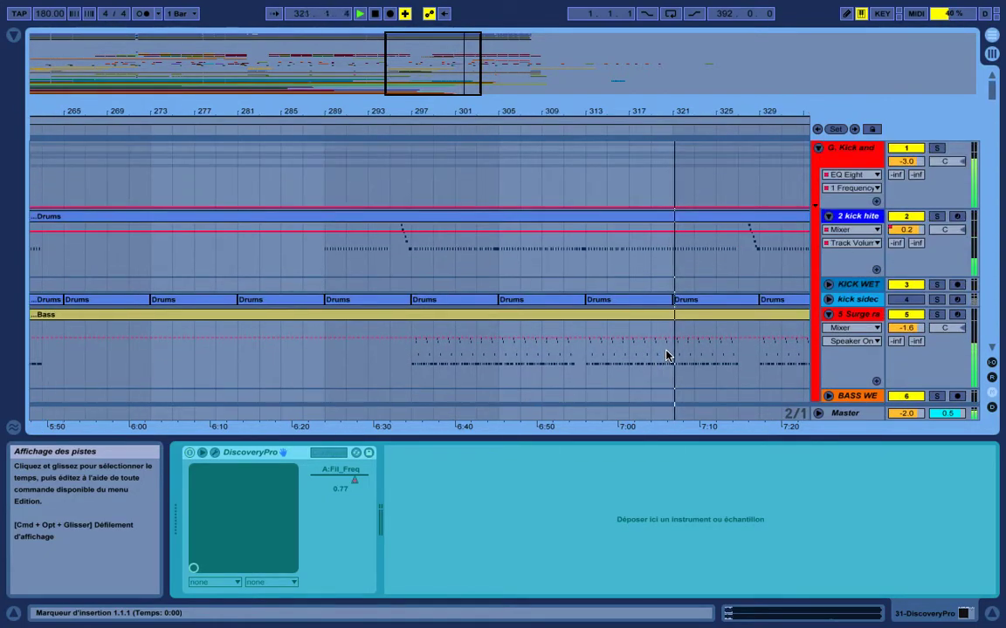
Examine bars 325 to 365 from the kick and bass clips through the Glockenspiel clips on track 35 to the FX group.
scroll(666, 355, "right", 10)
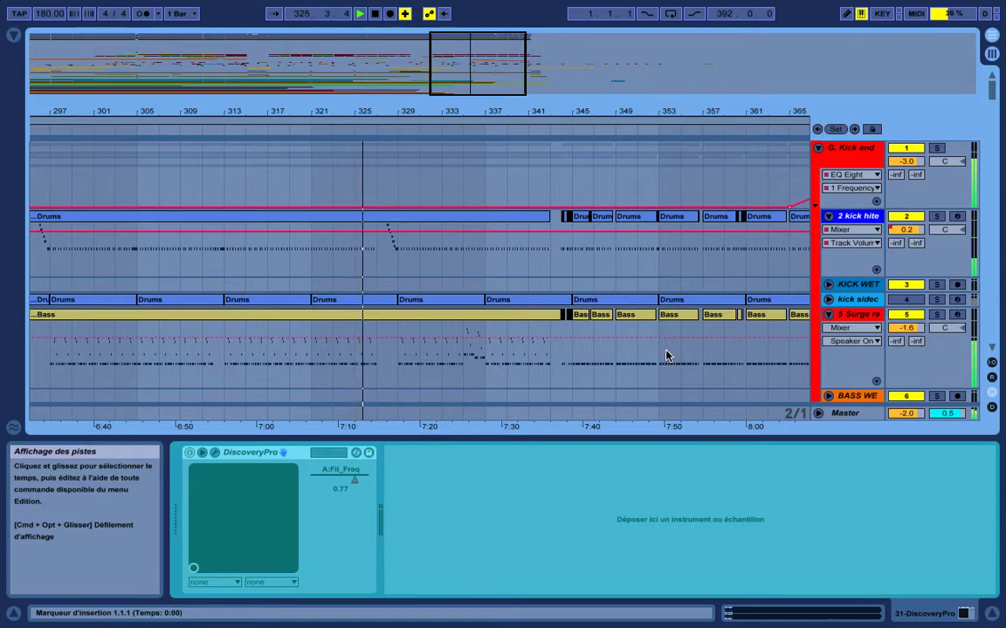
scroll(666, 356, "right", 1)
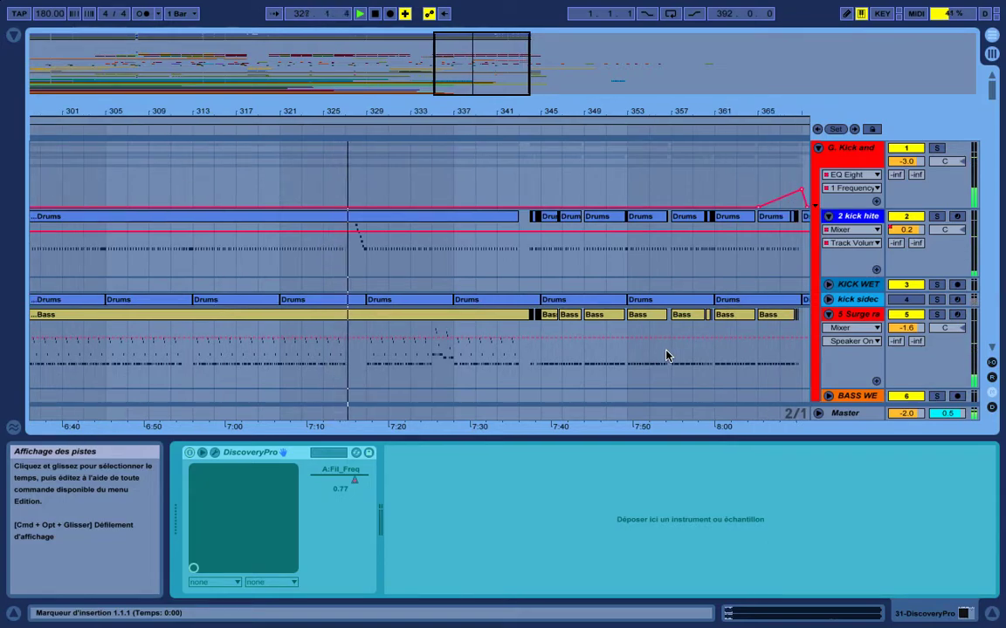
scroll(666, 355, "down", 3)
scroll(666, 355, "down", 15)
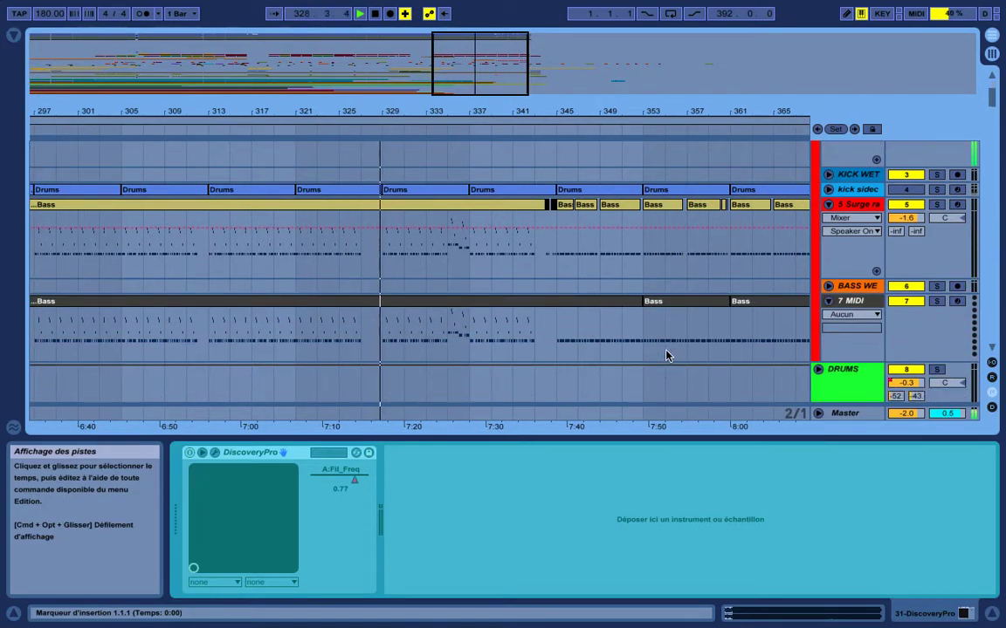
scroll(666, 355, "down", 8)
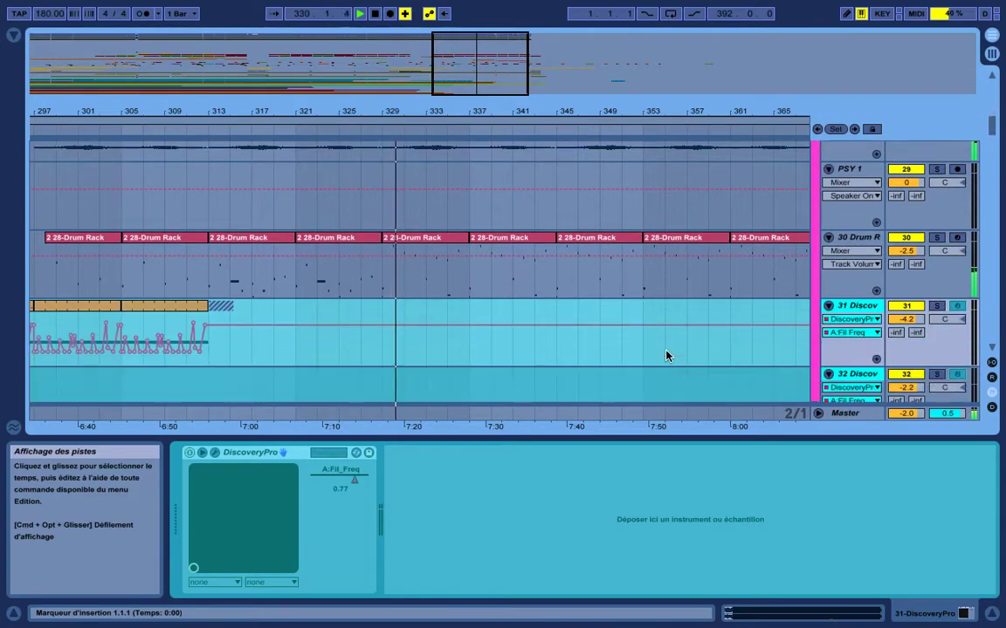
scroll(666, 355, "down", 8)
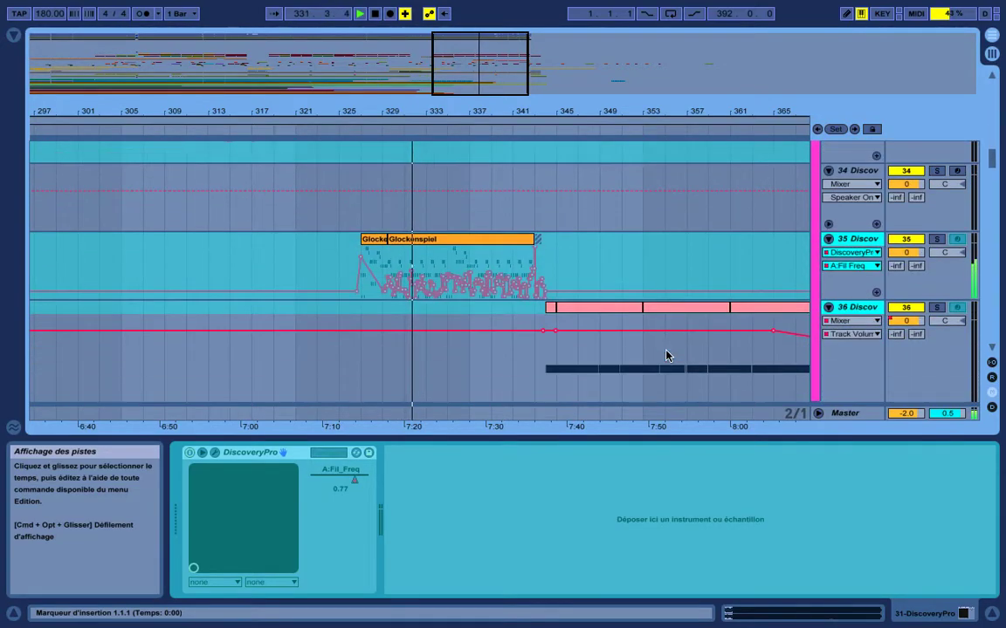
scroll(666, 355, "down", 8)
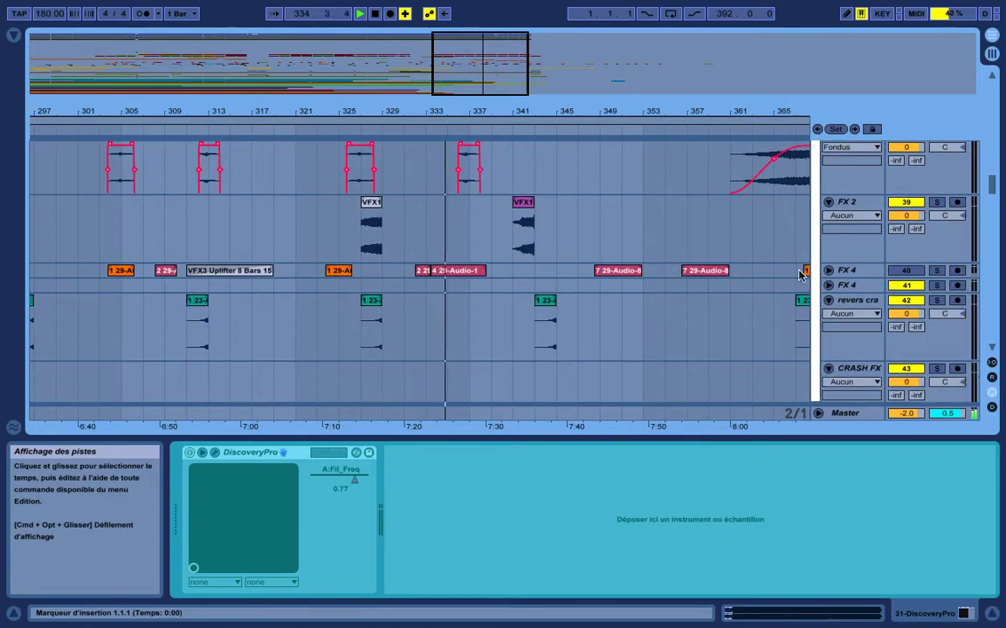
Unfold the FX 4 track 40 and check the audio clip on track 54 at bar 343.
left_click(828, 269)
scroll(729, 310, "down", 6)
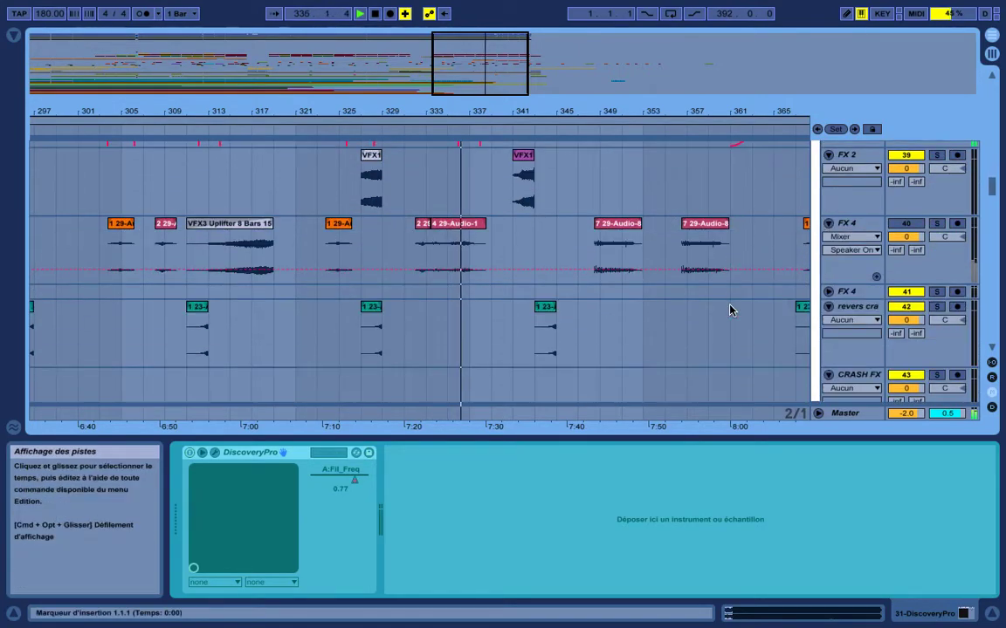
scroll(730, 309, "down", 10)
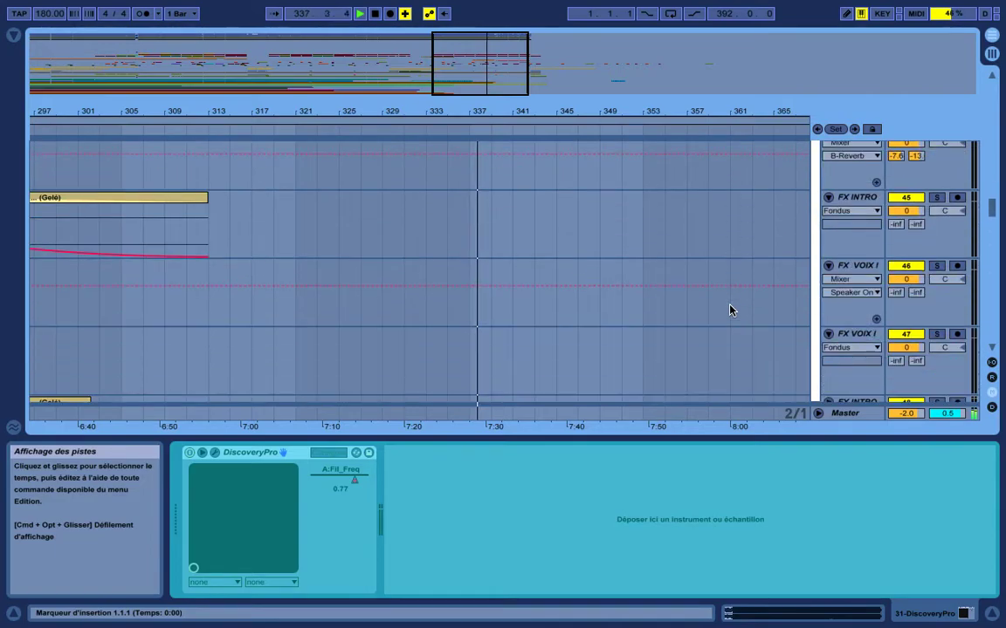
scroll(730, 309, "down", 3)
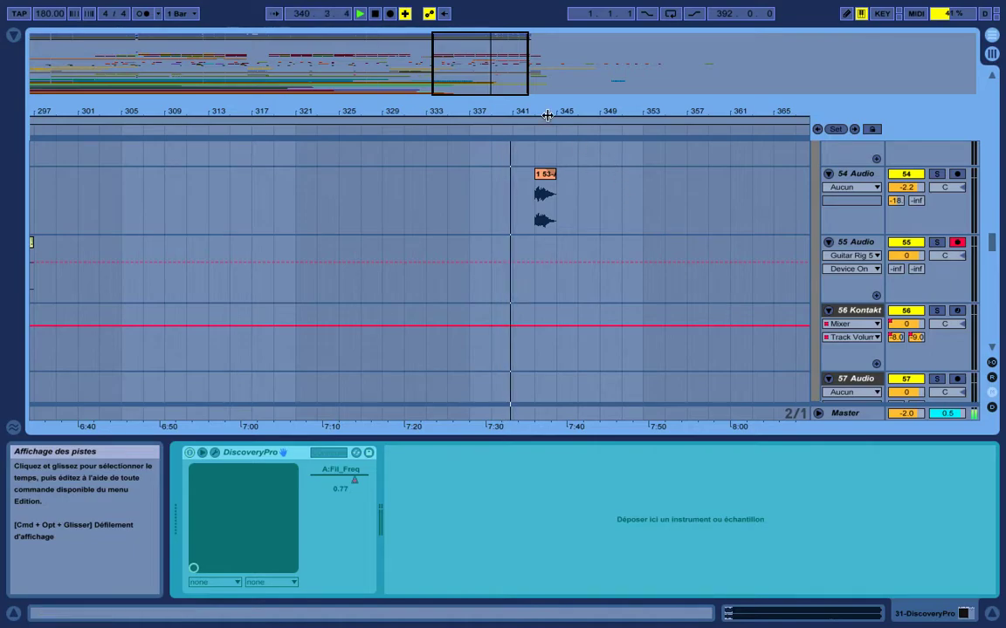
left_click_drag(548, 116, 611, 220)
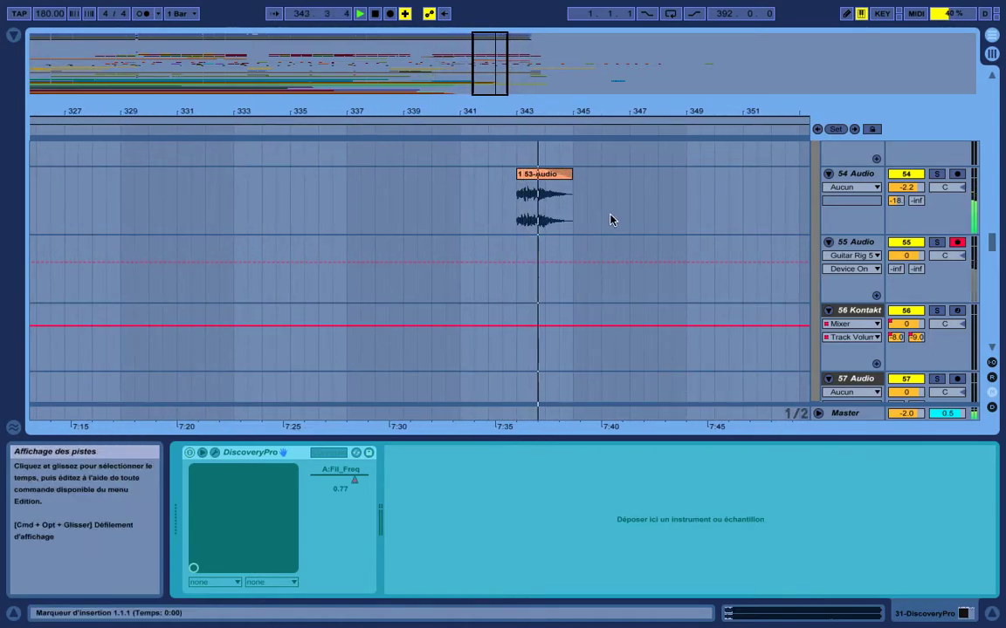
Review bars 343 to 351 in the PSY group and the bass tracks, including the Drum Rack clips on track 30.
scroll(611, 220, "up", 15)
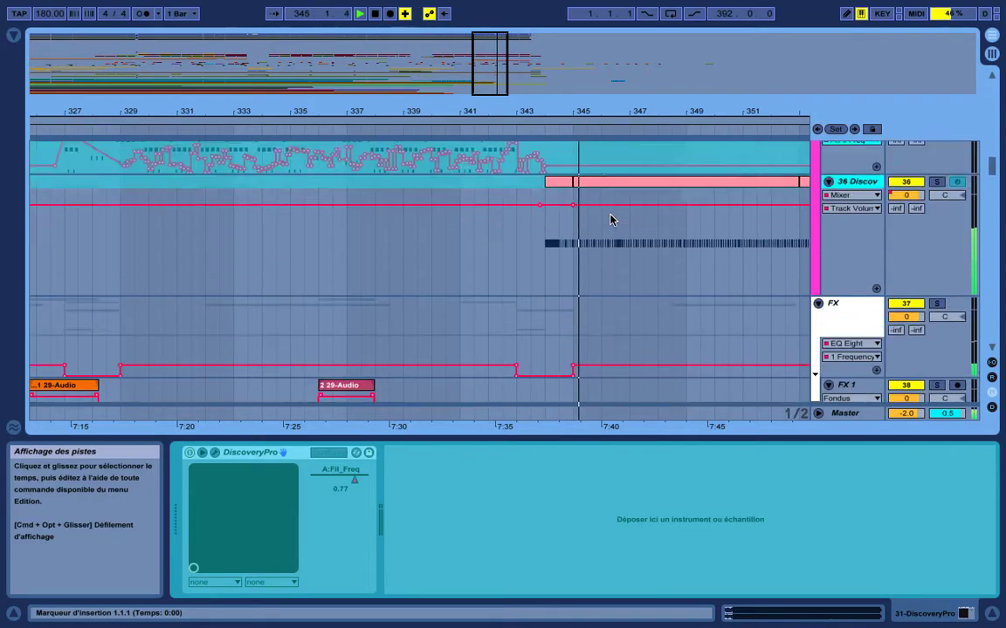
scroll(611, 220, "up", 15)
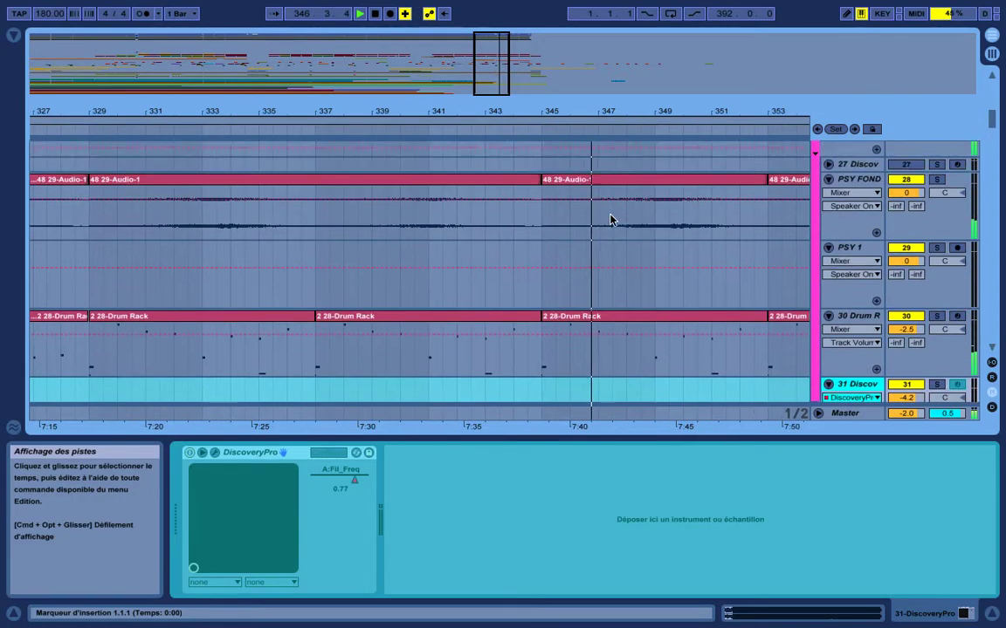
scroll(611, 220, "up", 10)
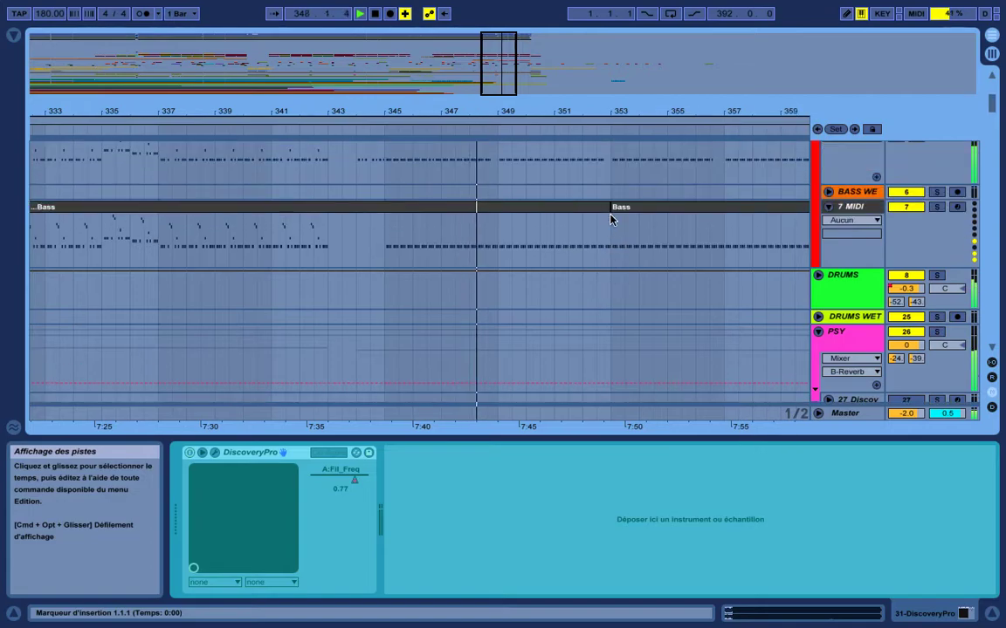
scroll(611, 220, "down", 20)
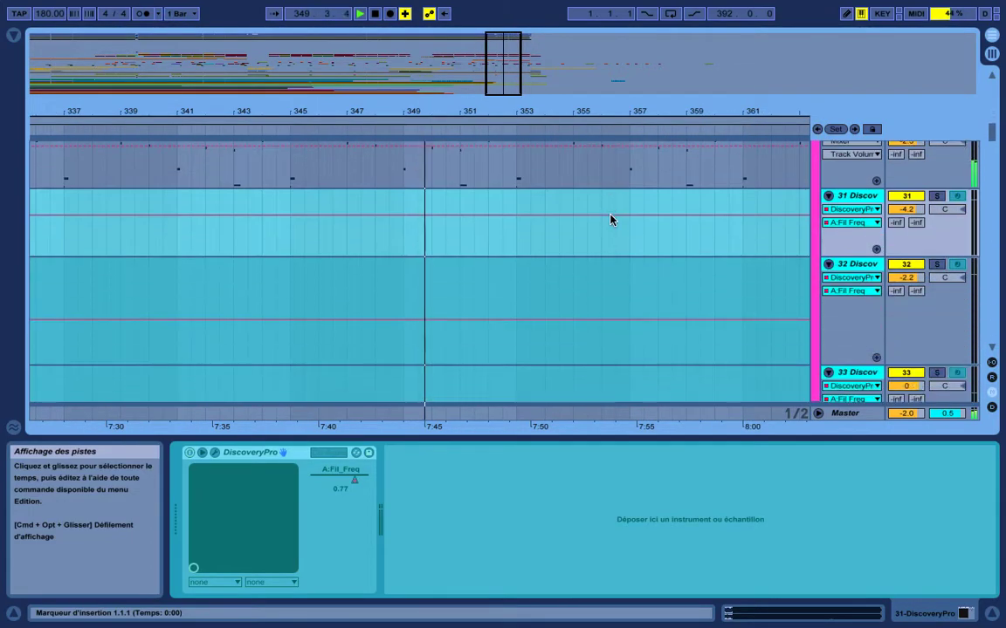
scroll(611, 220, "up", 5)
scroll(611, 220, "down", 8)
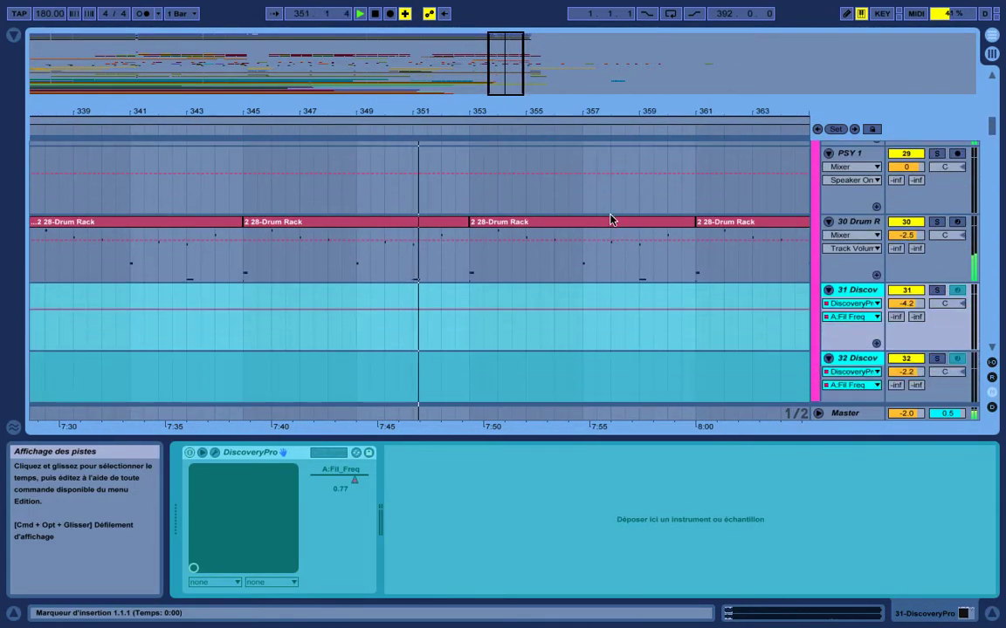
Display DiscoveryPro's A:Fil Freq automation on track 36 and follow it to bar 369.
scroll(611, 220, "down", 3)
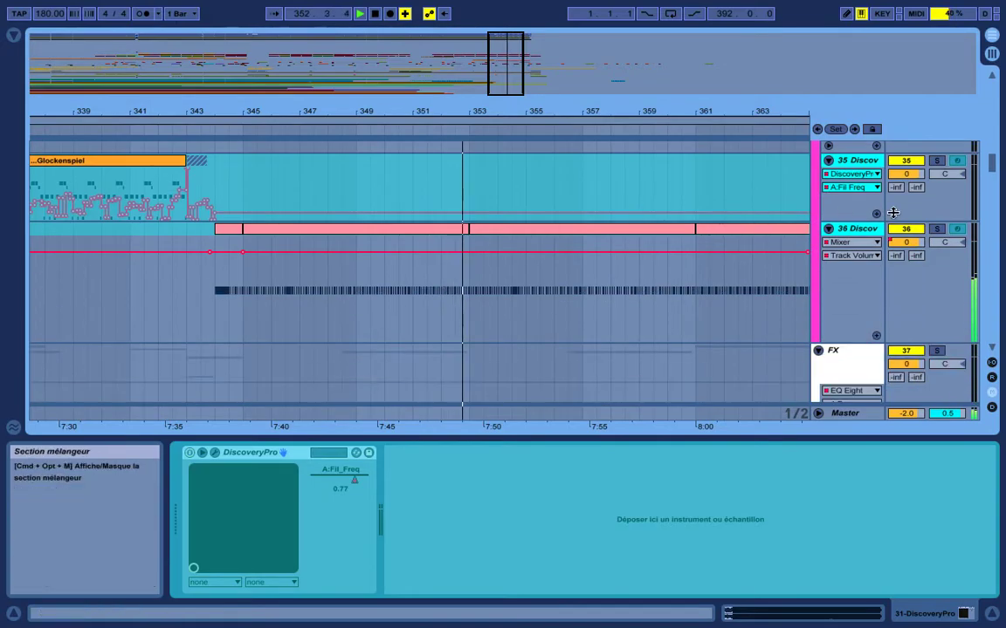
left_click(876, 242)
left_click(869, 272)
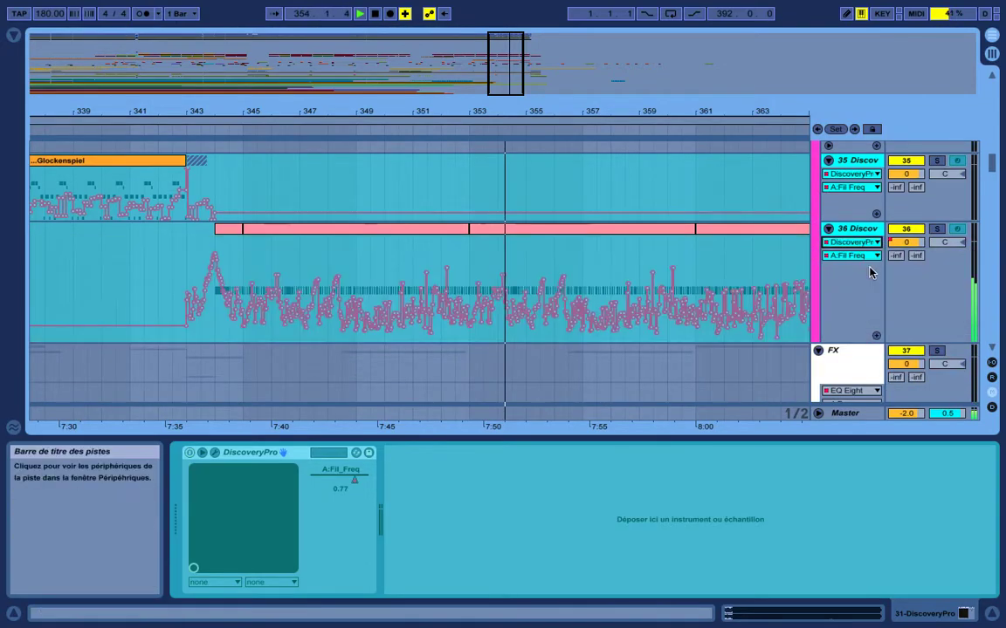
scroll(751, 291, "up", 3)
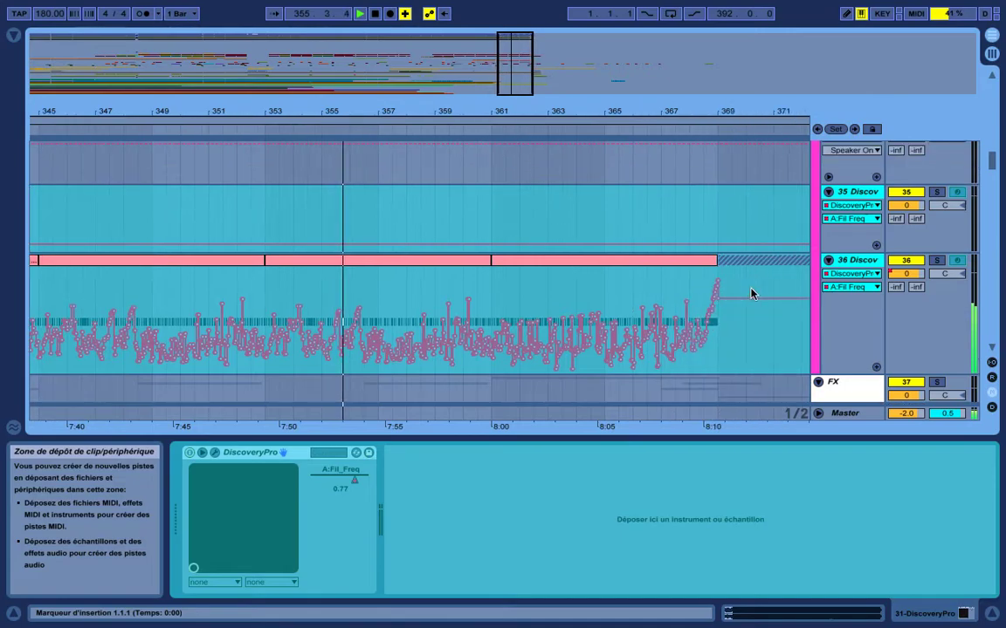
Examine the closing kick and bass clips and the group's EQ Eight frequency automation between bars 365 and 370.
scroll(750, 293, "up", 15)
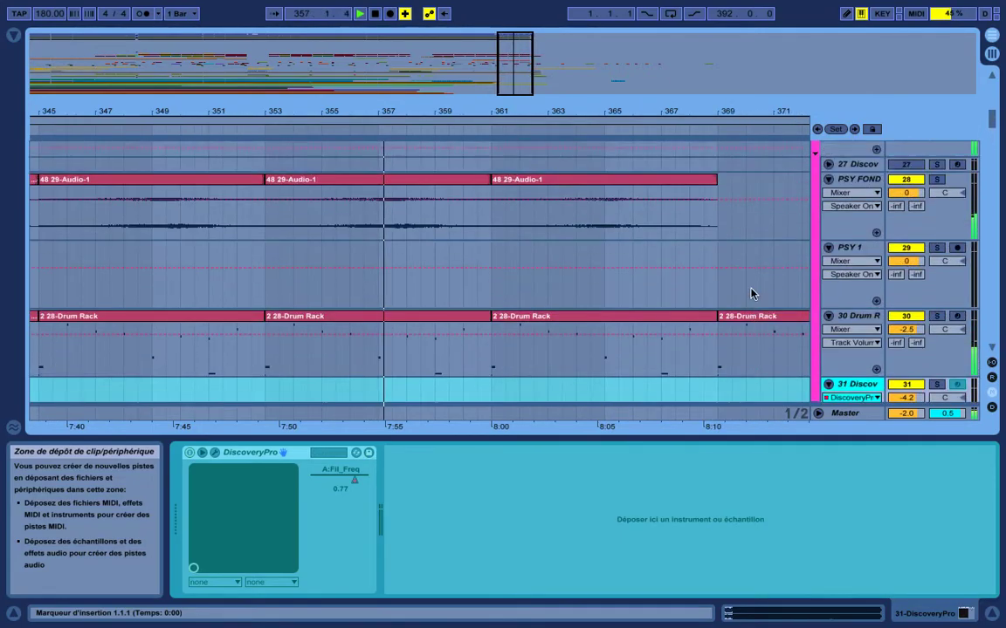
scroll(751, 294, "up", 20)
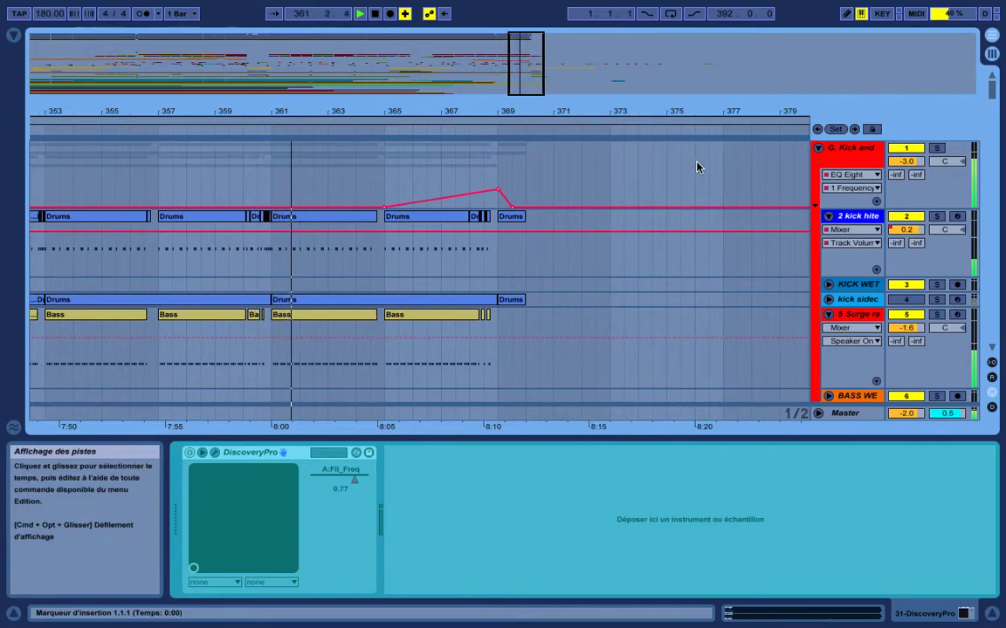
left_click_drag(677, 112, 682, 106)
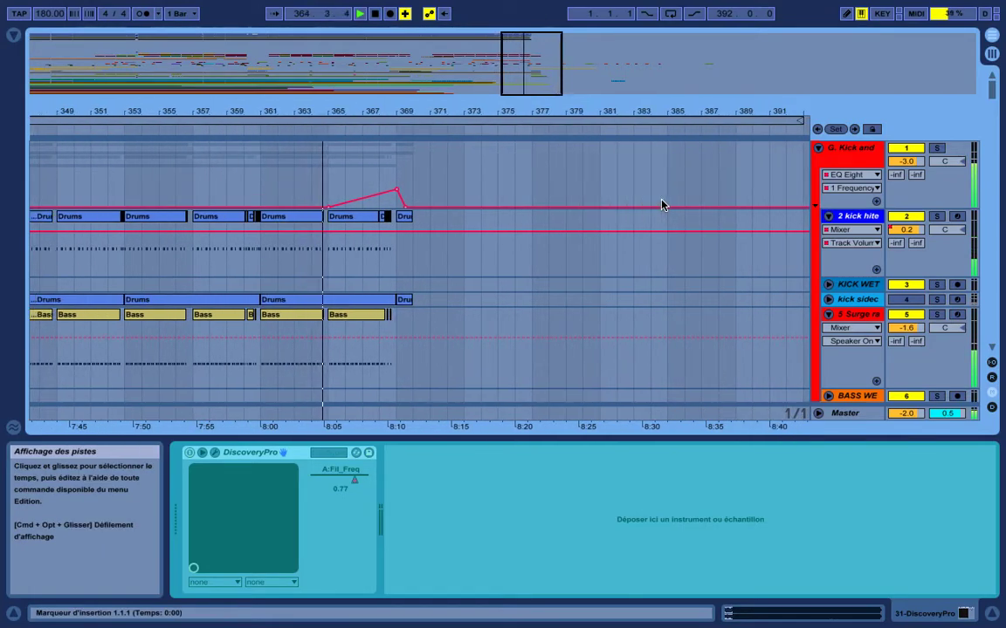
scroll(662, 205, "left", 5)
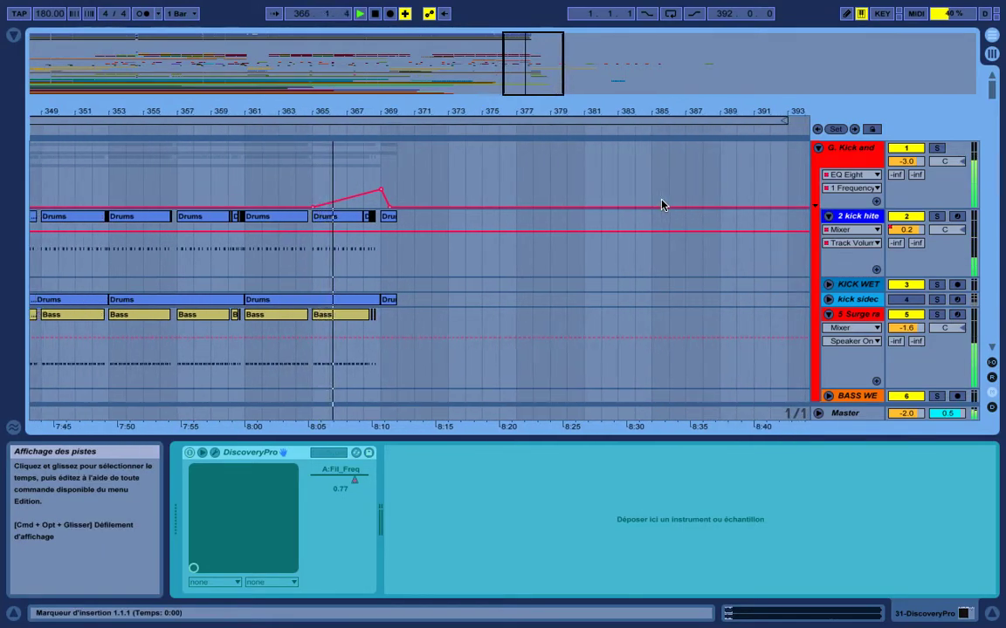
left_click_drag(514, 105, 512, 109)
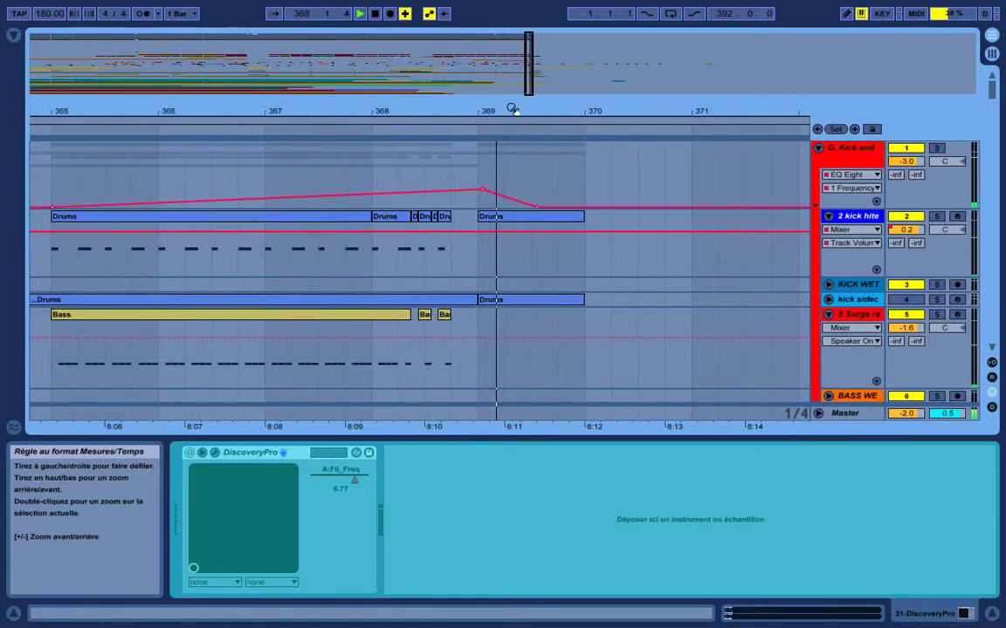
left_click_drag(513, 109, 512, 95)
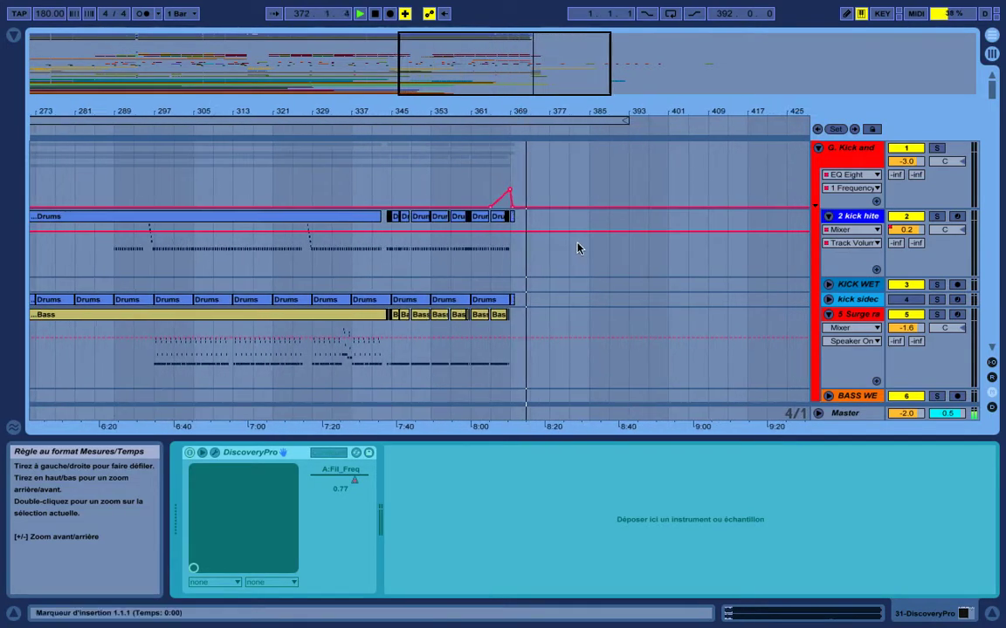
Review the arrangement after bar 369, from the FX group down to the MIDI tracks 76 to 78 and back to track 62.
scroll(579, 247, "down", 10)
scroll(579, 251, "down", 8)
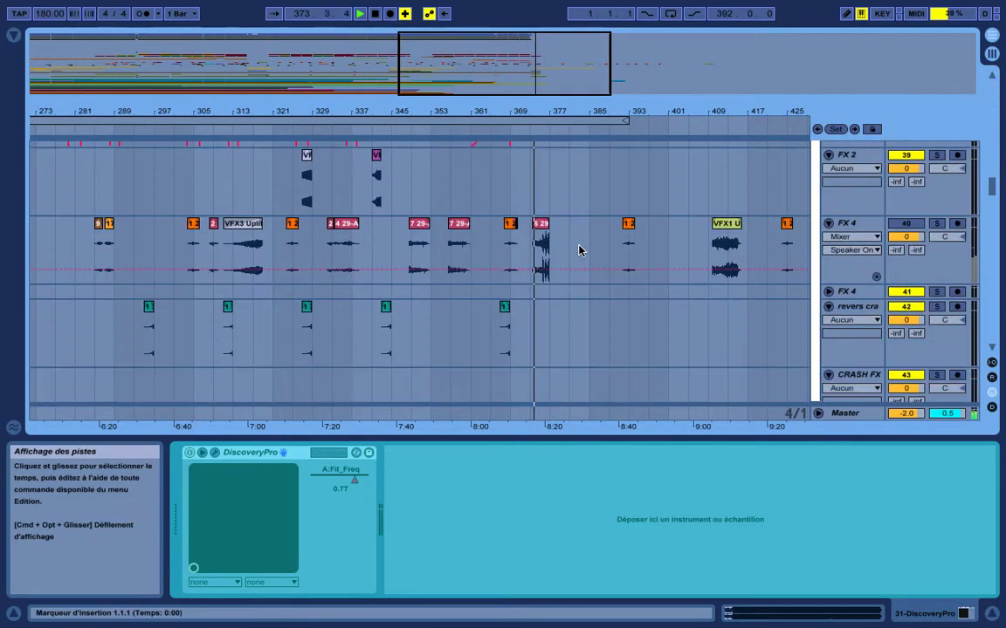
scroll(579, 250, "down", 11)
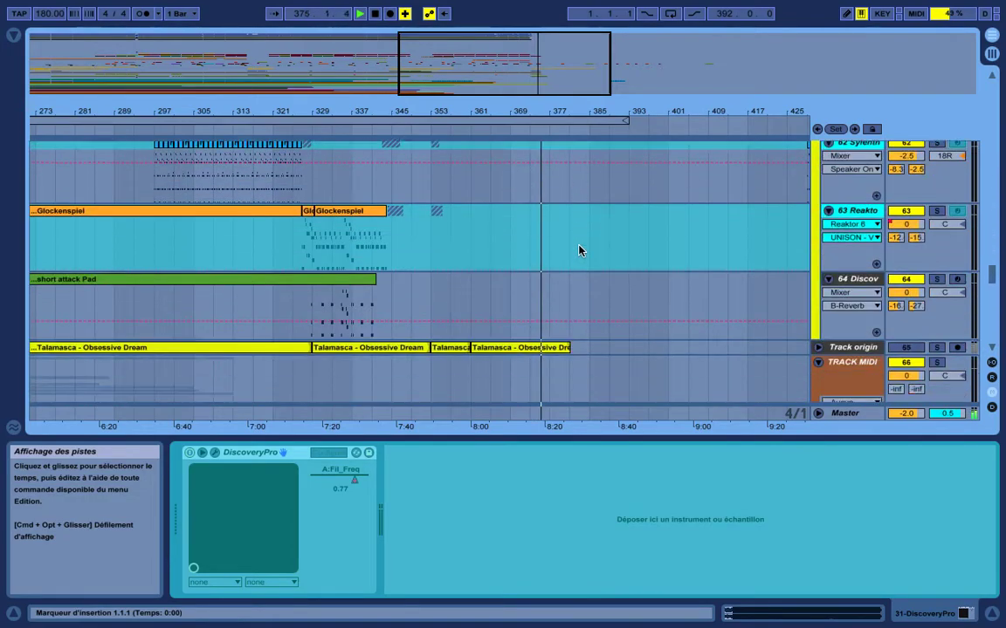
scroll(579, 251, "down", 2)
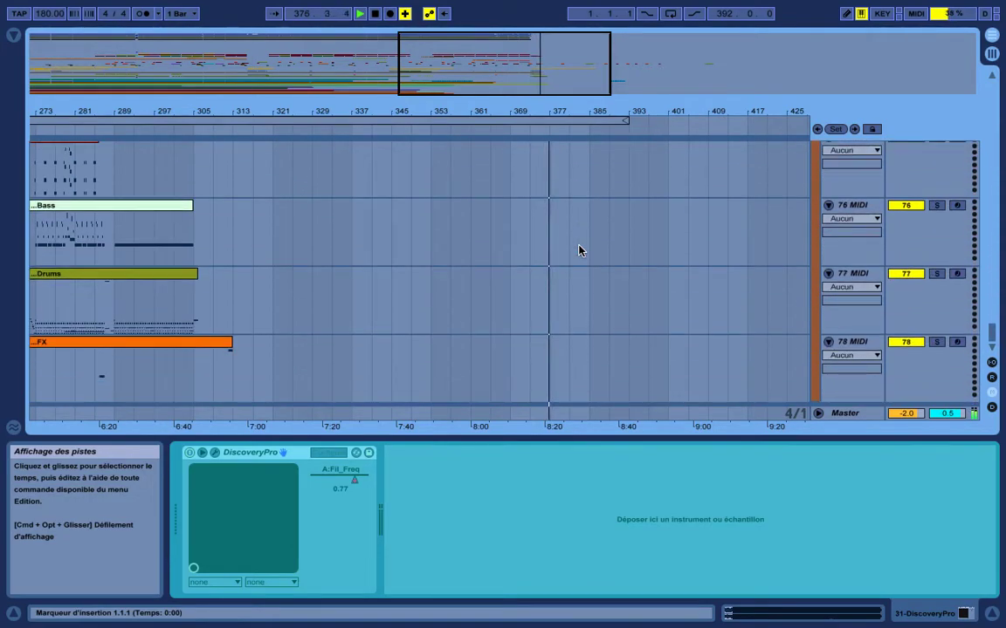
scroll(579, 251, "up", 7)
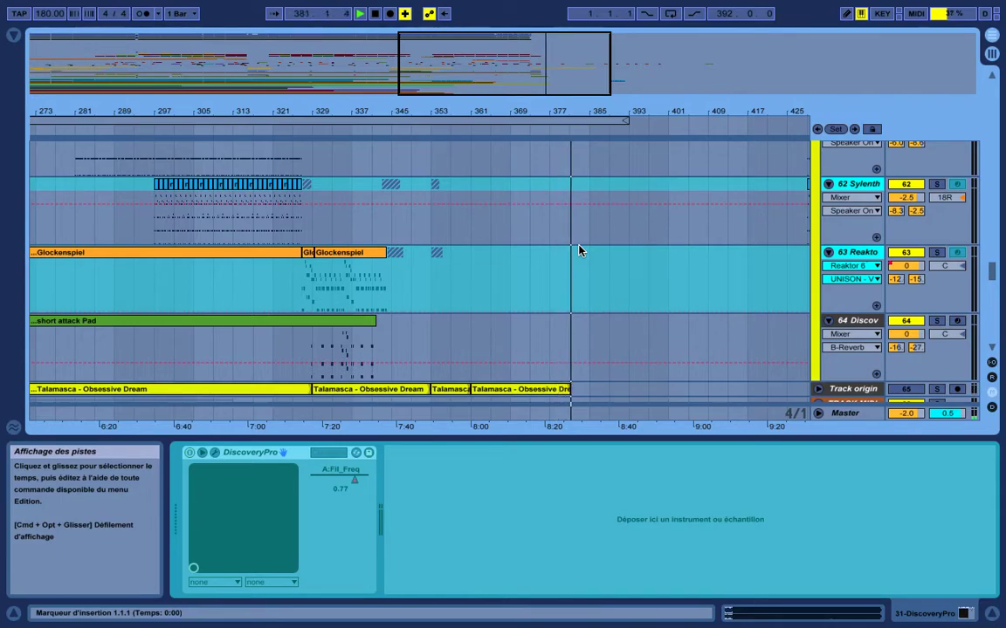
mouse_move(656, 6)
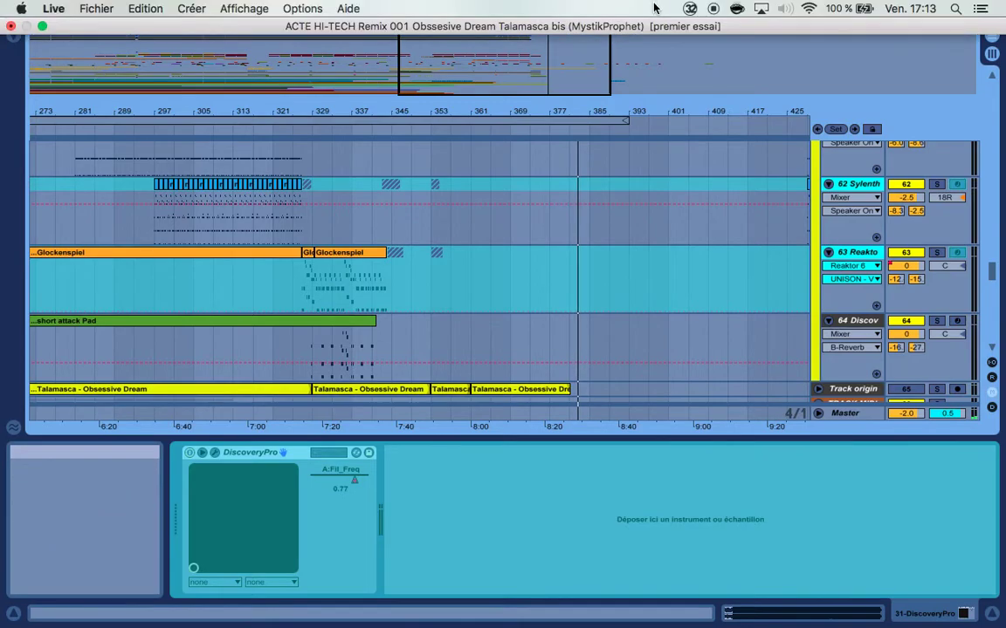